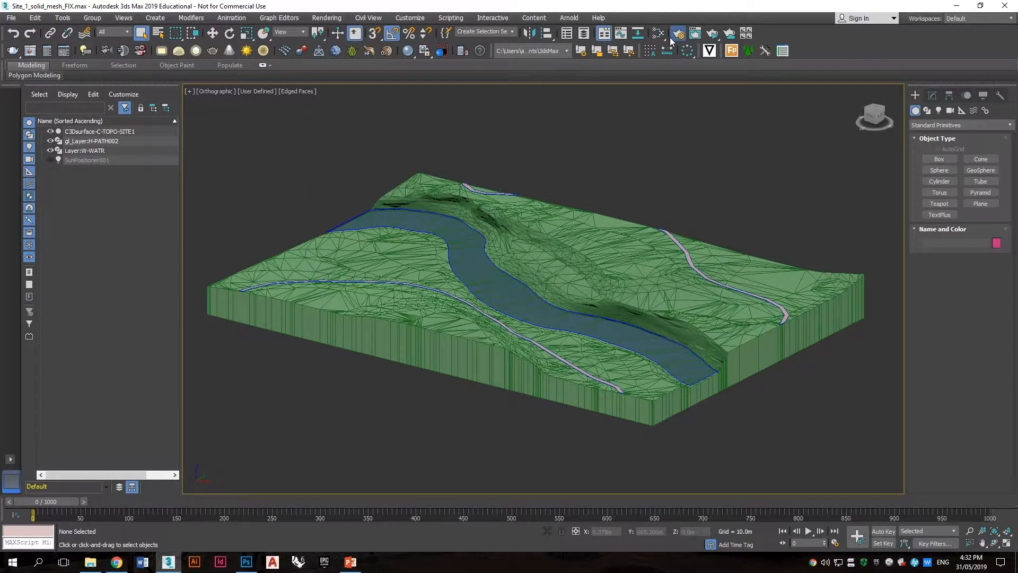
Step: Set the Arnold renderer's sample filter type to Contour with a width of 4
{"action": "left_click", "coordinate": [675, 35]}
{"action": "left_click", "coordinate": [181, 171]}
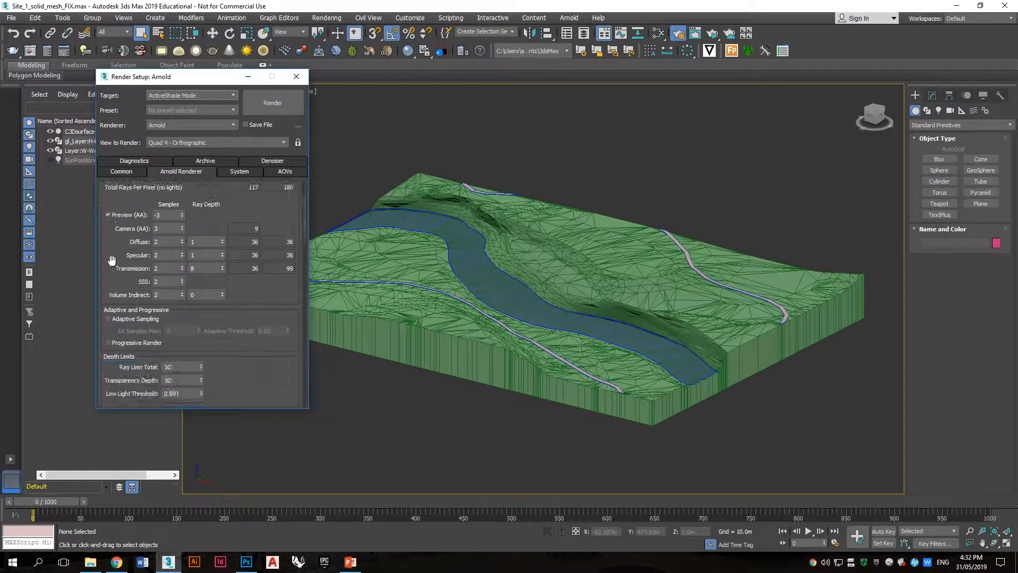
{"action": "scroll", "coordinate": [154, 223], "scroll_direction": "down", "scroll_amount": 6}
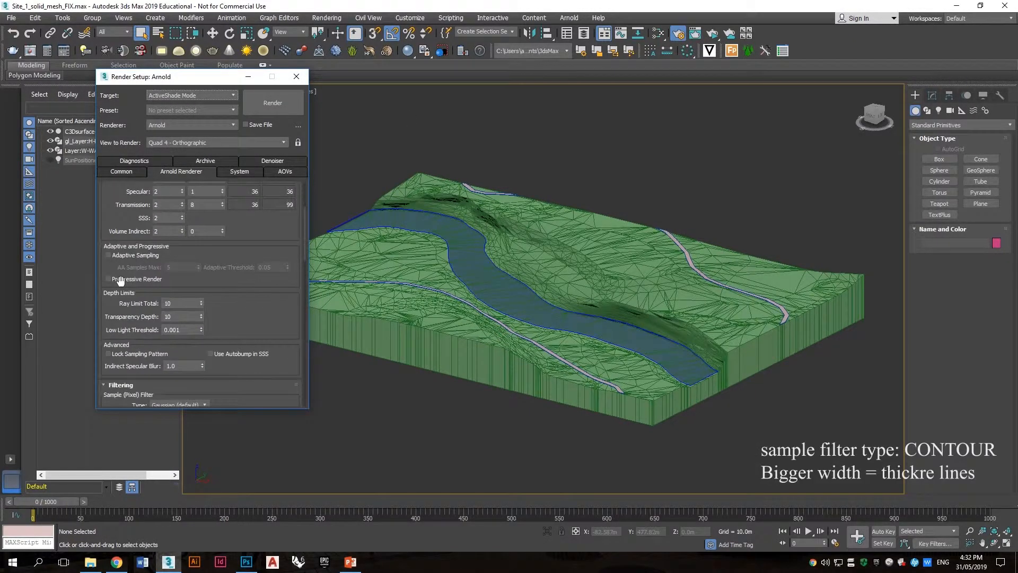
{"action": "left_click", "coordinate": [172, 342]}
{"action": "left_click", "coordinate": [178, 420]}
{"action": "left_click", "coordinate": [181, 355]}
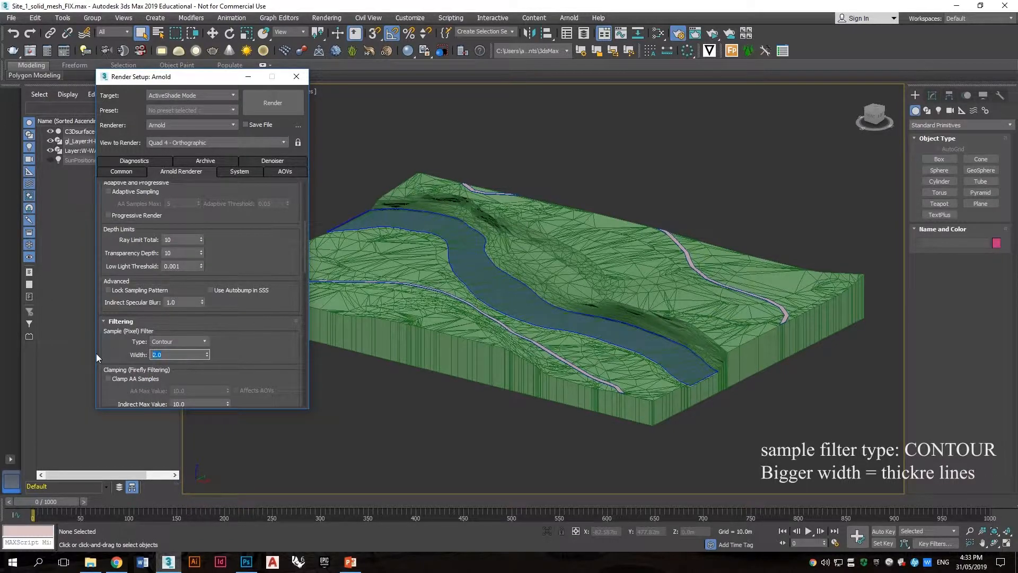
{"action": "type", "text": "4"}
{"action": "left_click", "coordinate": [240, 343]}
{"action": "left_click", "coordinate": [297, 77]}
Step: Start an ActiveShade render and move its window aside
{"action": "left_click", "coordinate": [710, 34]}
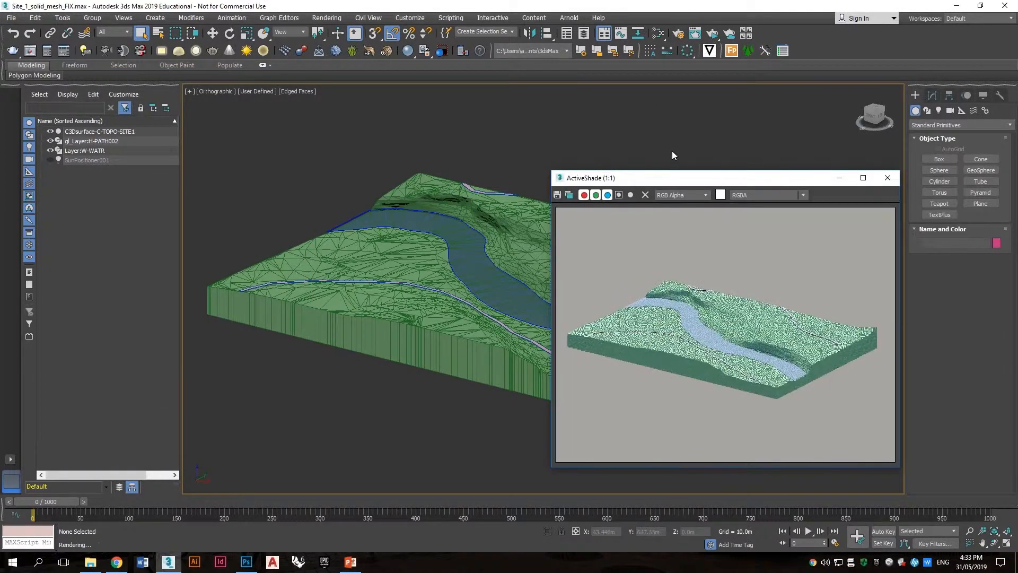
{"action": "left_click_drag", "start_coordinate": [687, 177], "coordinate": [112, 179]}
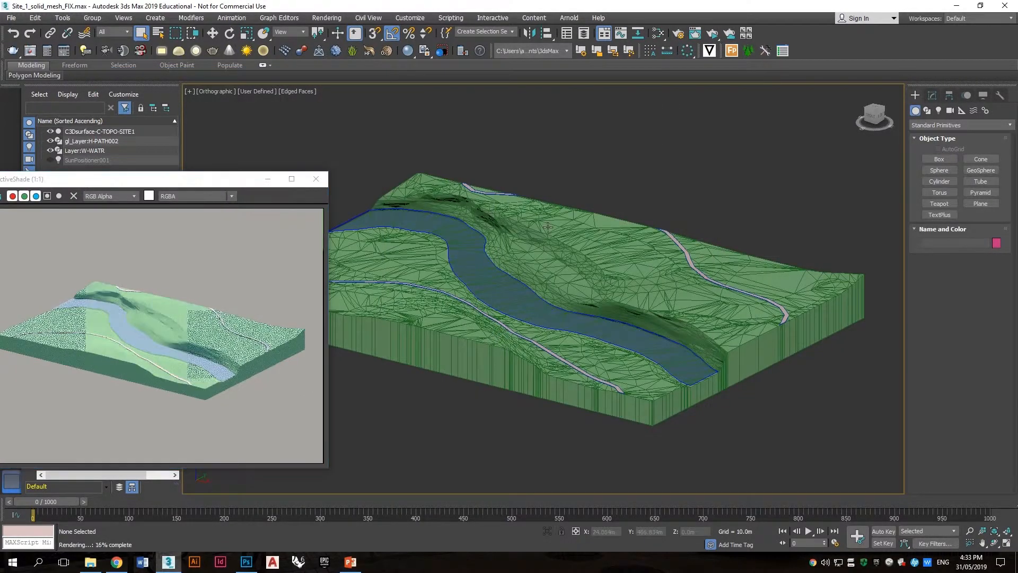
Step: Select the terrain surface and open the Slate Material Editor
{"action": "left_click", "coordinate": [568, 230]}
{"action": "middle_click_drag", "start_coordinate": [568, 229], "coordinate": [592, 222], "text": "alt"}
{"action": "scroll", "coordinate": [550, 233], "scroll_direction": "up", "scroll_amount": 3}
{"action": "left_click", "coordinate": [646, 132]}
{"action": "key", "text": "m"}
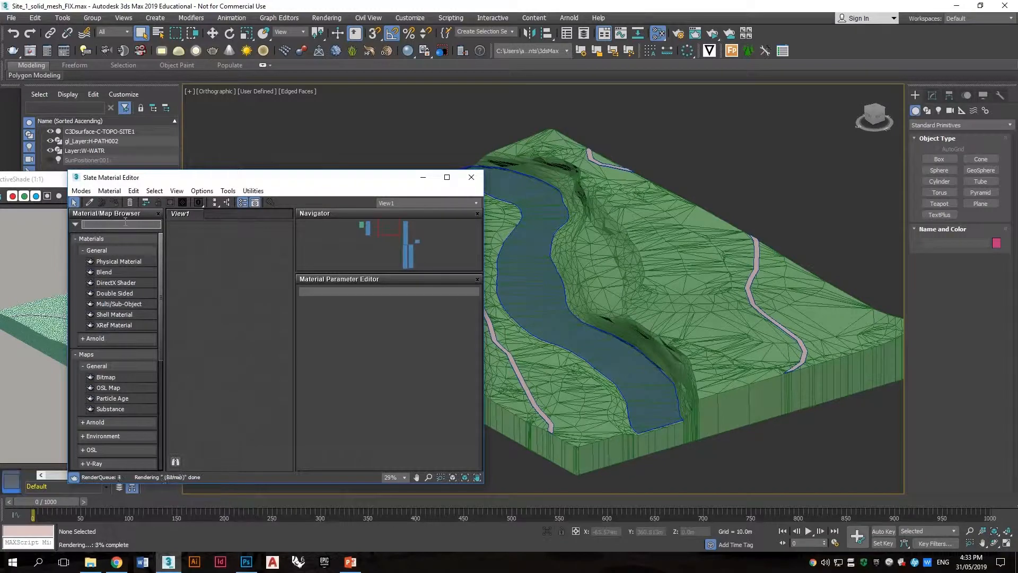
Step: Add a Toon map node to the material editor view
{"action": "type", "text": "too"}
{"action": "left_click_drag", "start_coordinate": [121, 242], "coordinate": [223, 317]}
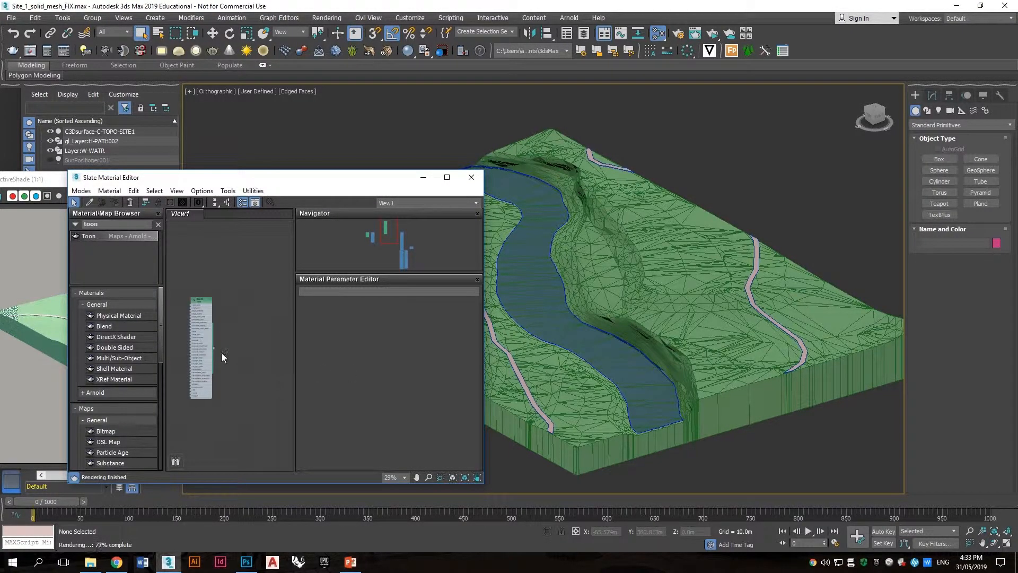
{"action": "scroll", "coordinate": [206, 349], "scroll_direction": "up", "scroll_amount": 5}
{"action": "middle_click_drag", "start_coordinate": [137, 425], "coordinate": [220, 369]}
{"action": "middle_click_drag", "start_coordinate": [180, 338], "coordinate": [178, 317]}
{"action": "scroll", "coordinate": [237, 378], "scroll_direction": "down", "scroll_amount": 1}
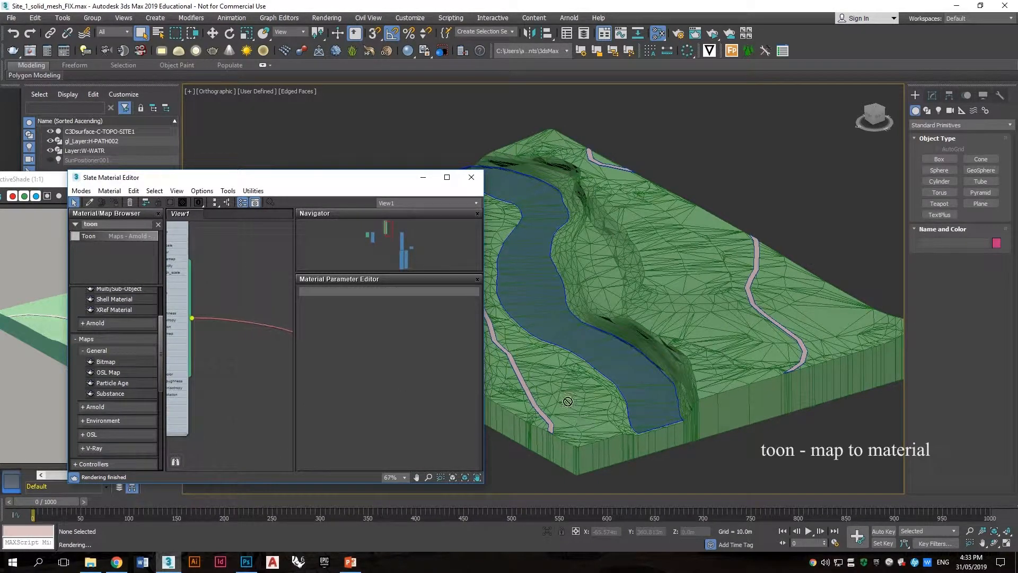
Step: Connect the Toon map to a new Map to Material node and assign that material to the terrain
{"action": "left_click_drag", "start_coordinate": [383, 380], "coordinate": [213, 320]}
{"action": "left_click_drag", "start_coordinate": [123, 224], "coordinate": [1, 201]}
{"action": "type", "text": "map to"}
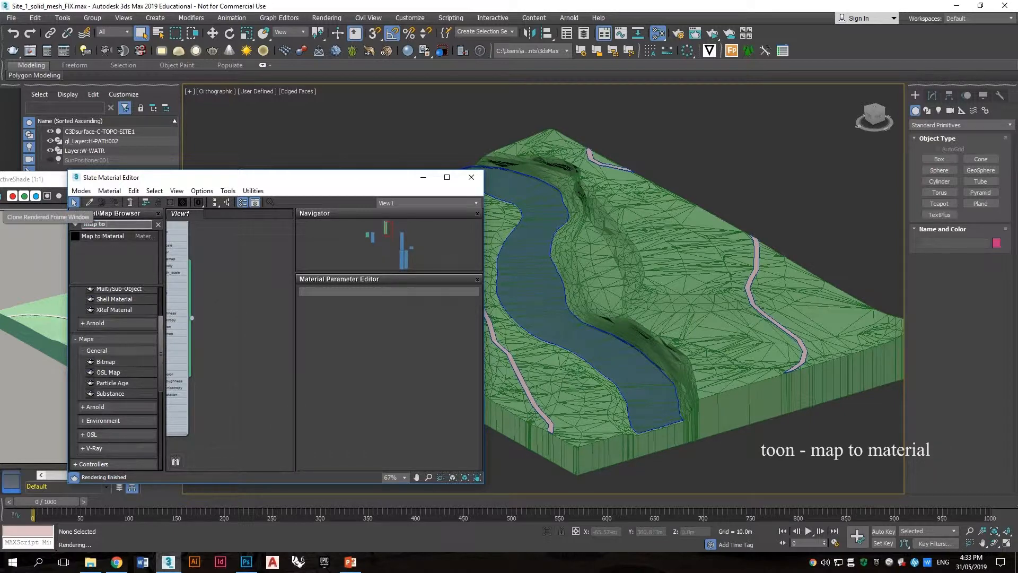
{"action": "left_click_drag", "start_coordinate": [103, 236], "coordinate": [220, 307]}
{"action": "scroll", "coordinate": [225, 310], "scroll_direction": "up", "scroll_amount": 2}
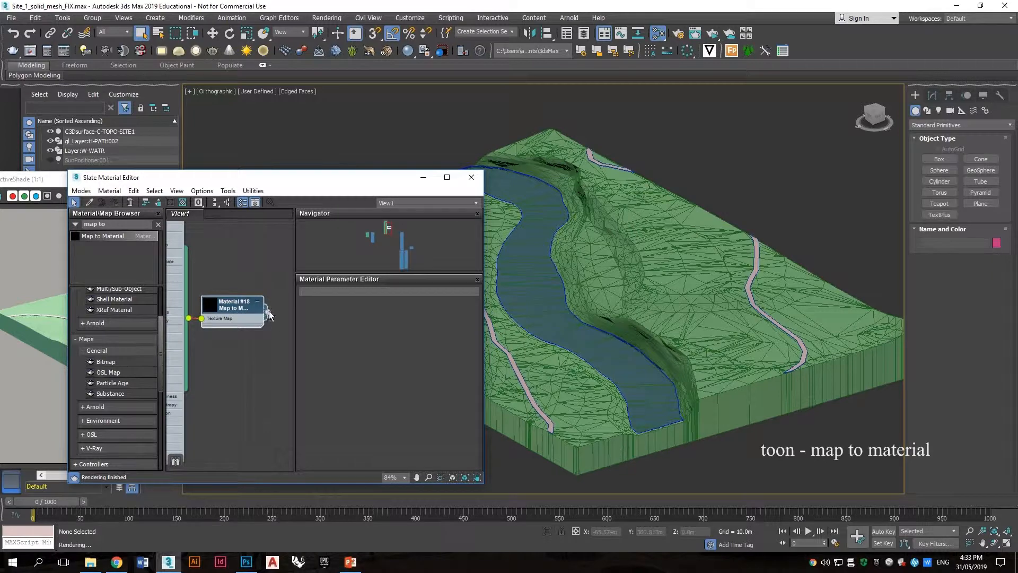
{"action": "left_click_drag", "start_coordinate": [624, 402], "coordinate": [624, 402]}
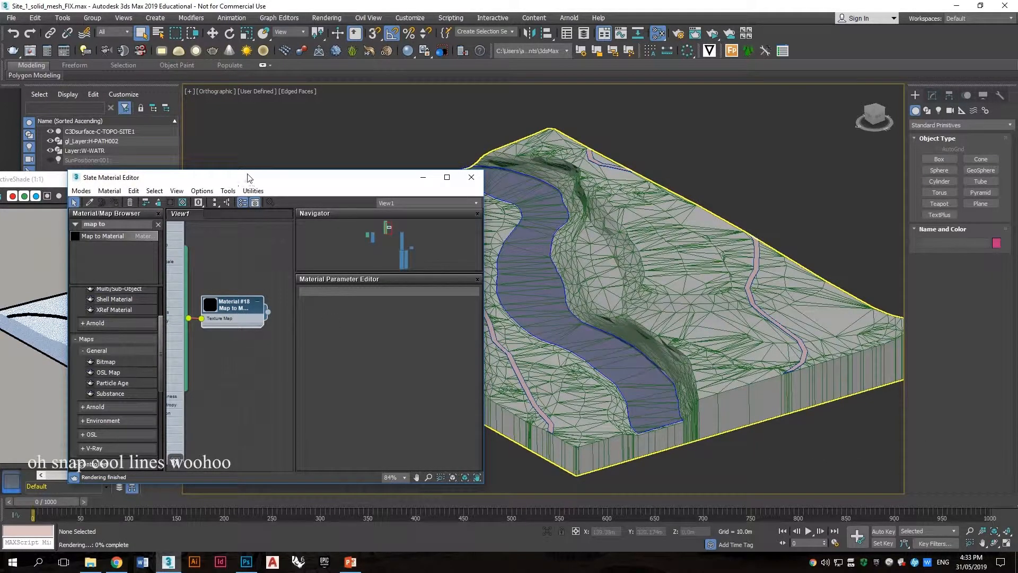
{"action": "left_click_drag", "start_coordinate": [61, 184], "coordinate": [763, 206]}
{"action": "left_click_drag", "start_coordinate": [384, 180], "coordinate": [388, 172]}
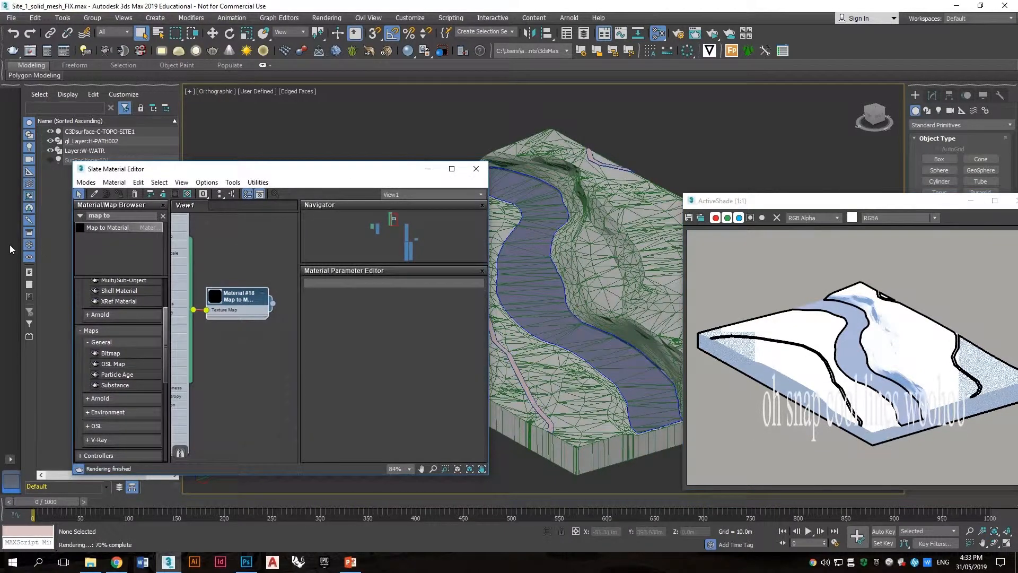
{"action": "left_click_drag", "start_coordinate": [73, 255], "coordinate": [20, 254]}
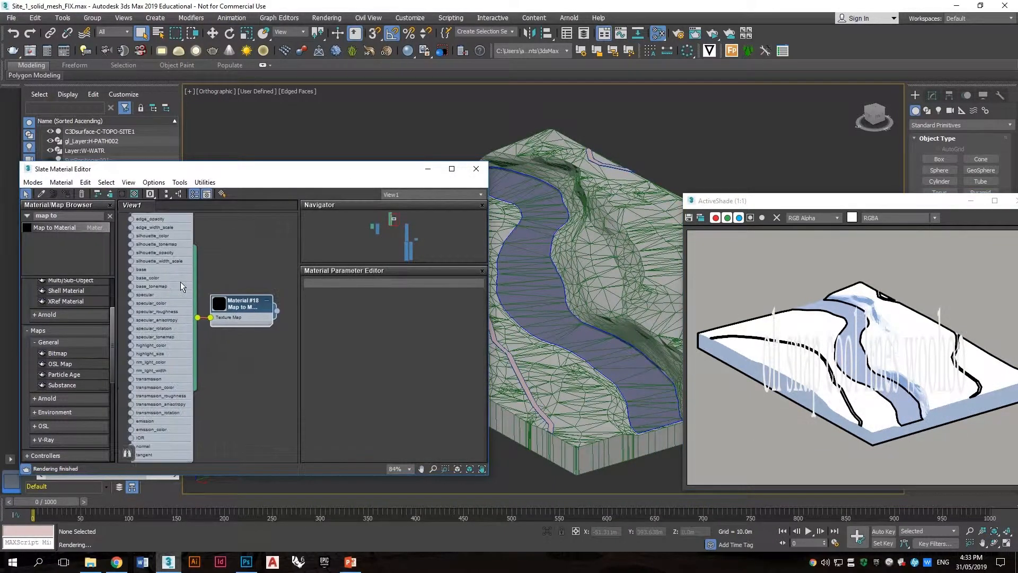
Step: Open the Toon map's parameters and set its Angle Threshold to 20
{"action": "double_click", "coordinate": [181, 282]}
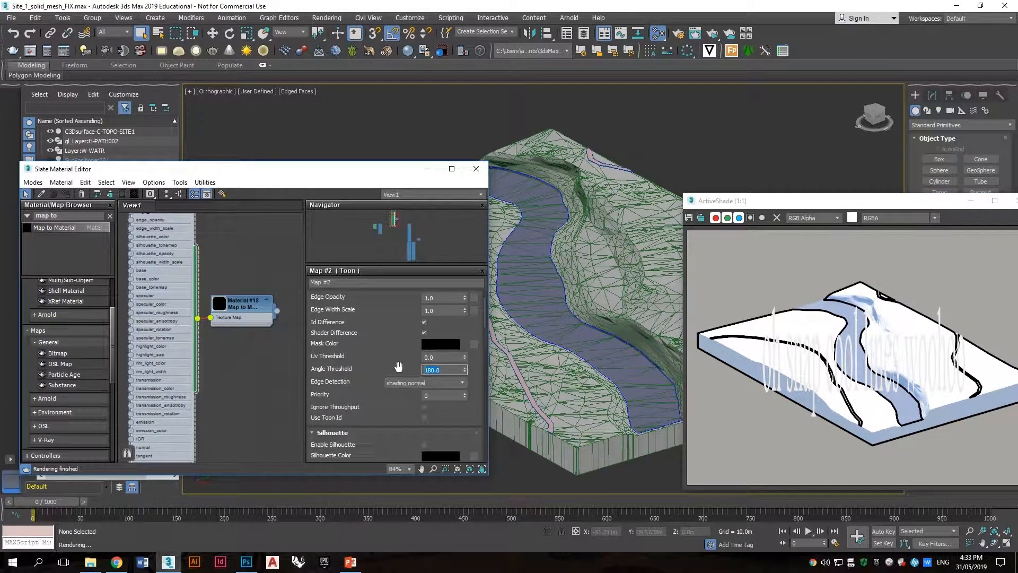
{"action": "type", "text": "20"}
{"action": "key", "text": "Return"}
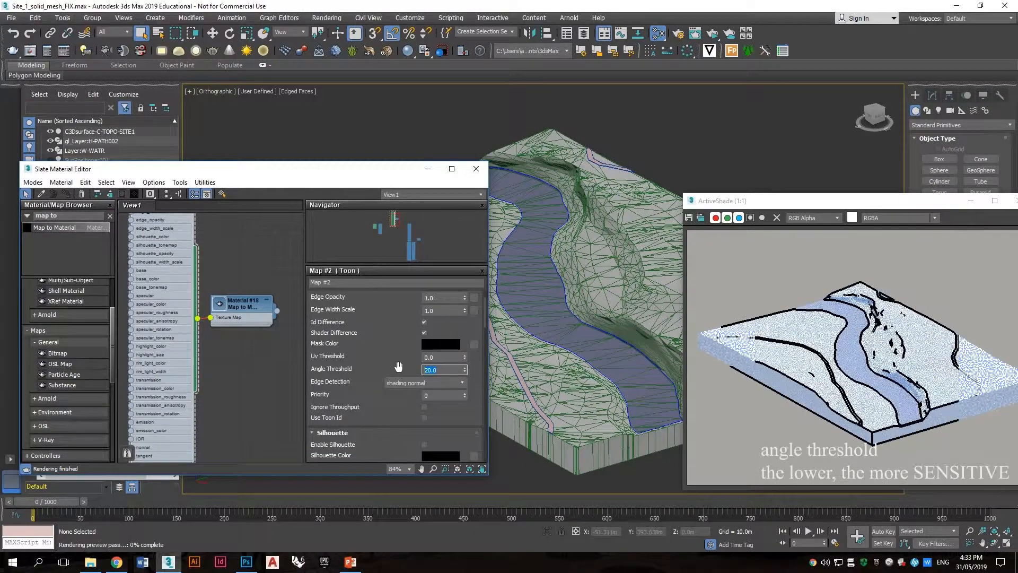
Step: Reduce the Toon map's Angle Threshold to 5 and finally to 3
{"action": "type", "text": "5"}
{"action": "key", "text": "Return"}
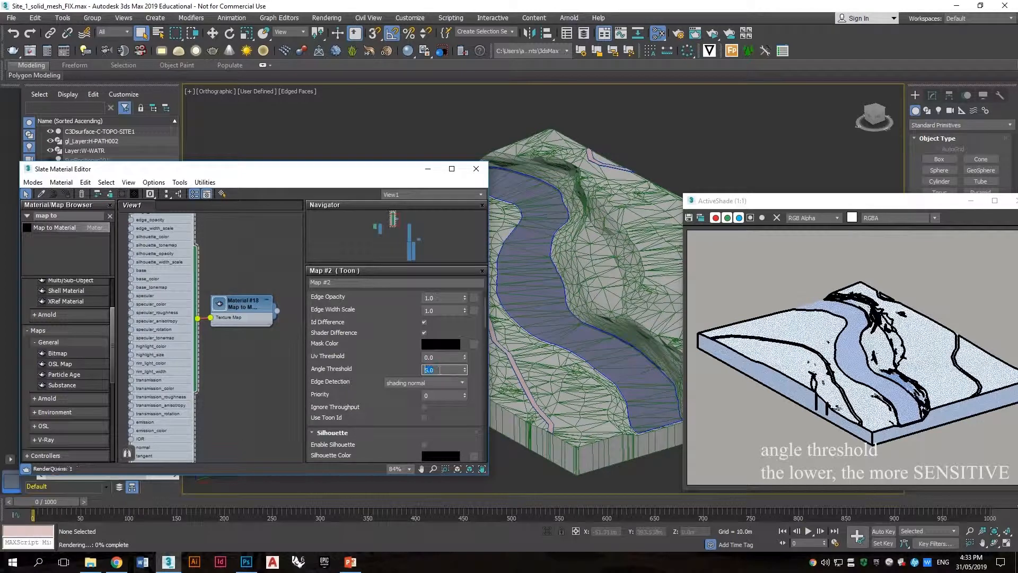
{"action": "type", "text": "3"}
{"action": "key", "text": "Return"}
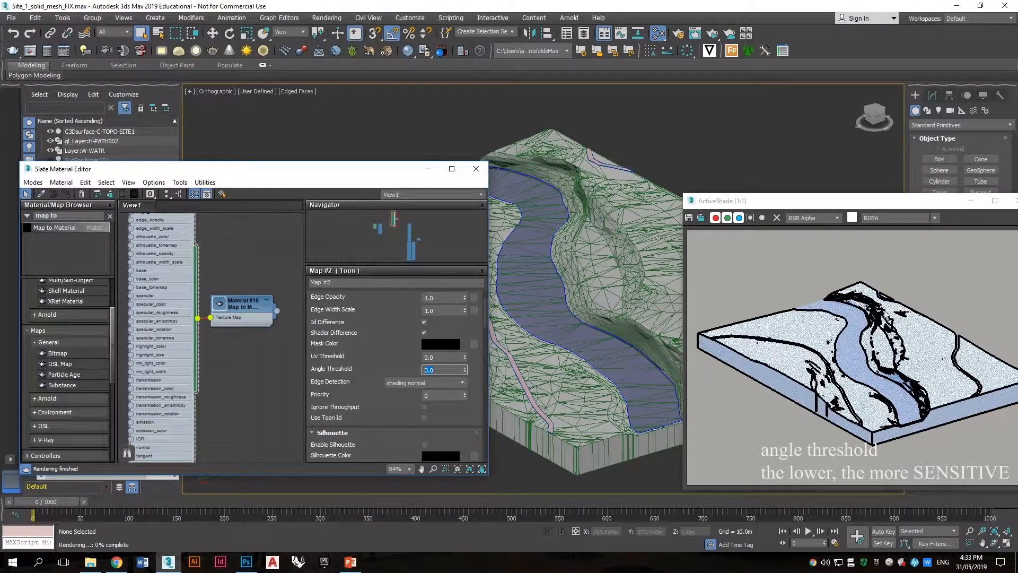
Step: Zoom into the terrain and render to inspect the detail lines
{"action": "scroll", "coordinate": [887, 315], "scroll_direction": "up", "scroll_amount": 3}
{"action": "scroll", "coordinate": [904, 321], "scroll_direction": "down", "scroll_amount": 2}
{"action": "middle_click_drag", "start_coordinate": [578, 251], "coordinate": [589, 211], "text": "alt"}
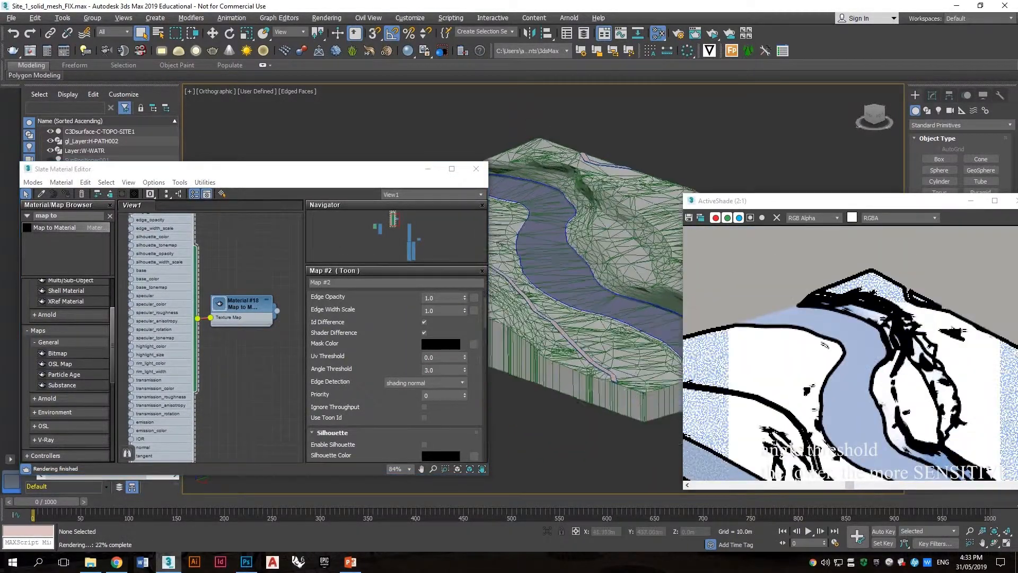
{"action": "scroll", "coordinate": [589, 191], "scroll_direction": "up", "scroll_amount": 5}
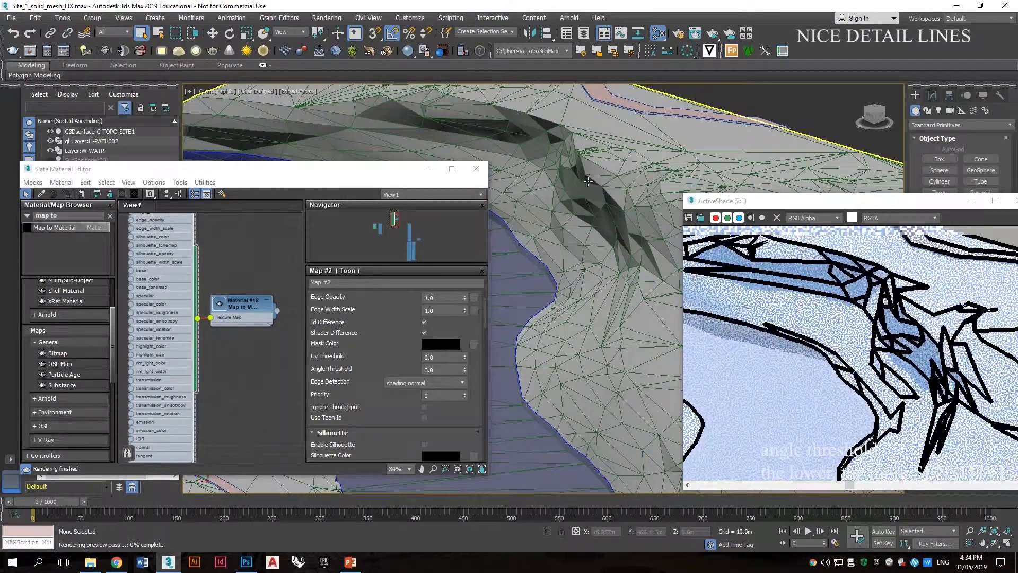
{"action": "scroll", "coordinate": [588, 181], "scroll_direction": "down", "scroll_amount": 5}
{"action": "mouse_move", "coordinate": [595, 175]}
{"action": "middle_mouse_down", "text": "alt"}
{"action": "mouse_move", "coordinate": [605, 183]}
{"action": "mouse_move", "coordinate": [596, 208]}
{"action": "mouse_move", "coordinate": [601, 169]}
{"action": "middle_mouse_up", "text": "alt"}
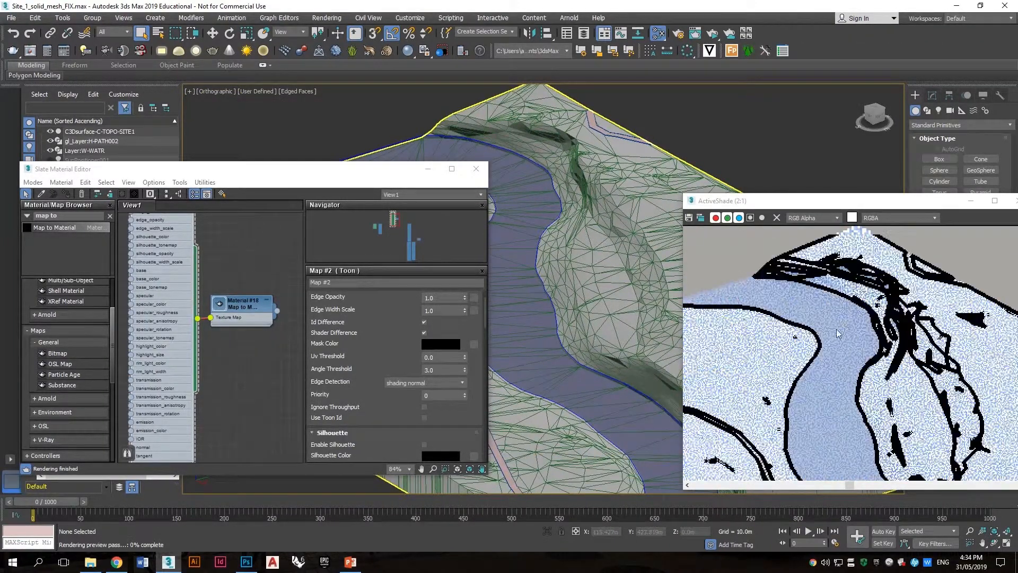
Step: Try changing the Toon map's Edge Color to red
{"action": "scroll", "coordinate": [411, 321], "scroll_direction": "up", "scroll_amount": 3}
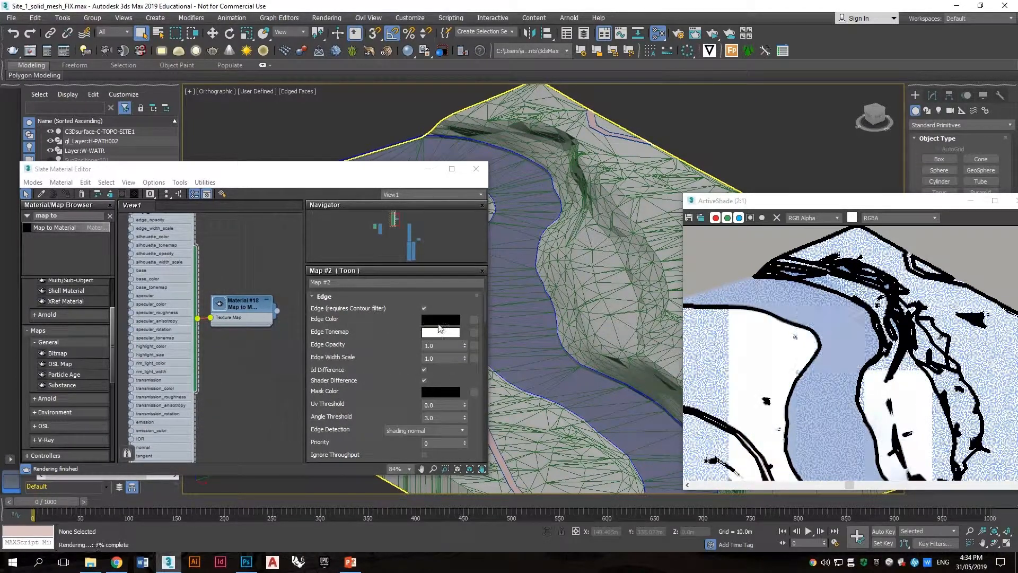
{"action": "left_click", "coordinate": [440, 320]}
{"action": "left_click_drag", "start_coordinate": [288, 81], "coordinate": [299, 68]}
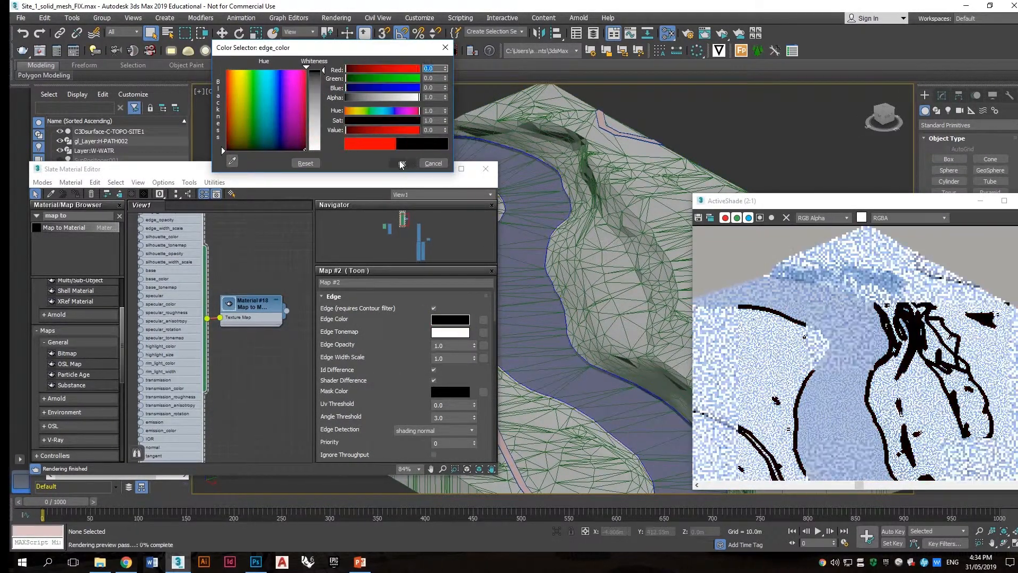
{"action": "left_click", "coordinate": [393, 164]}
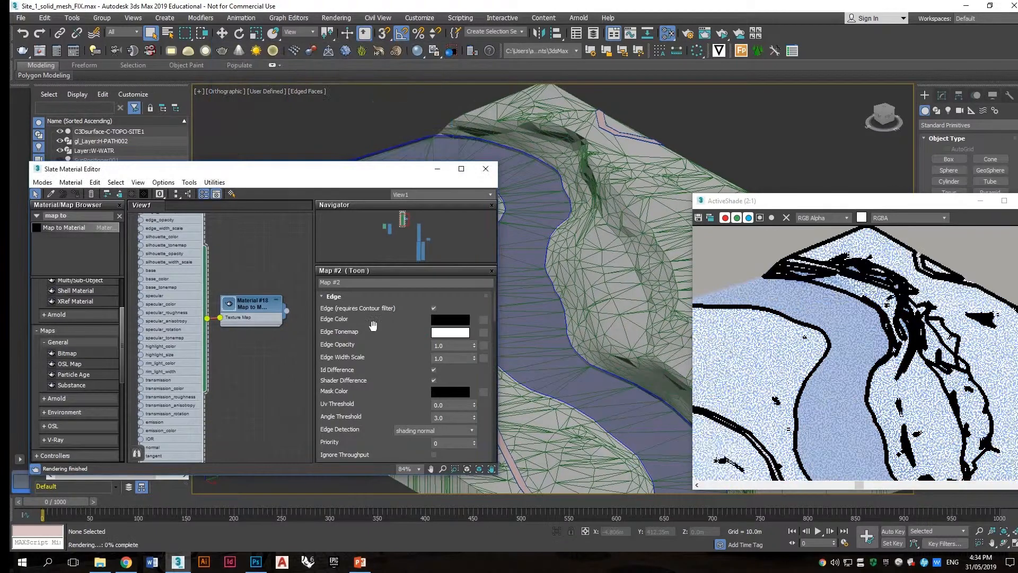
Step: Try changing the Toon map's Base Color
{"action": "scroll", "coordinate": [355, 345], "scroll_direction": "down", "scroll_amount": 3}
{"action": "scroll", "coordinate": [364, 345], "scroll_direction": "down", "scroll_amount": 5}
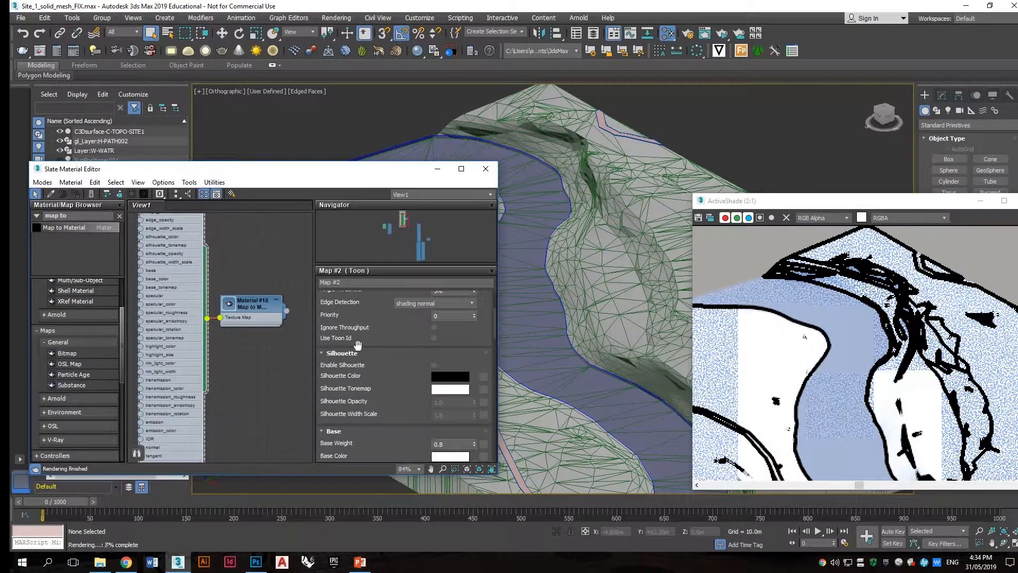
{"action": "scroll", "coordinate": [358, 345], "scroll_direction": "down", "scroll_amount": 1}
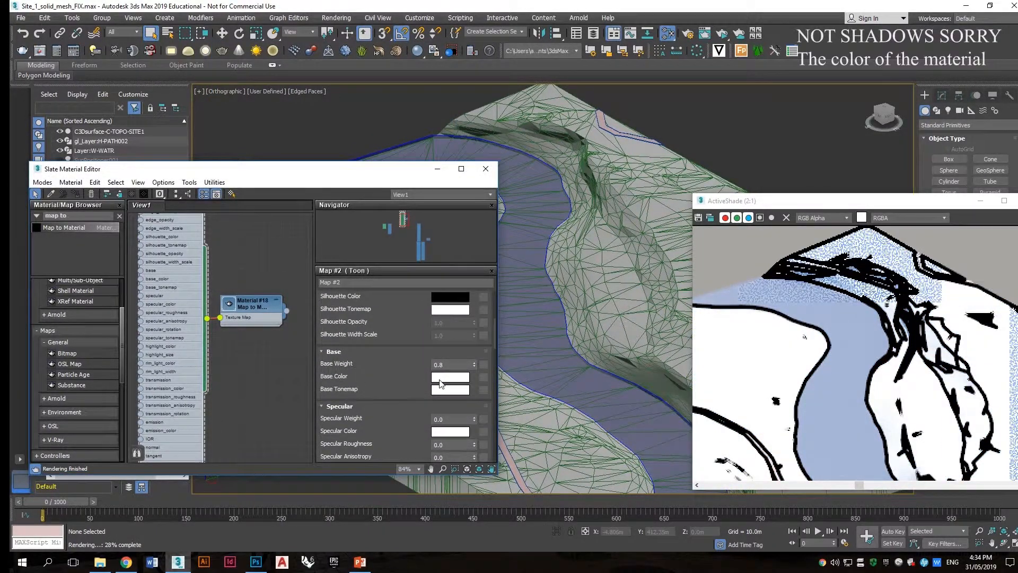
{"action": "left_click", "coordinate": [451, 376]}
{"action": "left_click_drag", "start_coordinate": [317, 93], "coordinate": [319, 69]}
{"action": "left_click", "coordinate": [434, 164]}
Step: Add a Ramp Rgb map and connect it to the Toon map's base input
{"action": "middle_click_drag", "start_coordinate": [574, 259], "coordinate": [590, 255], "text": "alt"}
{"action": "middle_click_drag", "start_coordinate": [228, 265], "coordinate": [266, 271]}
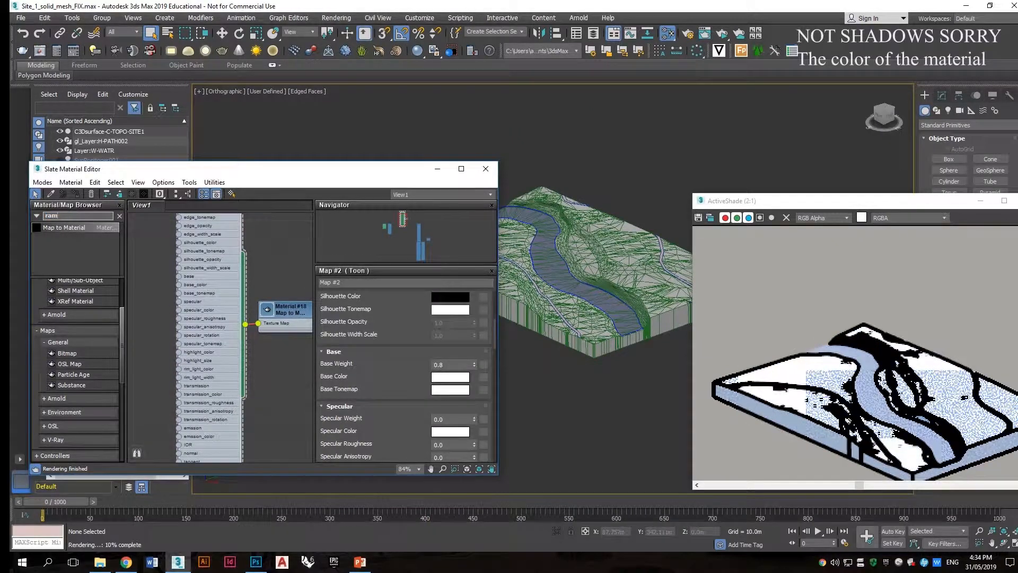
{"action": "type", "text": "ramp"}
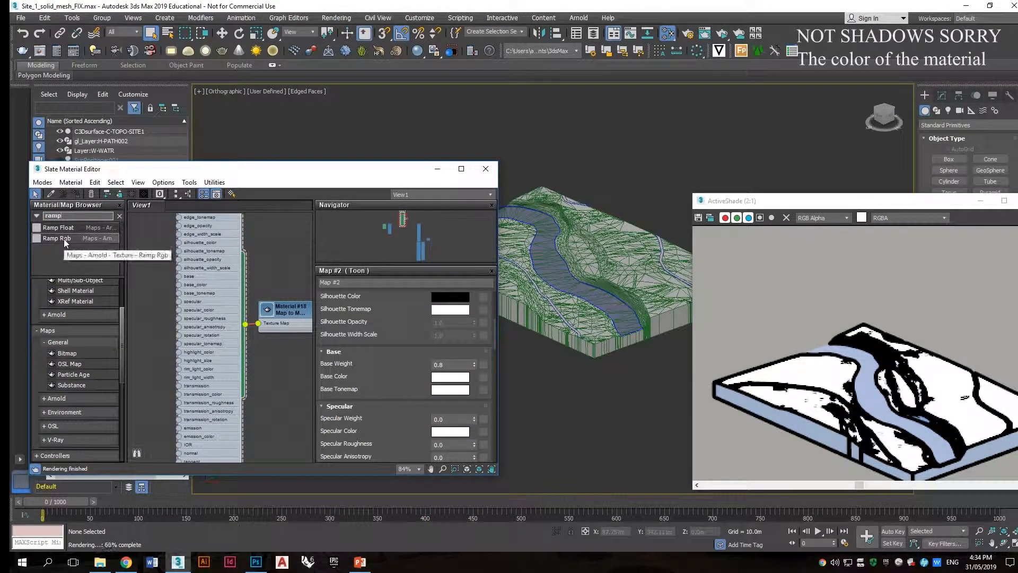
{"action": "left_click_drag", "start_coordinate": [59, 239], "coordinate": [146, 271]}
{"action": "scroll", "coordinate": [238, 322], "scroll_direction": "up", "scroll_amount": 1}
{"action": "middle_click_drag", "start_coordinate": [151, 291], "coordinate": [174, 322]}
{"action": "left_click_drag", "start_coordinate": [198, 325], "coordinate": [204, 245]}
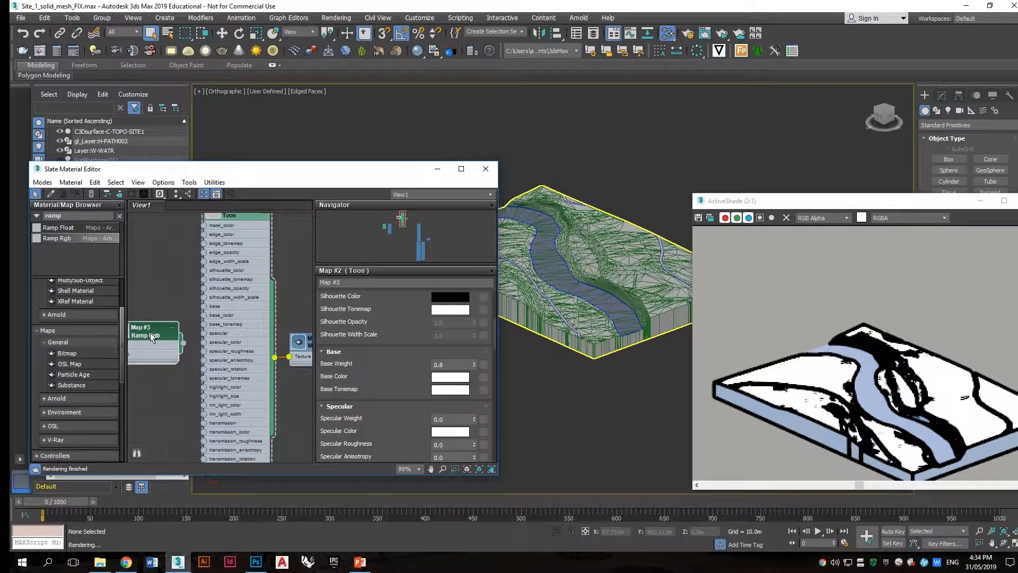
{"action": "left_click_drag", "start_coordinate": [154, 311], "coordinate": [204, 307]}
{"action": "left_click", "coordinate": [164, 296]}
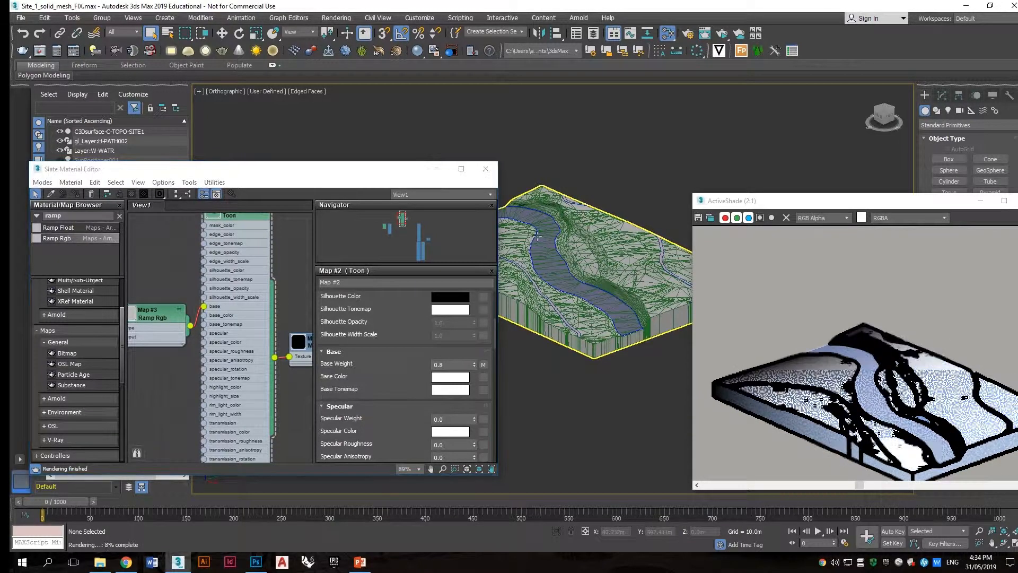
Step: Delete the Ramp Rgb node
{"action": "scroll", "coordinate": [549, 241], "scroll_direction": "up", "scroll_amount": 2}
{"action": "middle_click_drag", "start_coordinate": [549, 242], "coordinate": [541, 219]}
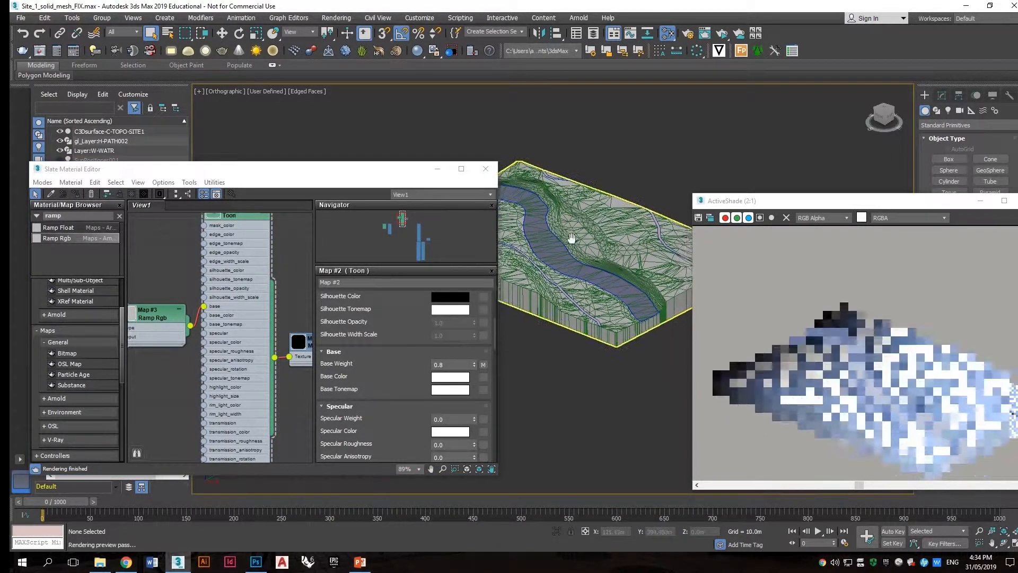
{"action": "left_click", "coordinate": [150, 322]}
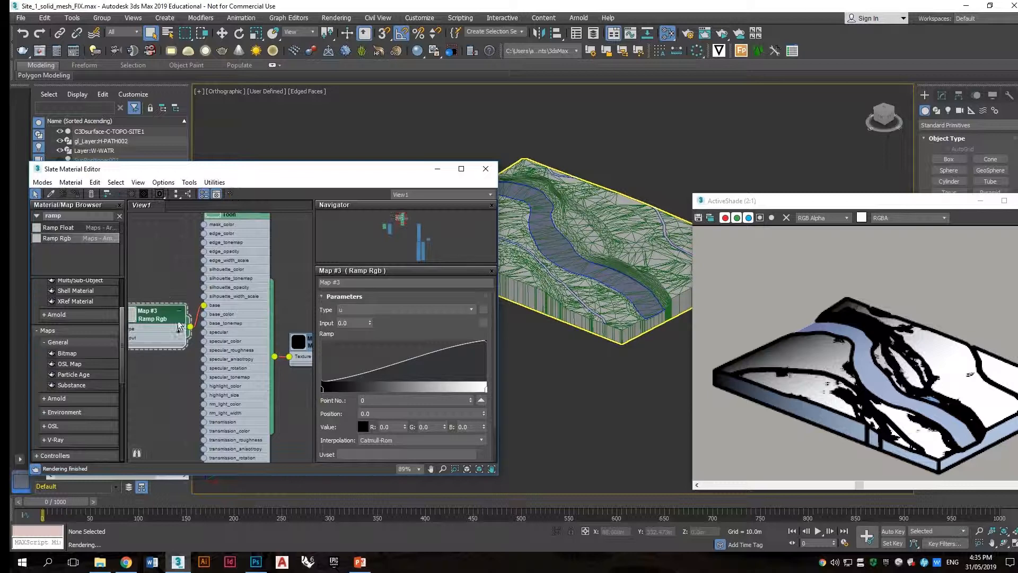
{"action": "key", "text": "Delete"}
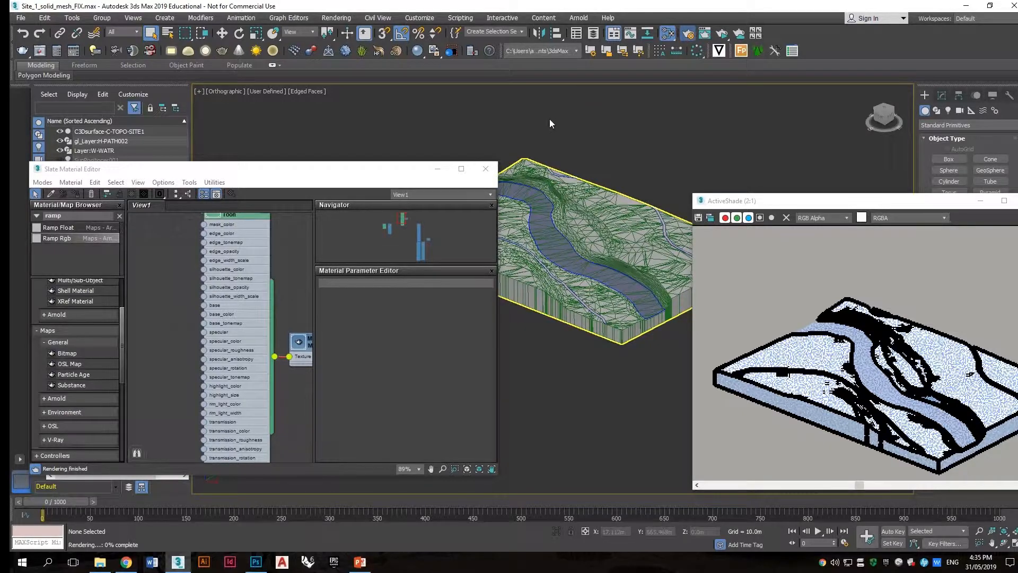
Step: Turn off Use Map for the background in the Arnold renderer's environment settings
{"action": "left_click_drag", "start_coordinate": [756, 203], "coordinate": [711, 207]}
{"action": "scroll", "coordinate": [145, 281], "scroll_direction": "down", "scroll_amount": 5}
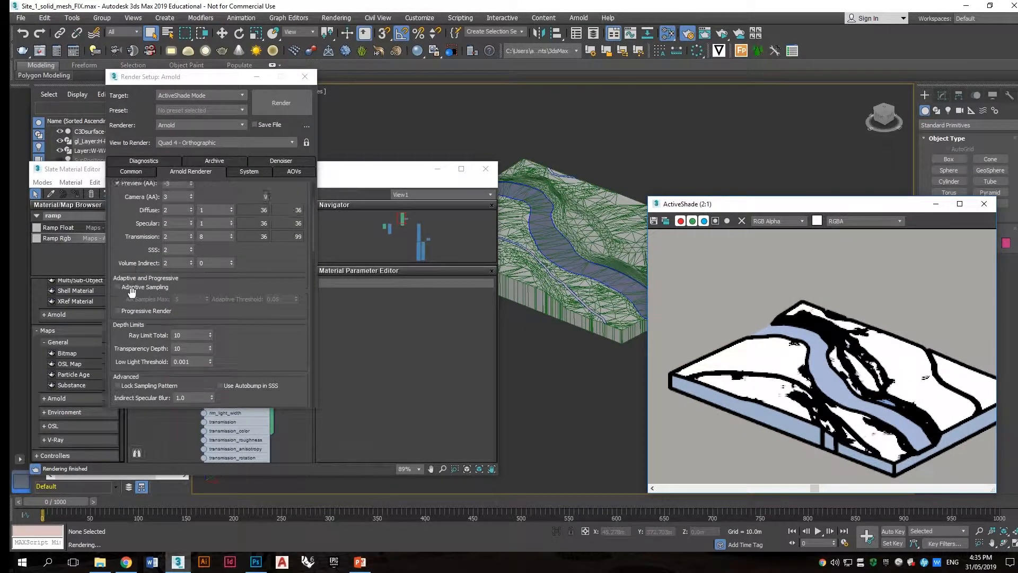
{"action": "scroll", "coordinate": [138, 289], "scroll_direction": "up", "scroll_amount": 5}
{"action": "left_click", "coordinate": [243, 171]}
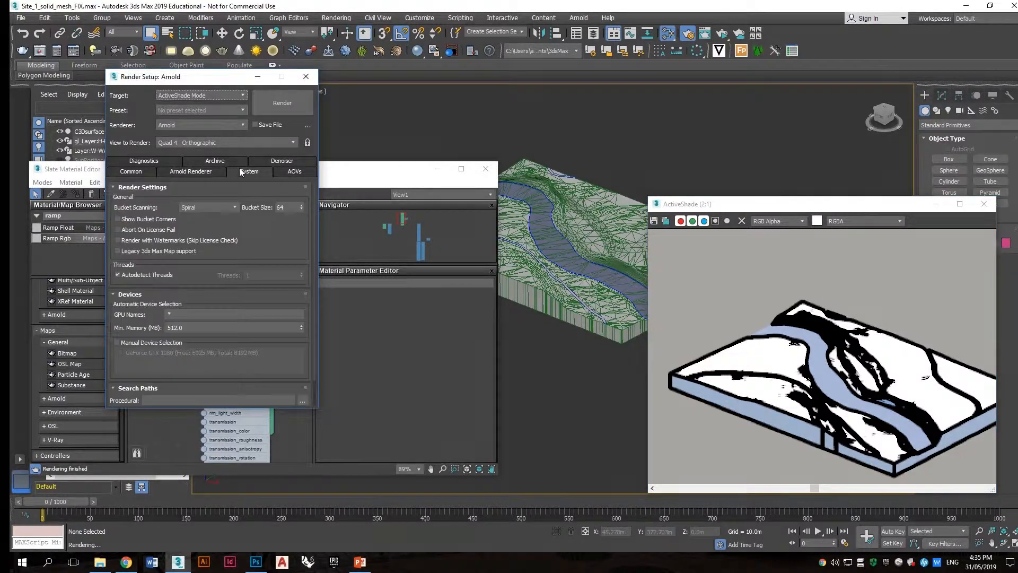
{"action": "left_click", "coordinate": [194, 172]}
{"action": "scroll", "coordinate": [186, 318], "scroll_direction": "down", "scroll_amount": 8}
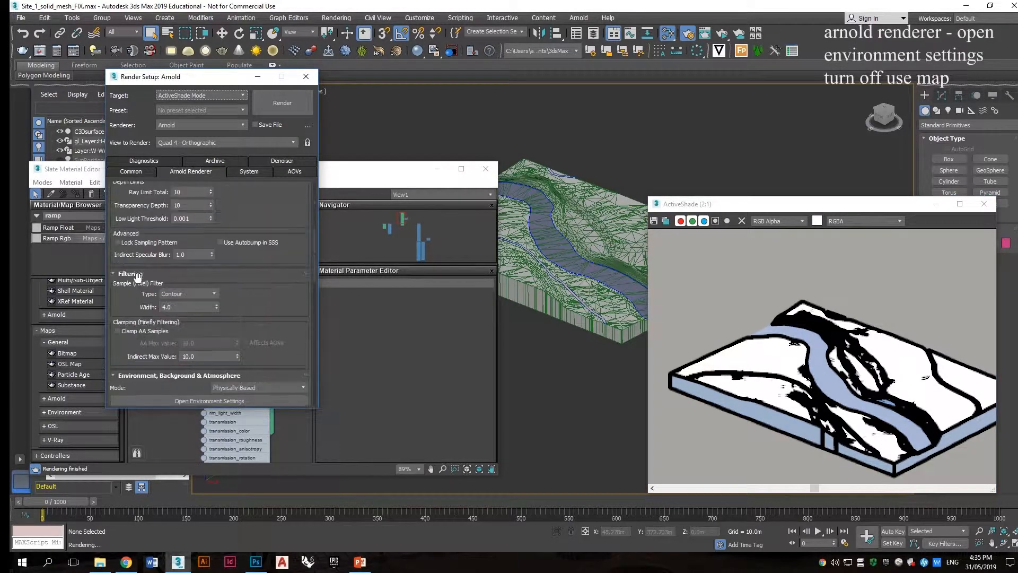
{"action": "left_click", "coordinate": [188, 352]}
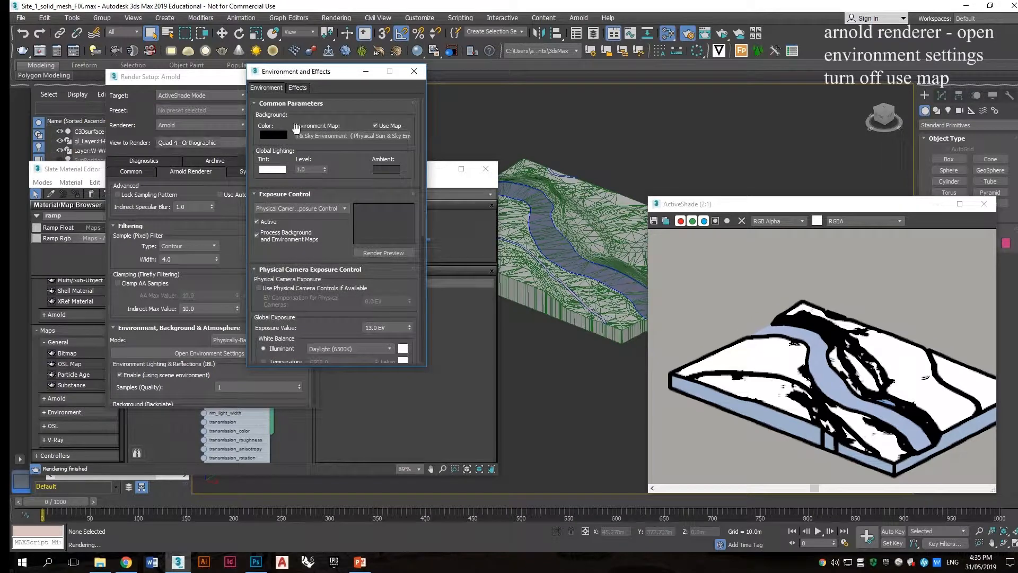
{"action": "left_click", "coordinate": [390, 126]}
{"action": "left_click", "coordinate": [420, 74]}
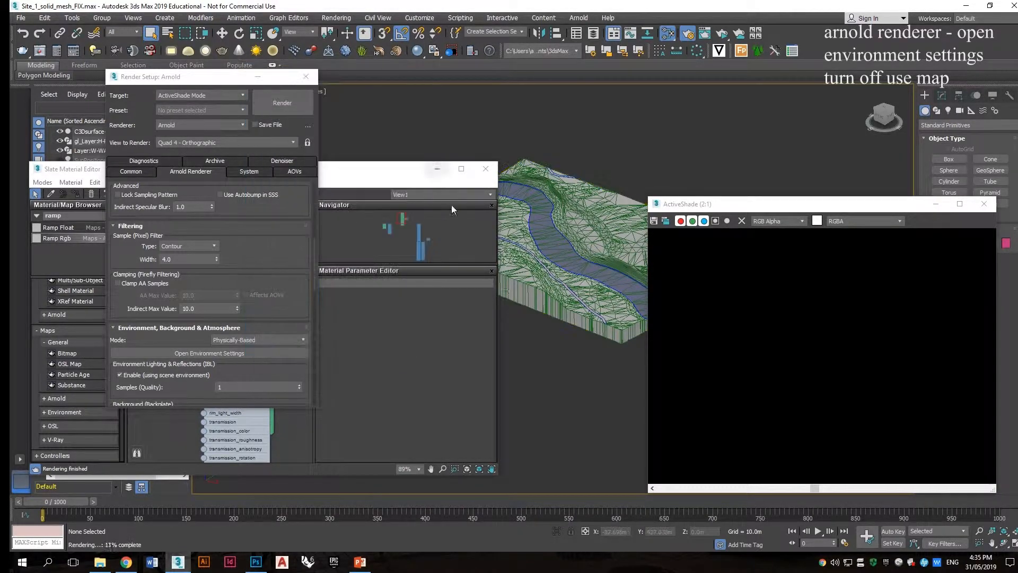
{"action": "left_click", "coordinate": [303, 81]}
Step: Create a targeted Arnold Light with Quad shape beside the terrain model
{"action": "mouse_move", "coordinate": [347, 168]}
{"action": "left_mouse_down"}
{"action": "mouse_move", "coordinate": [323, 185]}
{"action": "mouse_move", "coordinate": [326, 174]}
{"action": "left_mouse_up"}
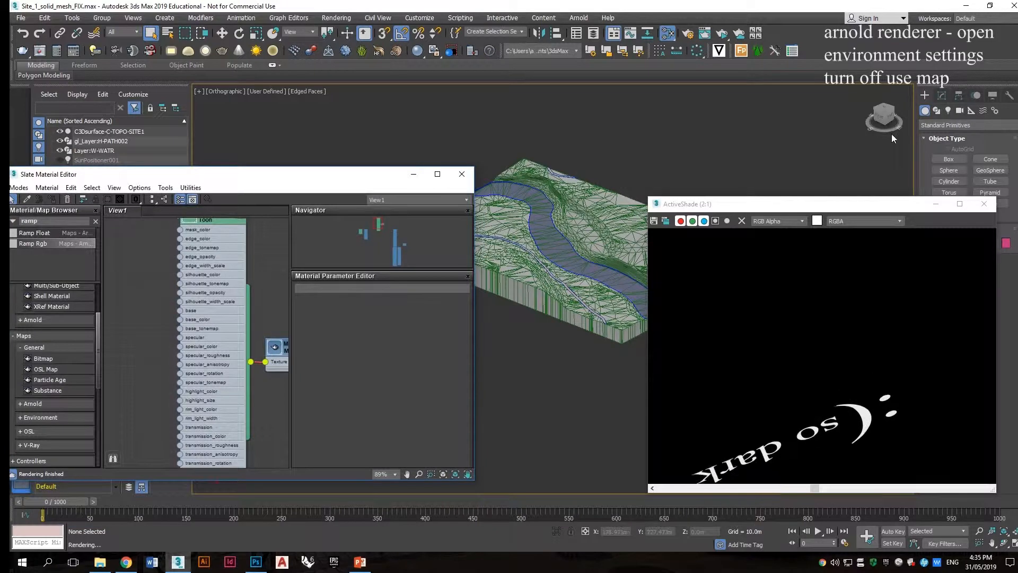
{"action": "left_click", "coordinate": [948, 110]}
{"action": "left_click_drag", "start_coordinate": [902, 204], "coordinate": [928, 305]}
{"action": "left_click", "coordinate": [959, 111]}
{"action": "left_click", "coordinate": [955, 125]}
{"action": "left_click", "coordinate": [948, 111]}
{"action": "left_click", "coordinate": [950, 125]}
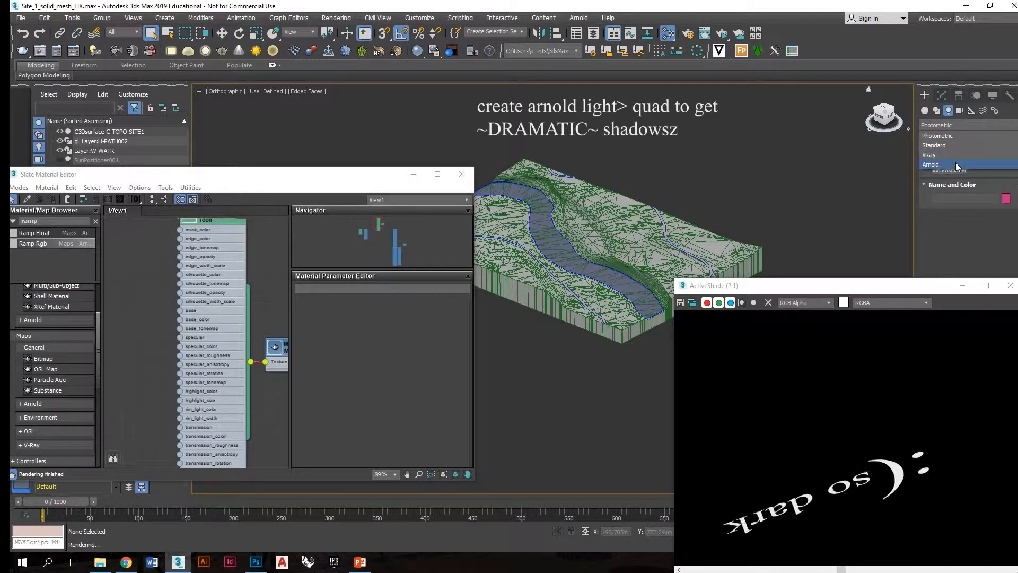
{"action": "left_click", "coordinate": [953, 164]}
{"action": "left_click", "coordinate": [950, 159]}
{"action": "left_click_drag", "start_coordinate": [954, 287], "coordinate": [322, 243]}
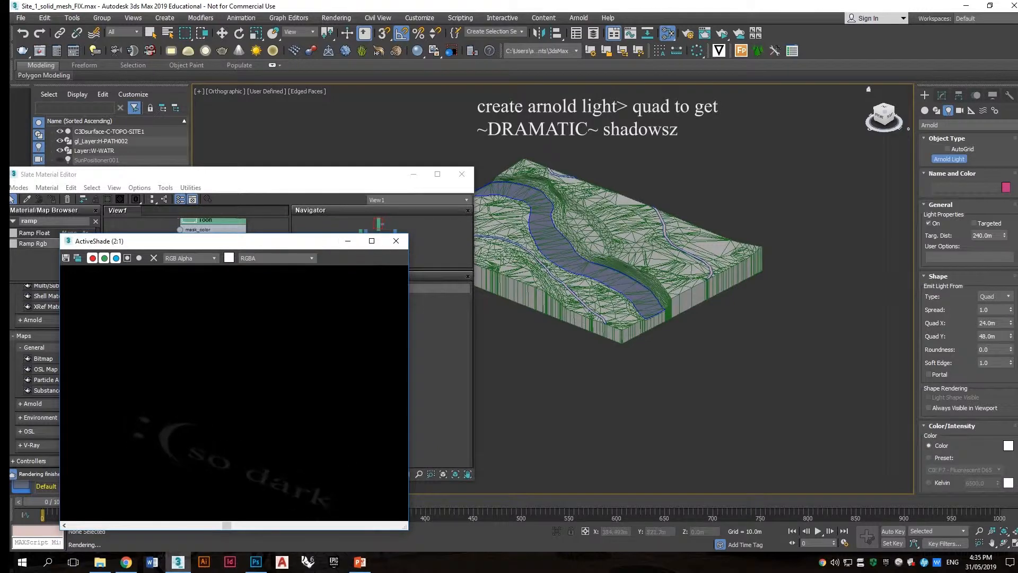
{"action": "left_click", "coordinate": [1000, 298]}
{"action": "left_click", "coordinate": [1000, 300]}
{"action": "middle_click_drag", "start_coordinate": [637, 274], "coordinate": [672, 273], "text": "alt"}
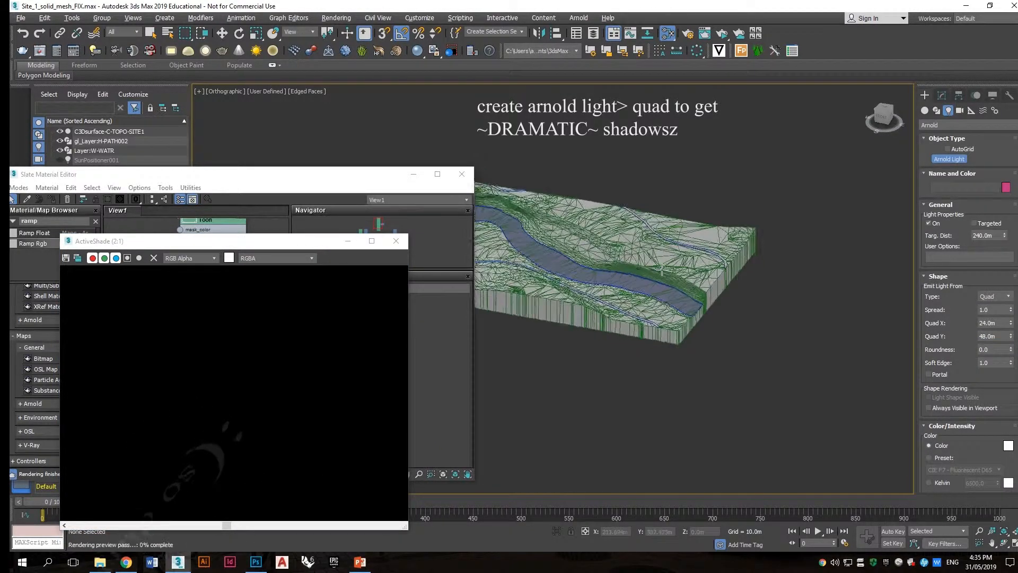
{"action": "scroll", "coordinate": [759, 262], "scroll_direction": "down", "scroll_amount": 3}
{"action": "mouse_move", "coordinate": [804, 247]}
{"action": "left_mouse_down"}
{"action": "mouse_move", "coordinate": [760, 244]}
{"action": "mouse_move", "coordinate": [750, 274]}
{"action": "mouse_move", "coordinate": [786, 250]}
{"action": "left_mouse_up"}
{"action": "middle_click_drag", "start_coordinate": [786, 250], "coordinate": [775, 251], "text": "alt"}
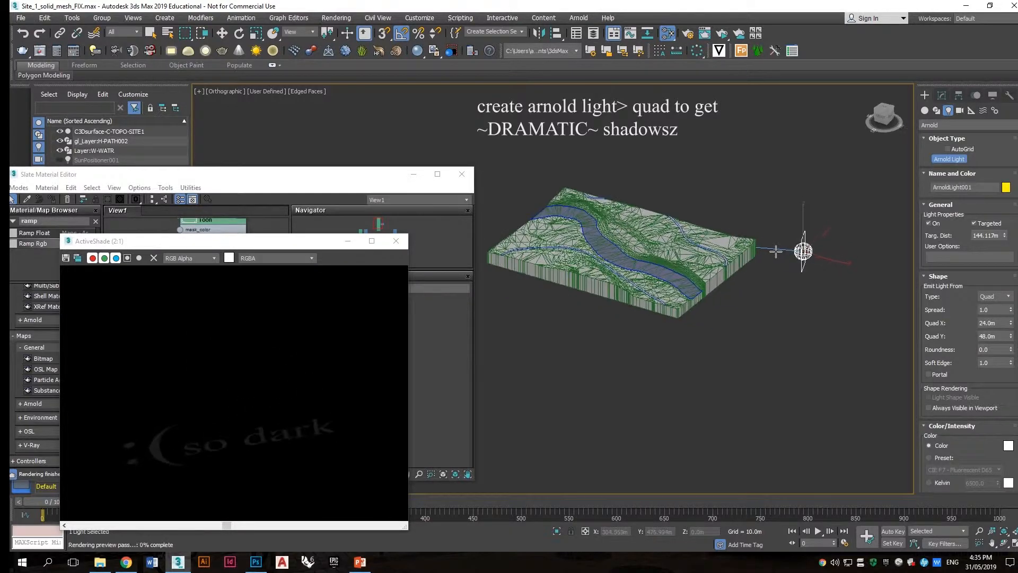
Step: Move the Arnold light up so it sits above the terrain's far corner
{"action": "key", "text": "w"}
{"action": "left_click_drag", "start_coordinate": [807, 222], "coordinate": [806, 149]}
{"action": "middle_click_drag", "start_coordinate": [807, 149], "coordinate": [779, 194], "text": "alt"}
{"action": "left_click", "coordinate": [778, 202]}
{"action": "left_click", "coordinate": [789, 193]}
{"action": "left_click", "coordinate": [851, 159]}
{"action": "left_click", "coordinate": [792, 192]}
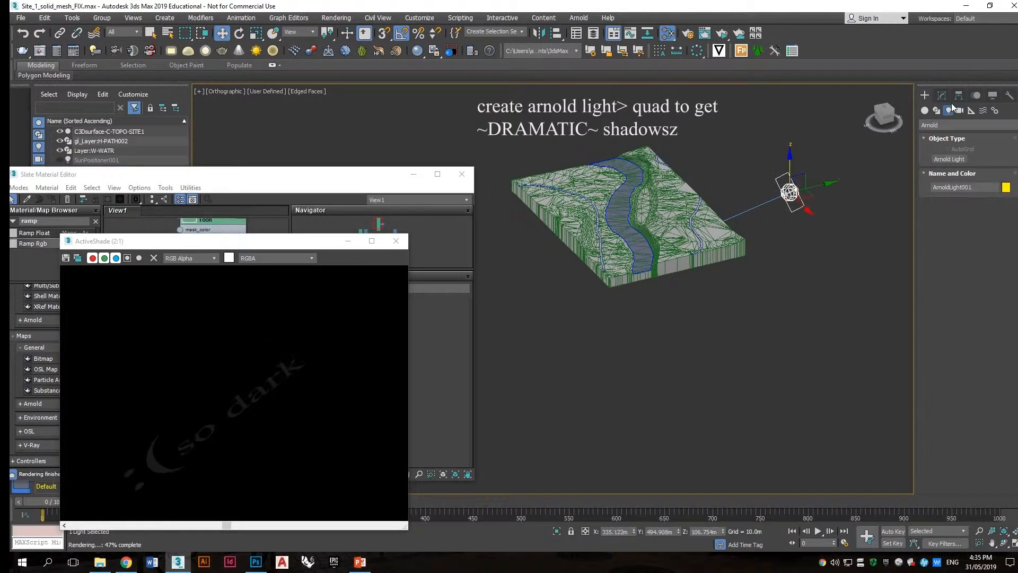
Step: Keep the light's color mode on Color and set its Exposure to 16
{"action": "left_click", "coordinate": [942, 95]}
{"action": "scroll", "coordinate": [949, 350], "scroll_direction": "down", "scroll_amount": 3}
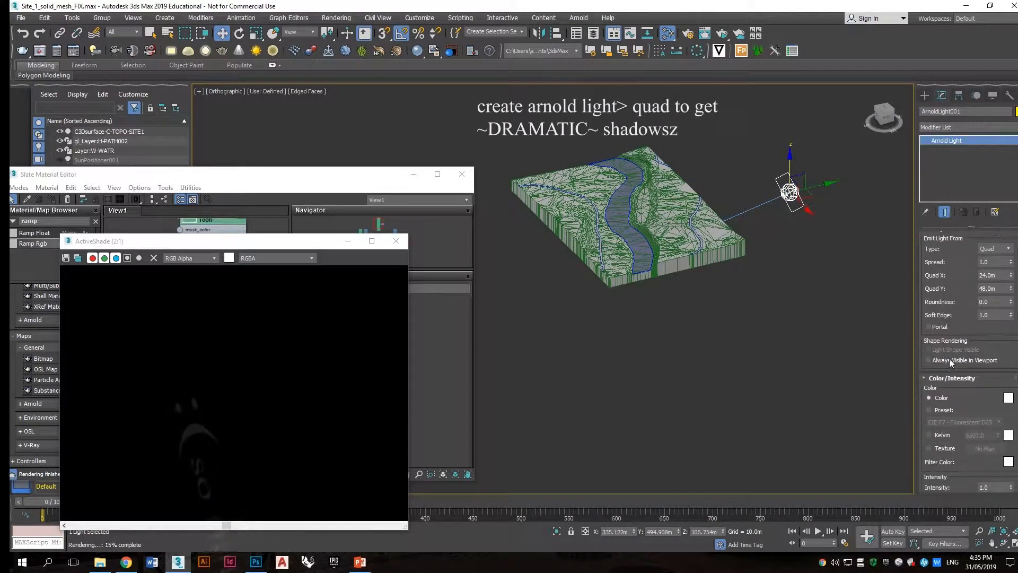
{"action": "scroll", "coordinate": [977, 441], "scroll_direction": "down", "scroll_amount": 1}
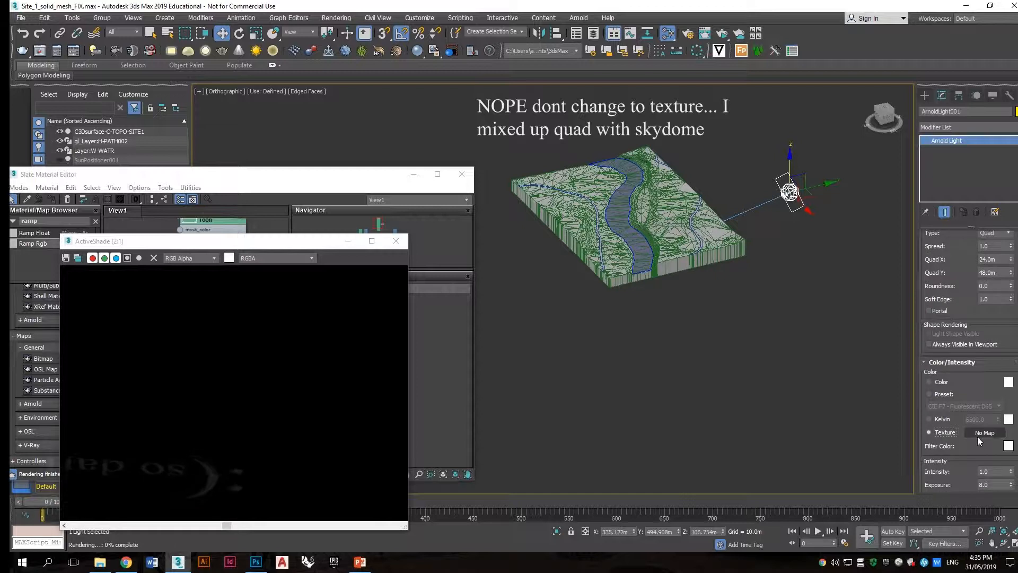
{"action": "left_click", "coordinate": [942, 382]}
{"action": "scroll", "coordinate": [955, 281], "scroll_direction": "up", "scroll_amount": 2}
{"action": "scroll", "coordinate": [955, 281], "scroll_direction": "down", "scroll_amount": 4}
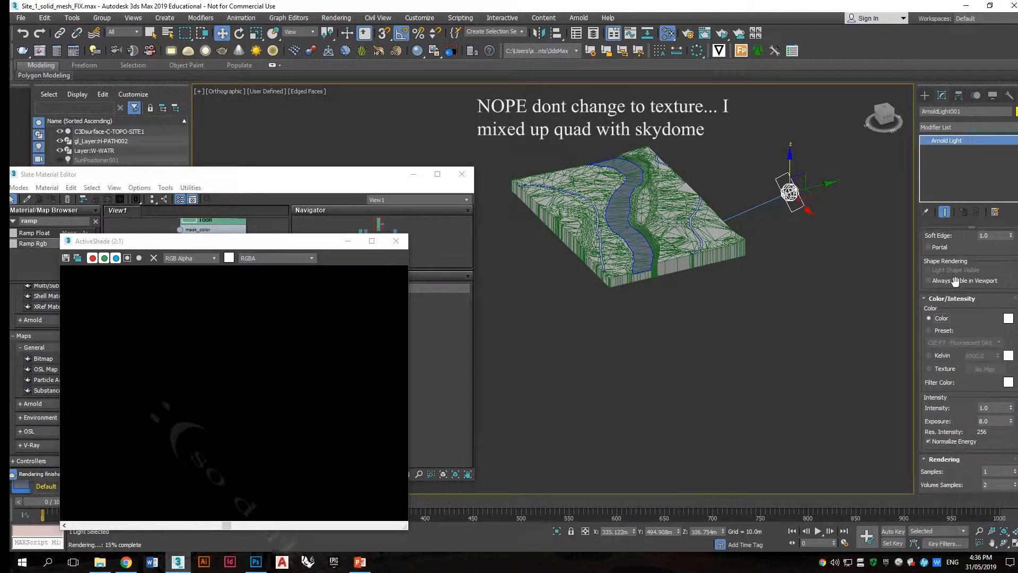
{"action": "type", "text": "16"}
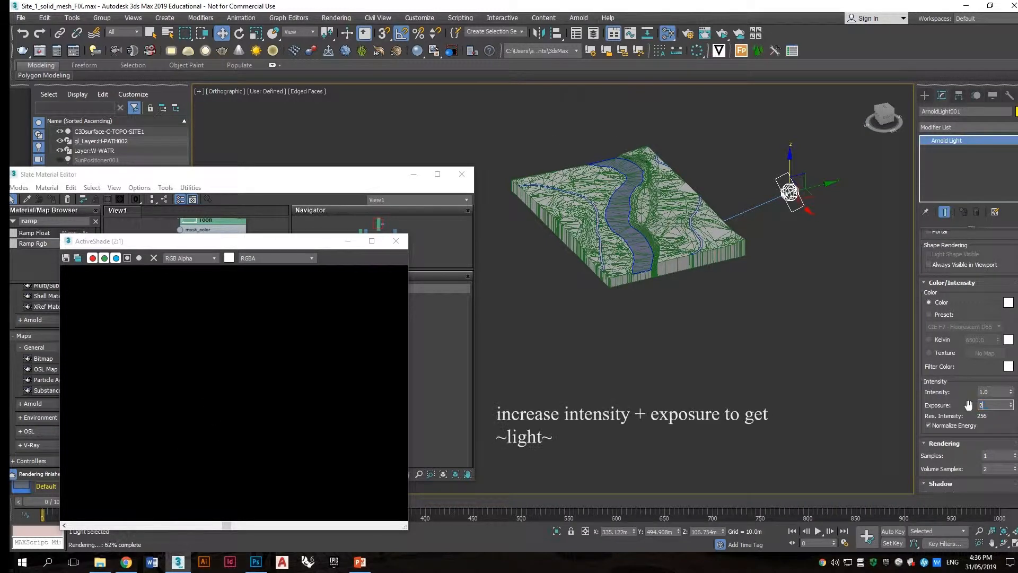
{"action": "key", "text": "Return"}
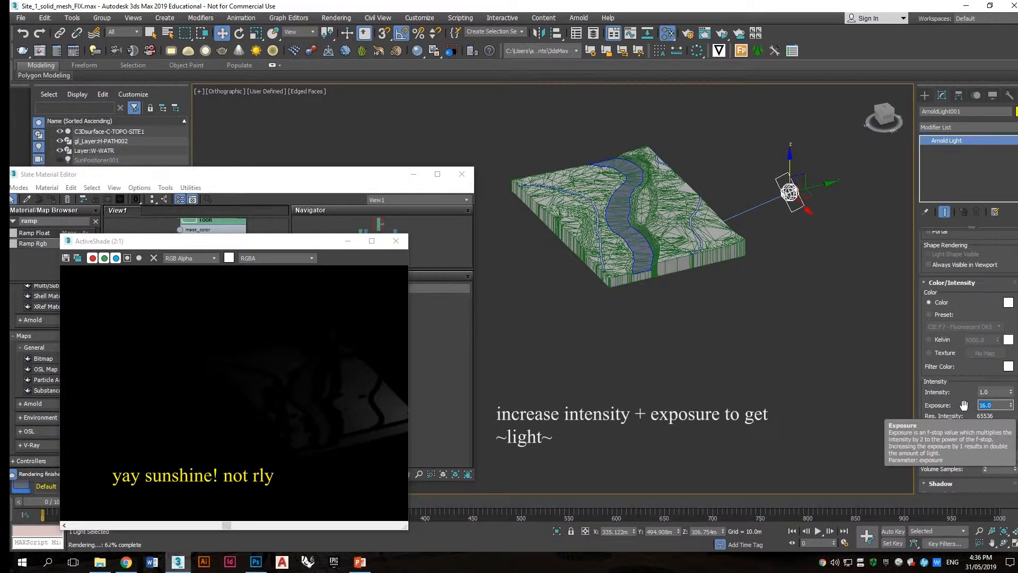
Step: Set the light's Intensity to 20
{"action": "left_click", "coordinate": [984, 392]}
{"action": "type", "text": "20"}
{"action": "key", "text": "Return"}
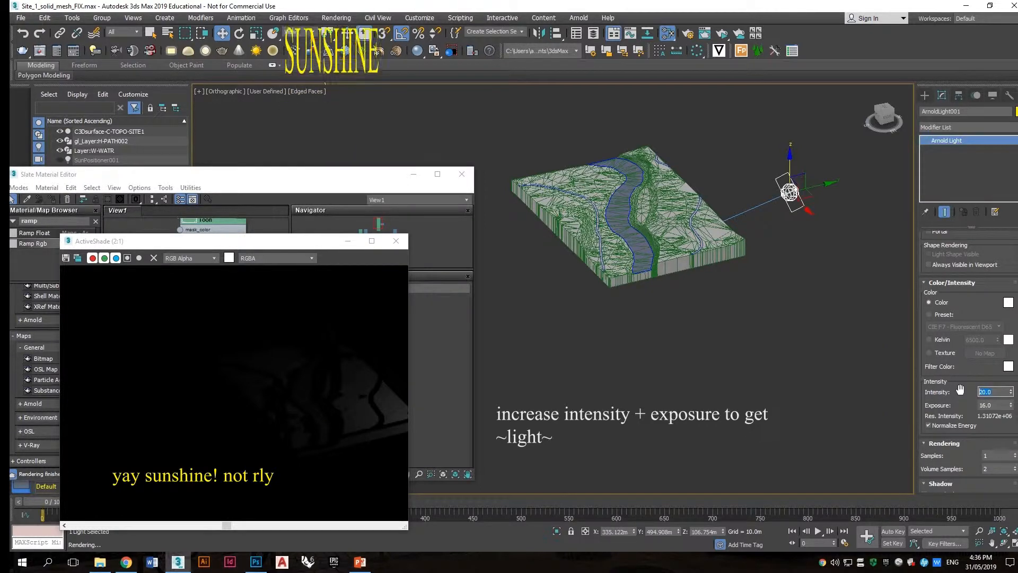
{"action": "scroll", "coordinate": [652, 236], "scroll_direction": "up", "scroll_amount": 3}
{"action": "middle_click_drag", "start_coordinate": [638, 233], "coordinate": [688, 254], "text": "alt"}
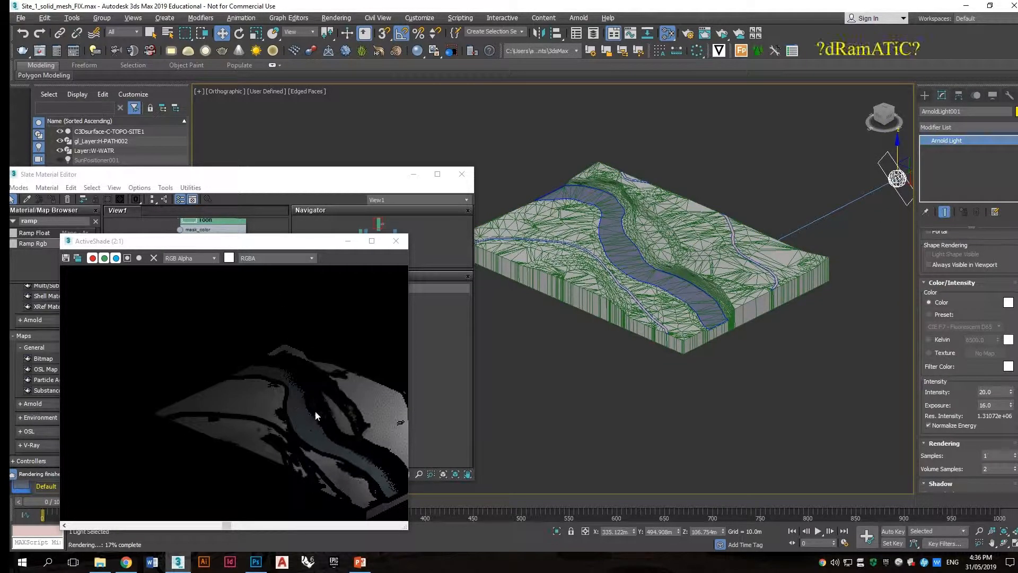
Step: Add a Ramp Rgb map and connect it to the Toon material's base_tonemap input
{"action": "left_click_drag", "start_coordinate": [212, 174], "coordinate": [242, 121]}
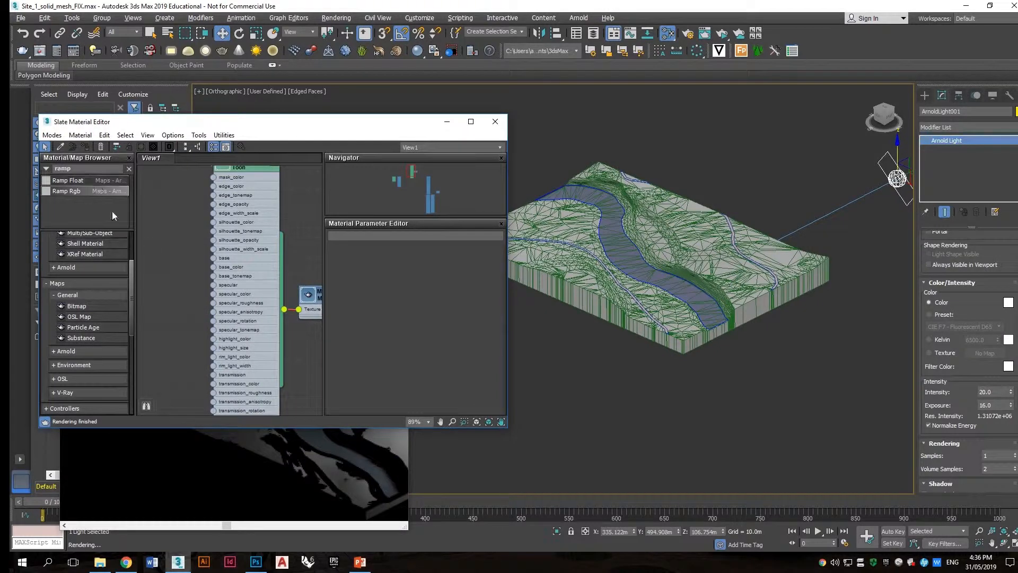
{"action": "left_click_drag", "start_coordinate": [158, 282], "coordinate": [161, 287]}
{"action": "scroll", "coordinate": [177, 290], "scroll_direction": "up", "scroll_amount": 1}
{"action": "middle_click_drag", "start_coordinate": [177, 289], "coordinate": [204, 281]}
{"action": "left_click", "coordinate": [193, 229]}
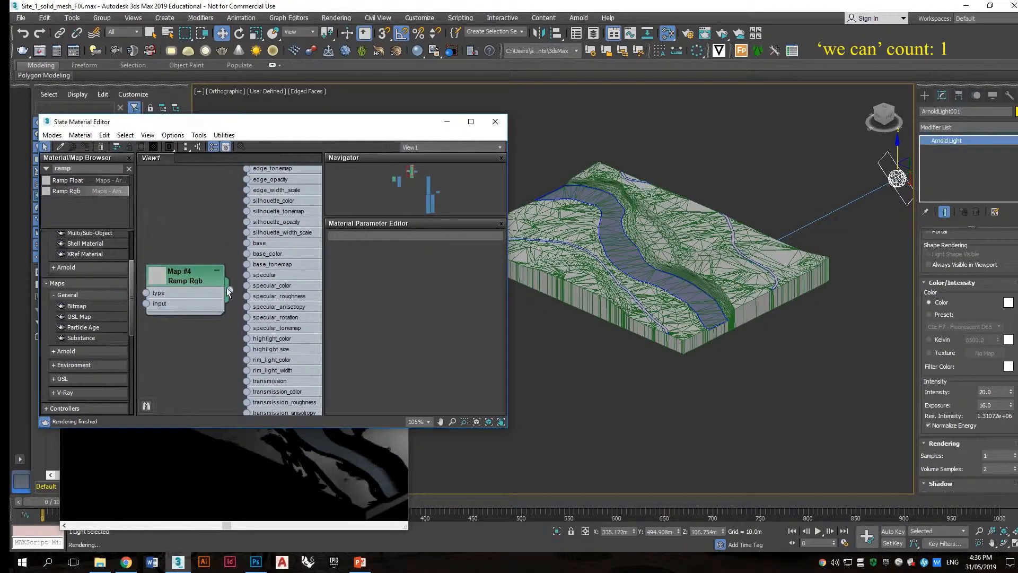
{"action": "double_click", "coordinate": [192, 277]}
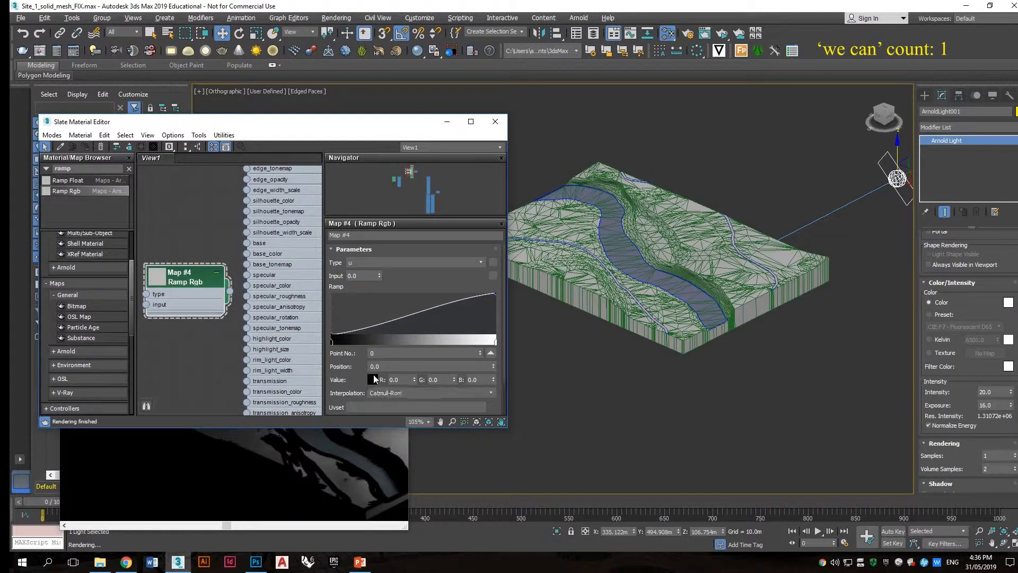
{"action": "left_click_drag", "start_coordinate": [229, 271], "coordinate": [229, 264]}
{"action": "left_click", "coordinate": [203, 232]}
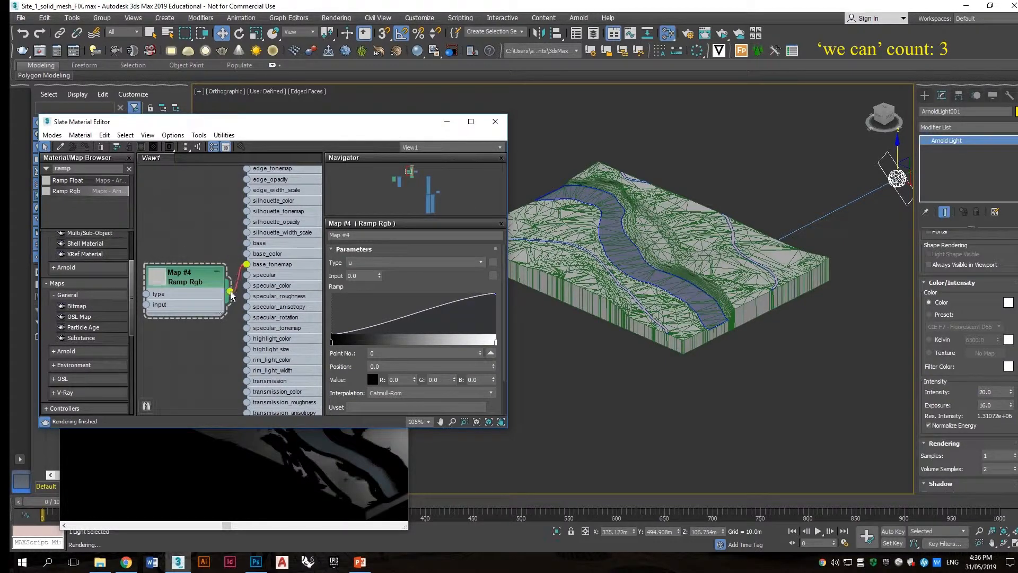
Step: Set the ramp's interpolation to Constant
{"action": "left_click_drag", "start_coordinate": [322, 163], "coordinate": [292, 91]}
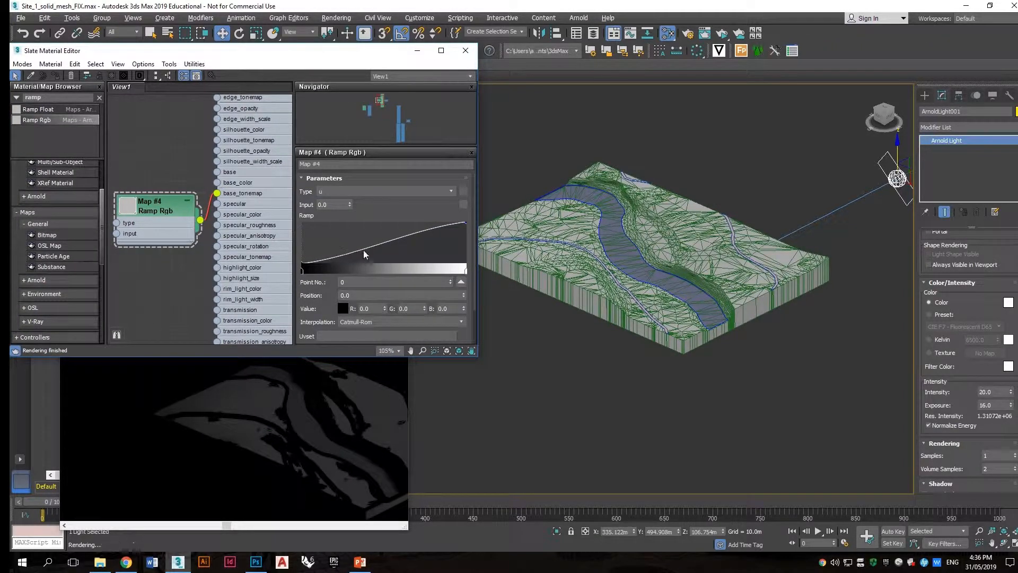
{"action": "left_click", "coordinate": [384, 323]}
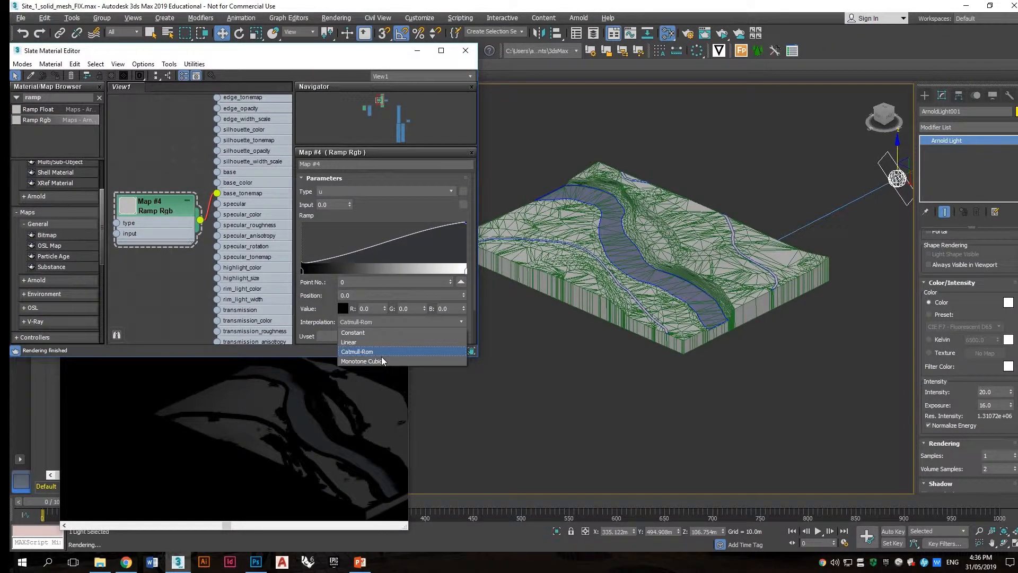
{"action": "left_click", "coordinate": [390, 343]}
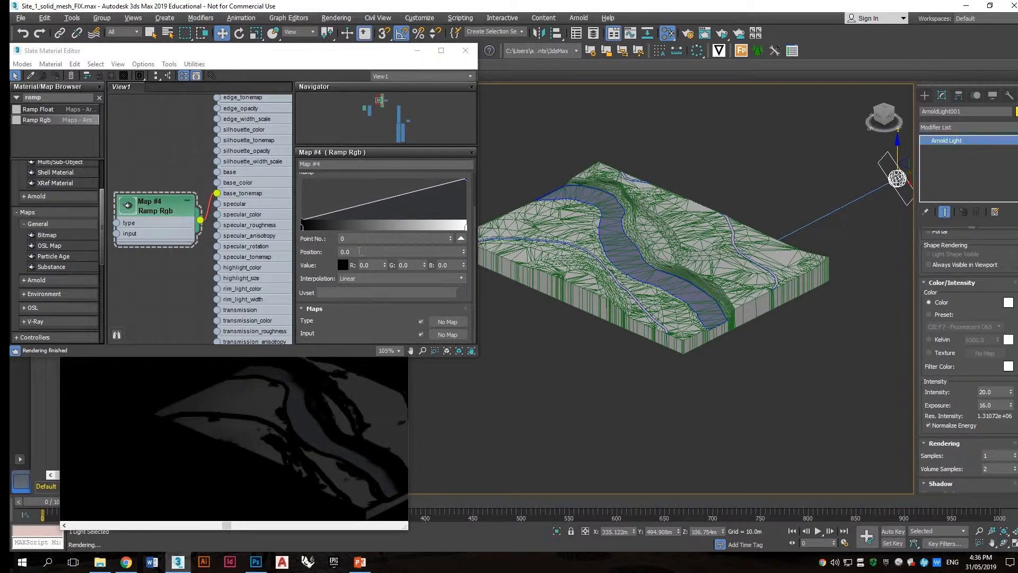
{"action": "left_click", "coordinate": [382, 278]}
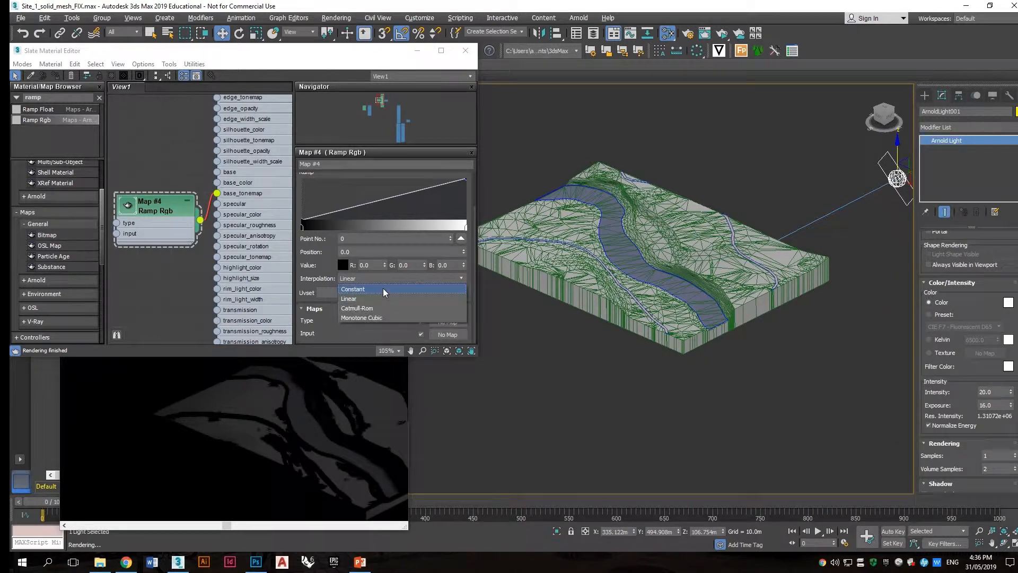
{"action": "left_click", "coordinate": [383, 288]}
Step: Add a white point to the ramp and slide it to about position 0.798
{"action": "left_click", "coordinate": [408, 227]}
{"action": "double_click", "coordinate": [408, 227]}
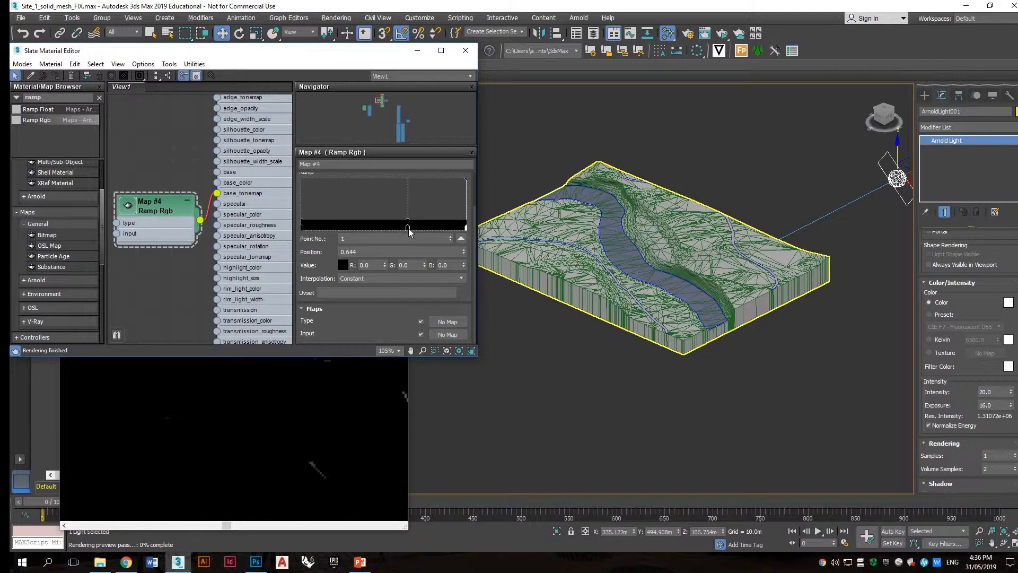
{"action": "left_click_drag", "start_coordinate": [316, 128], "coordinate": [316, 151]}
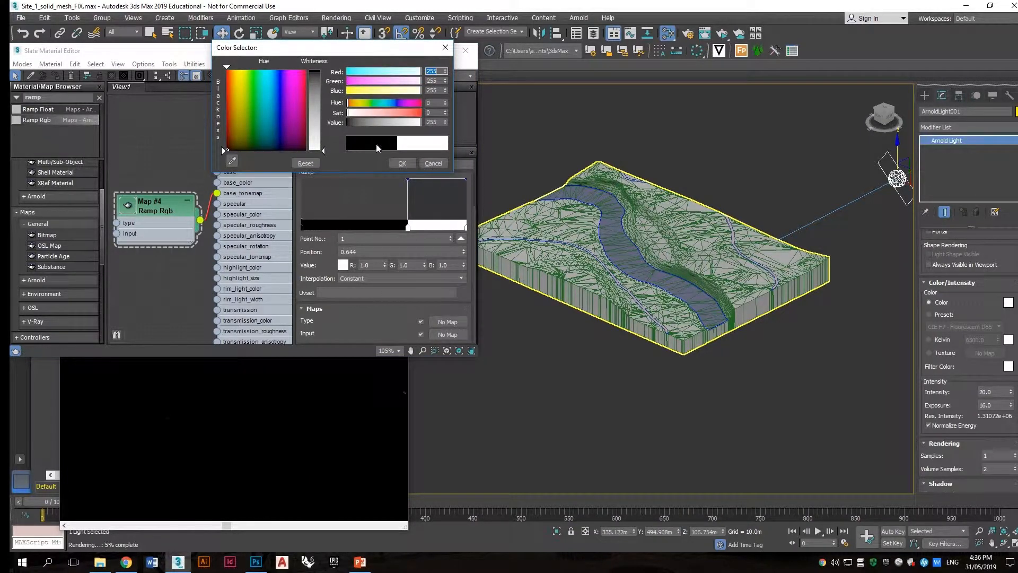
{"action": "left_click", "coordinate": [400, 164]}
{"action": "left_click_drag", "start_coordinate": [407, 229], "coordinate": [359, 228]}
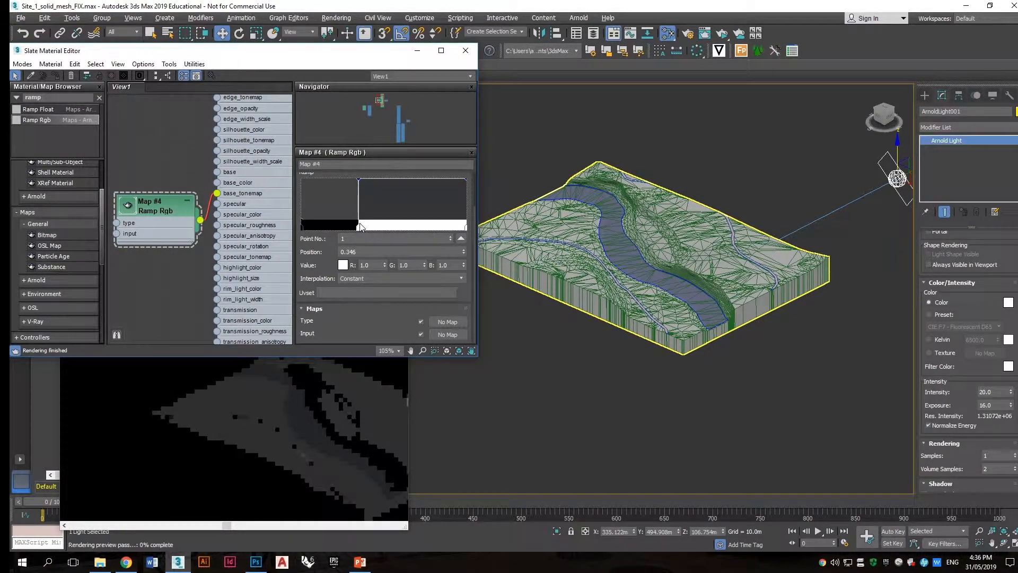
{"action": "left_click_drag", "start_coordinate": [358, 227], "coordinate": [434, 227]}
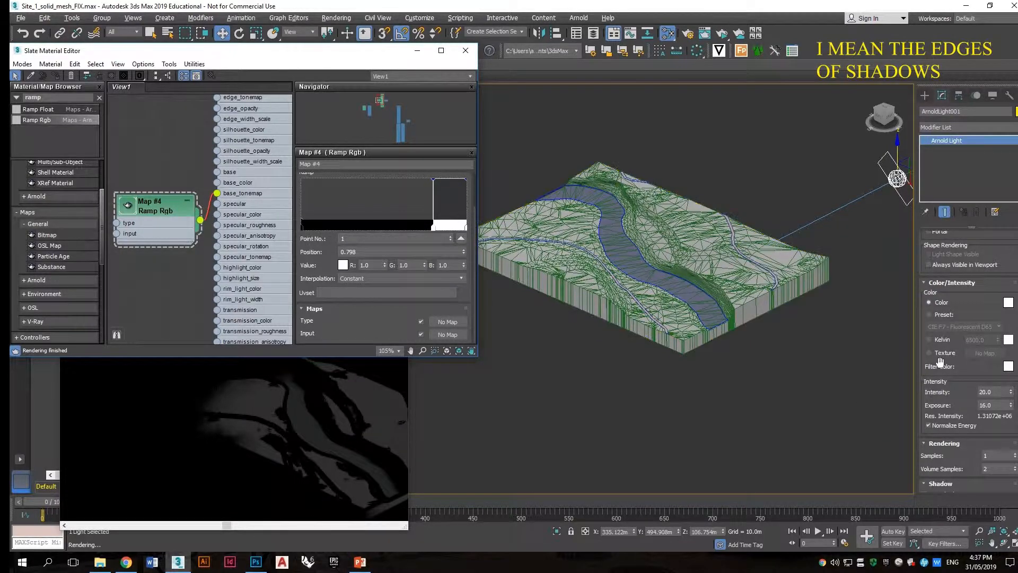
Step: Set the light's Intensity to 40
{"action": "left_click_drag", "start_coordinate": [995, 392], "coordinate": [945, 392]}
{"action": "type", "text": "40"}
{"action": "key", "text": "Return"}
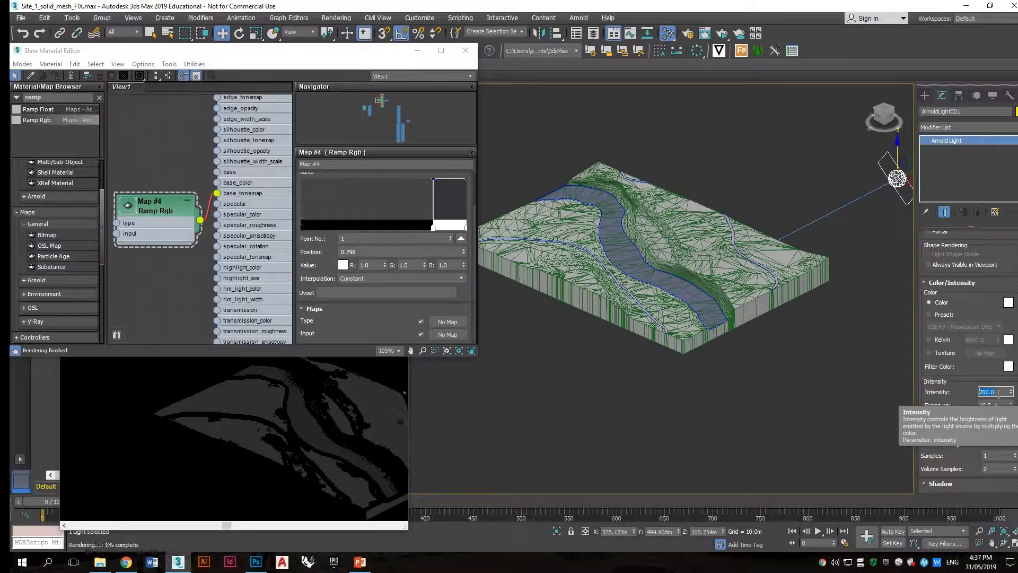
{"action": "key", "text": "Return"}
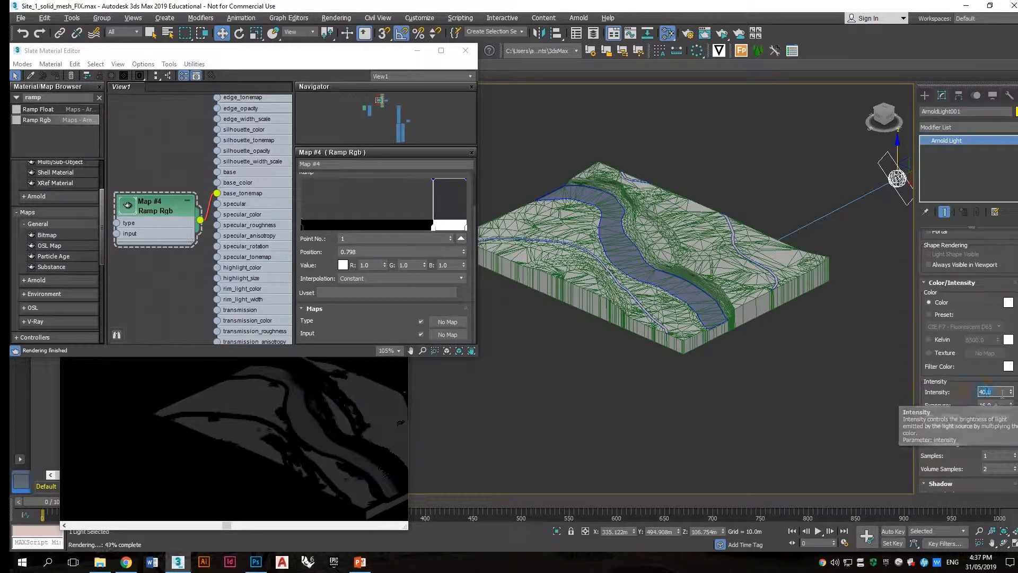
Step: Raise the environment's physical camera exposure value to 9 EV from the Arnold render setup
{"action": "left_click", "coordinate": [687, 32]}
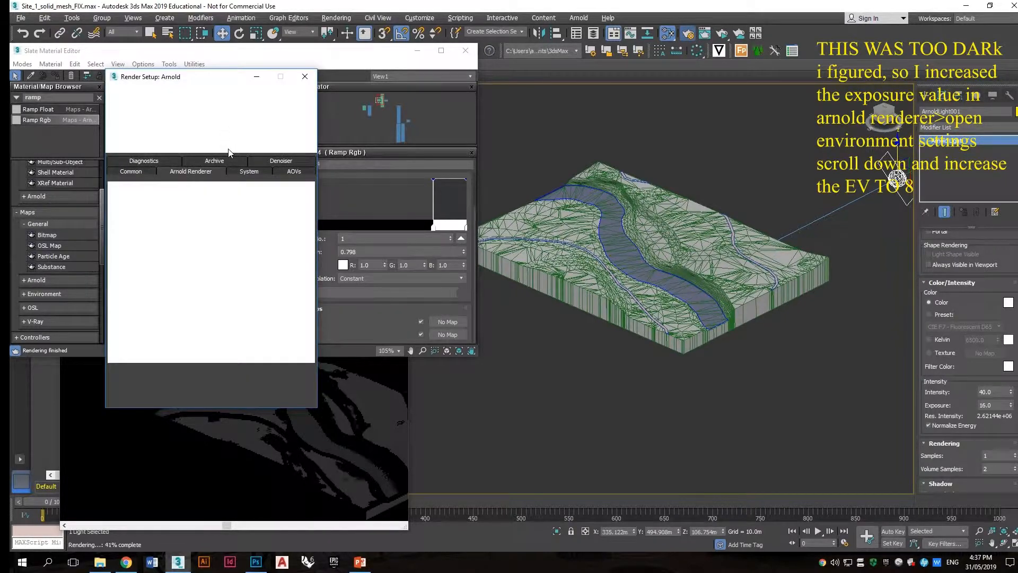
{"action": "scroll", "coordinate": [141, 268], "scroll_direction": "down", "scroll_amount": 8}
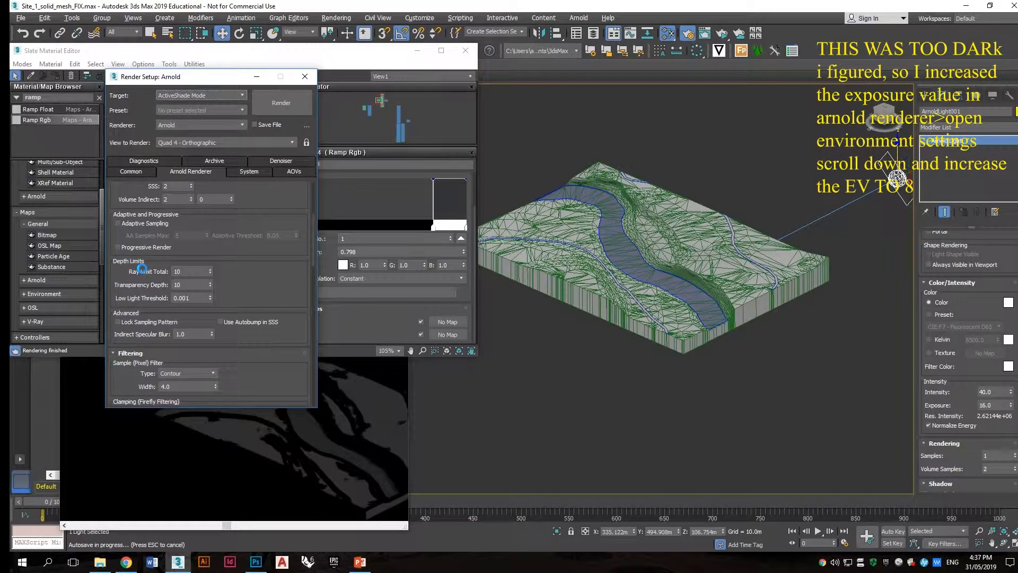
{"action": "scroll", "coordinate": [141, 268], "scroll_direction": "down", "scroll_amount": 3}
{"action": "scroll", "coordinate": [135, 252], "scroll_direction": "down", "scroll_amount": 6}
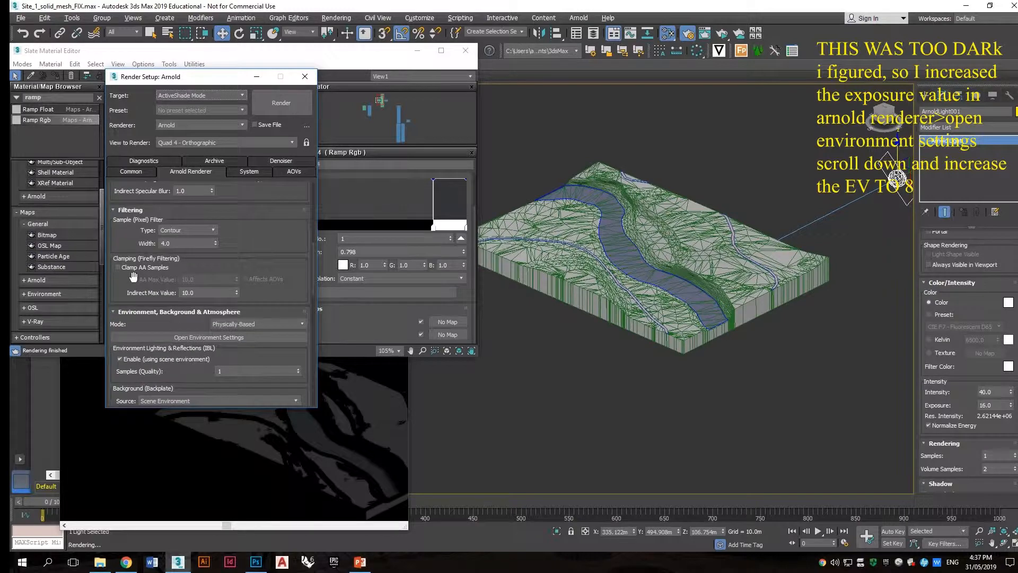
{"action": "scroll", "coordinate": [133, 276], "scroll_direction": "down", "scroll_amount": 1}
{"action": "left_click", "coordinate": [160, 320]}
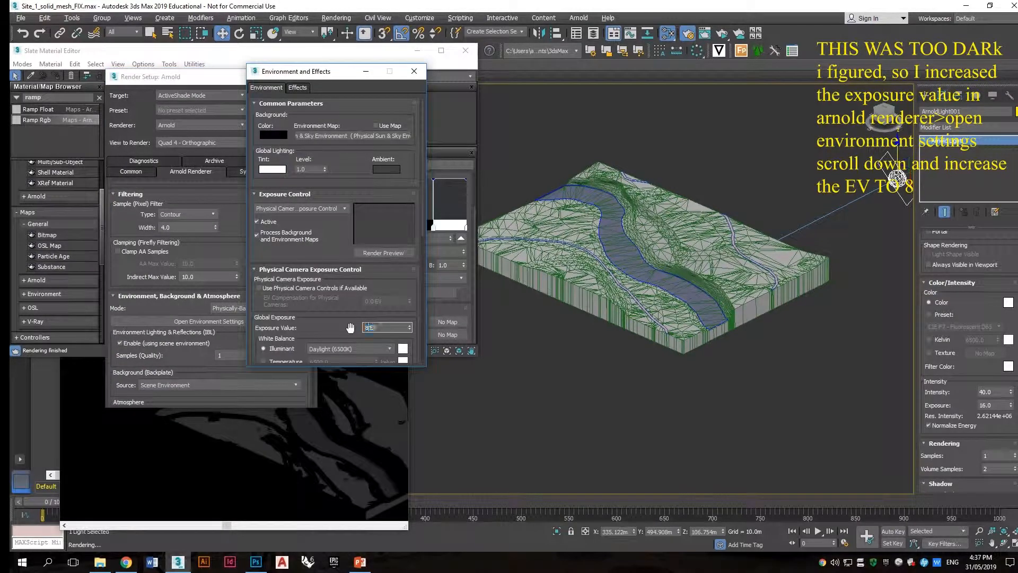
{"action": "key", "text": "Return"}
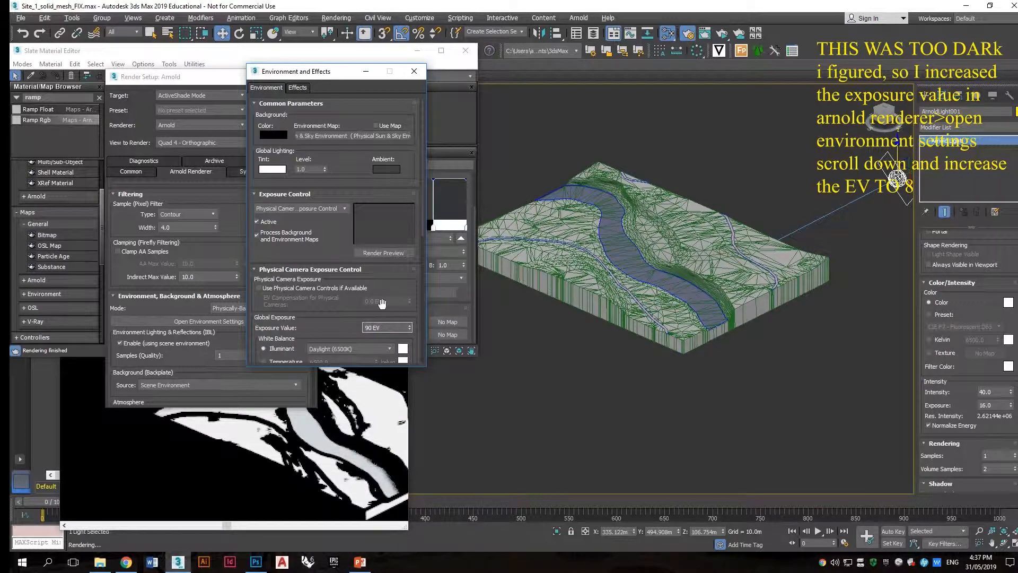
{"action": "type", "text": "9"}
{"action": "key", "text": "Return"}
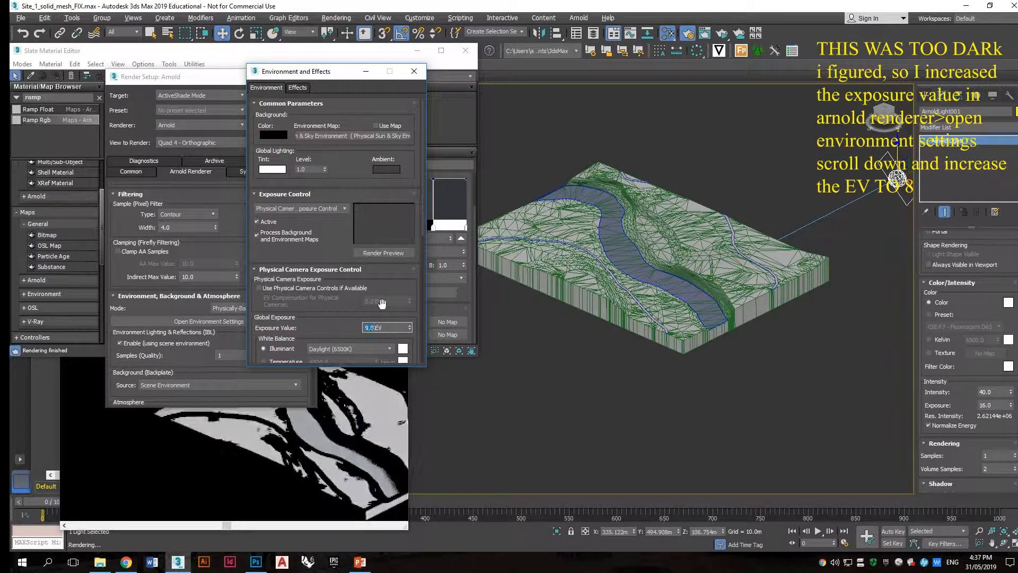
{"action": "left_click", "coordinate": [414, 71]}
{"action": "left_click", "coordinate": [307, 75]}
Step: Slide the ramp's white point to about position 0.343 and colour the first ramp point red
{"action": "left_click", "coordinate": [430, 225]}
{"action": "left_click_drag", "start_coordinate": [433, 229], "coordinate": [358, 225]}
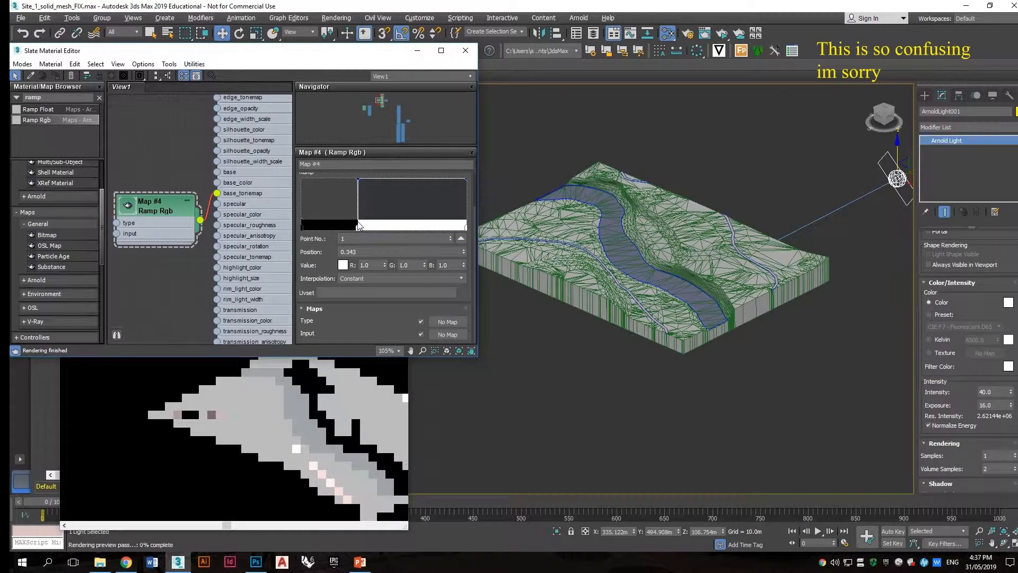
{"action": "left_click", "coordinate": [342, 265]}
{"action": "left_click_drag", "start_coordinate": [285, 95], "coordinate": [307, 69]}
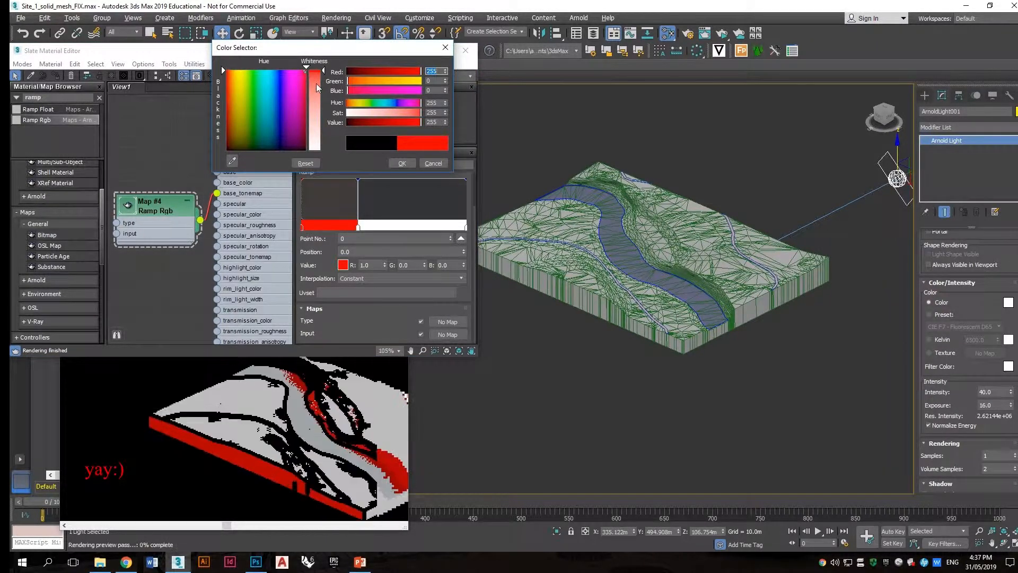
{"action": "left_click", "coordinate": [402, 163]}
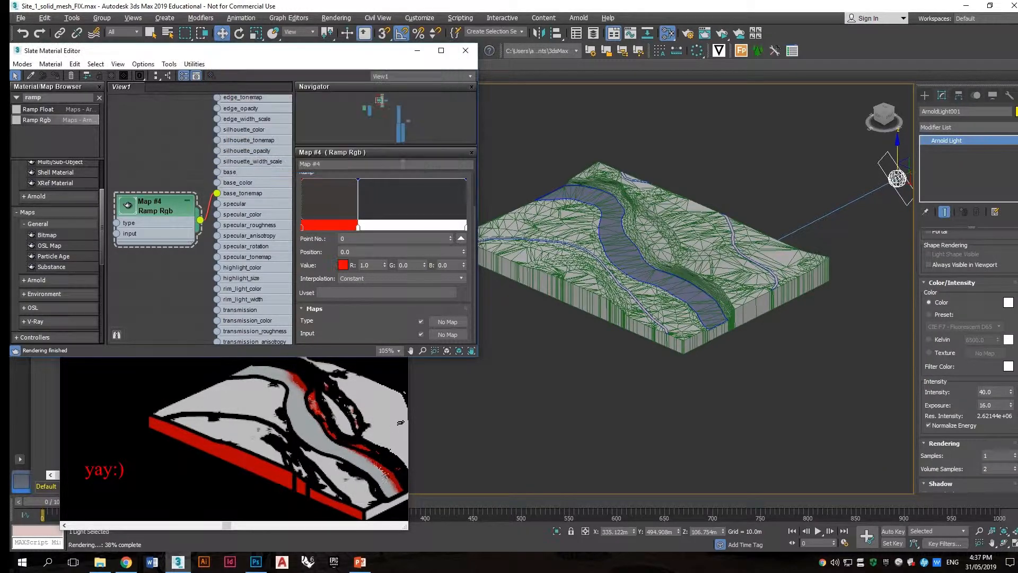
Step: Recolour the ramp's end point at position 1.0 to green
{"action": "double_click", "coordinate": [466, 227]}
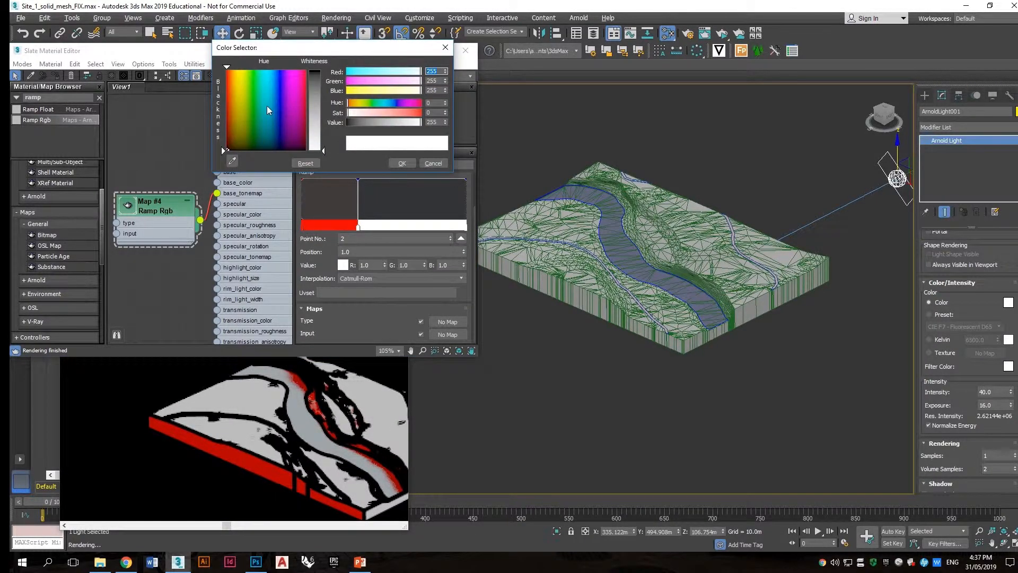
{"action": "left_click_drag", "start_coordinate": [307, 84], "coordinate": [314, 69]}
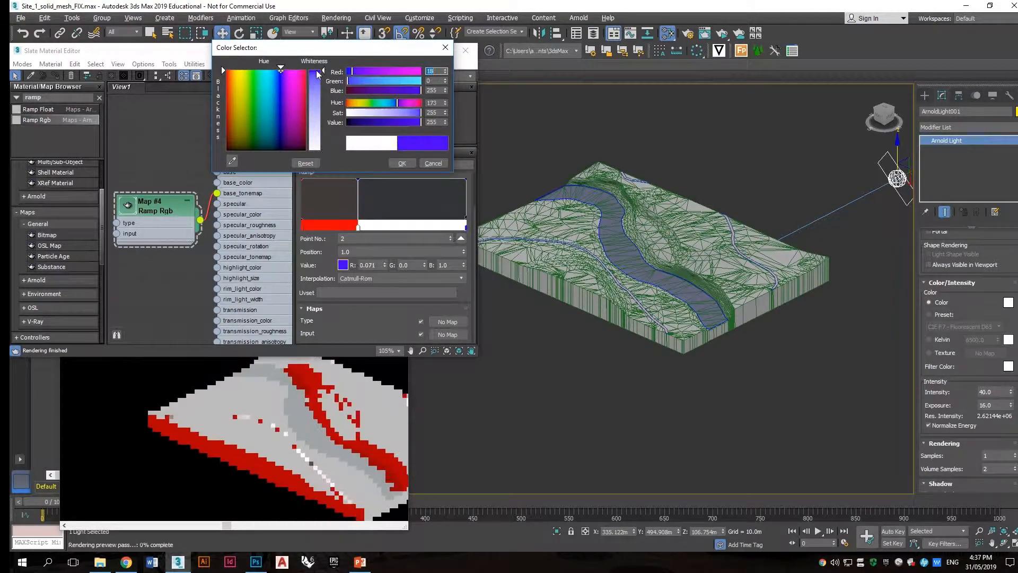
{"action": "mouse_move", "coordinate": [274, 93]}
{"action": "left_mouse_down"}
{"action": "mouse_move", "coordinate": [288, 82]}
{"action": "mouse_move", "coordinate": [248, 99]}
{"action": "left_mouse_up"}
{"action": "left_click", "coordinate": [401, 163]}
Step: Set the ramp's middle point at position 0.343 to a light blue
{"action": "middle_click_drag", "start_coordinate": [592, 244], "coordinate": [627, 231], "text": "alt"}
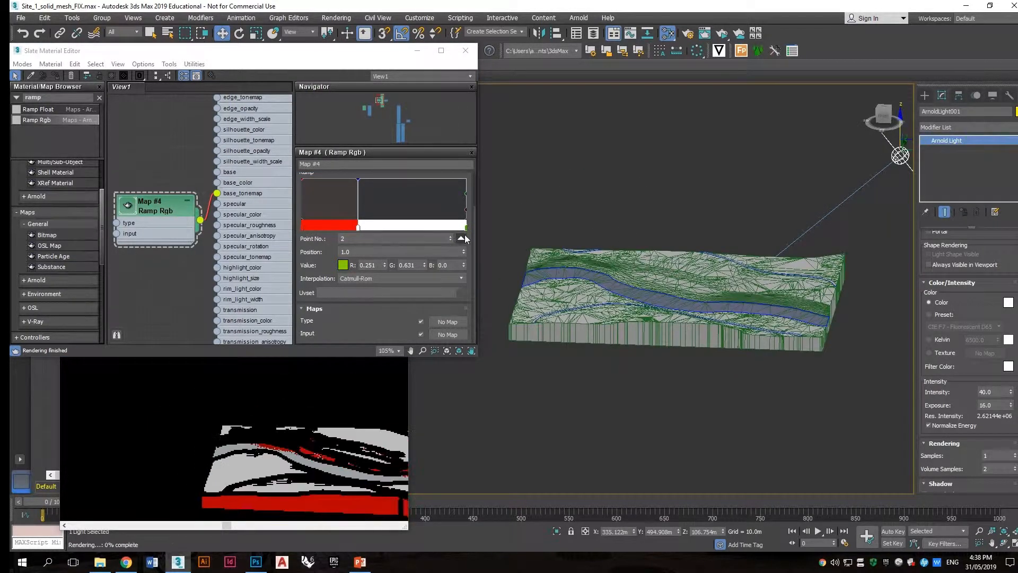
{"action": "double_click", "coordinate": [358, 228]}
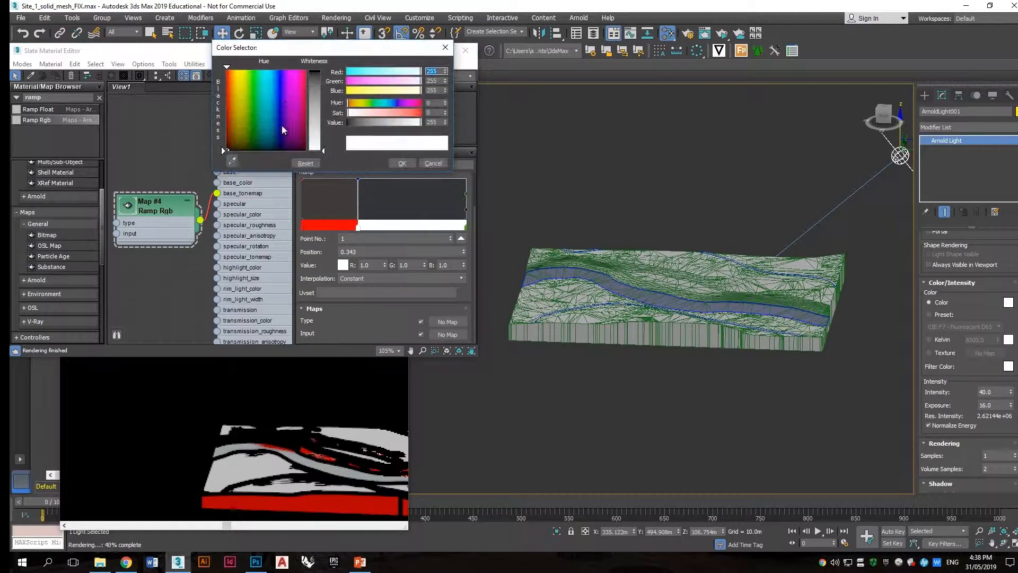
{"action": "mouse_move", "coordinate": [258, 69]}
{"action": "left_mouse_down"}
{"action": "mouse_move", "coordinate": [320, 79]}
{"action": "mouse_move", "coordinate": [319, 70]}
{"action": "mouse_move", "coordinate": [322, 103]}
{"action": "left_mouse_up"}
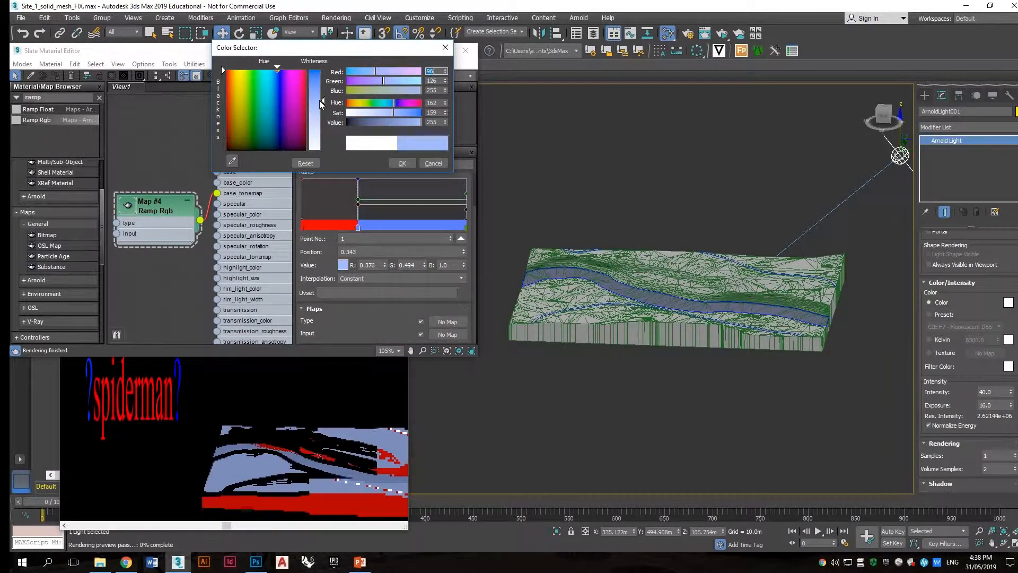
{"action": "left_click", "coordinate": [402, 162]}
Step: Inspect the terrain and the ActiveShade render from several viewpoints
{"action": "left_click", "coordinate": [594, 307]}
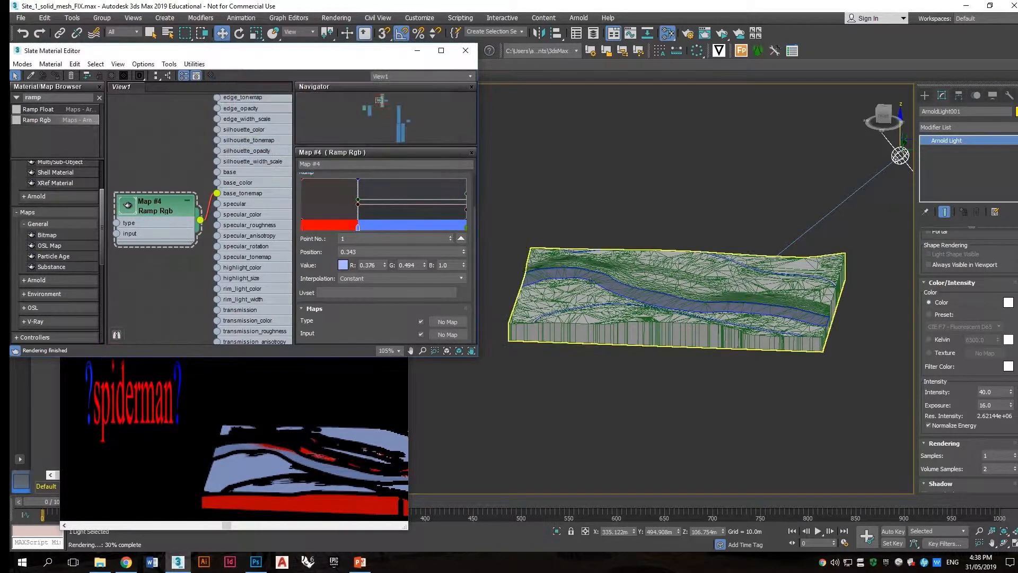
{"action": "middle_click_drag", "start_coordinate": [594, 307], "coordinate": [600, 251], "text": "alt"}
{"action": "scroll", "coordinate": [601, 251], "scroll_direction": "up", "scroll_amount": 3}
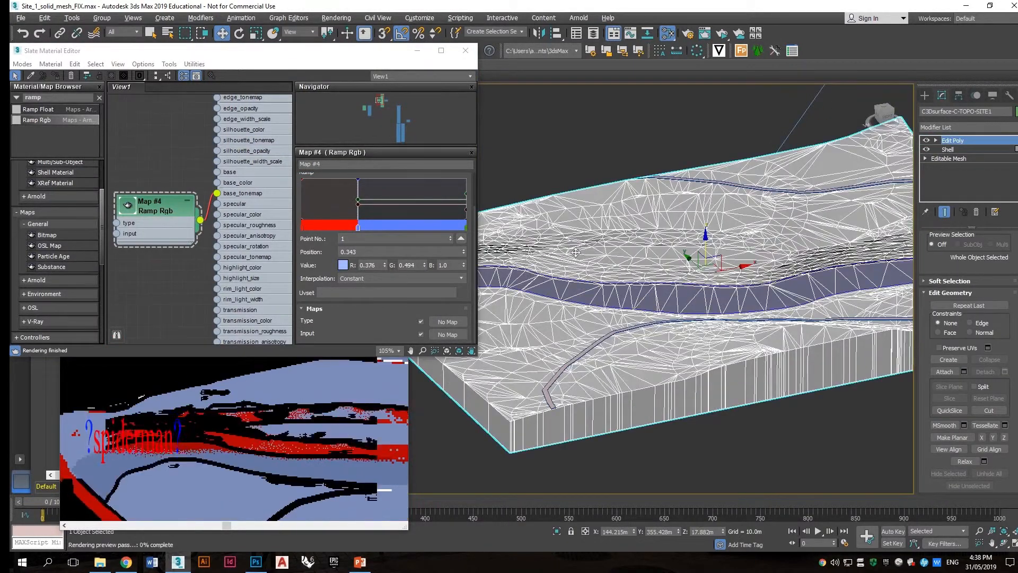
{"action": "middle_click_drag", "start_coordinate": [661, 127], "coordinate": [638, 154]}
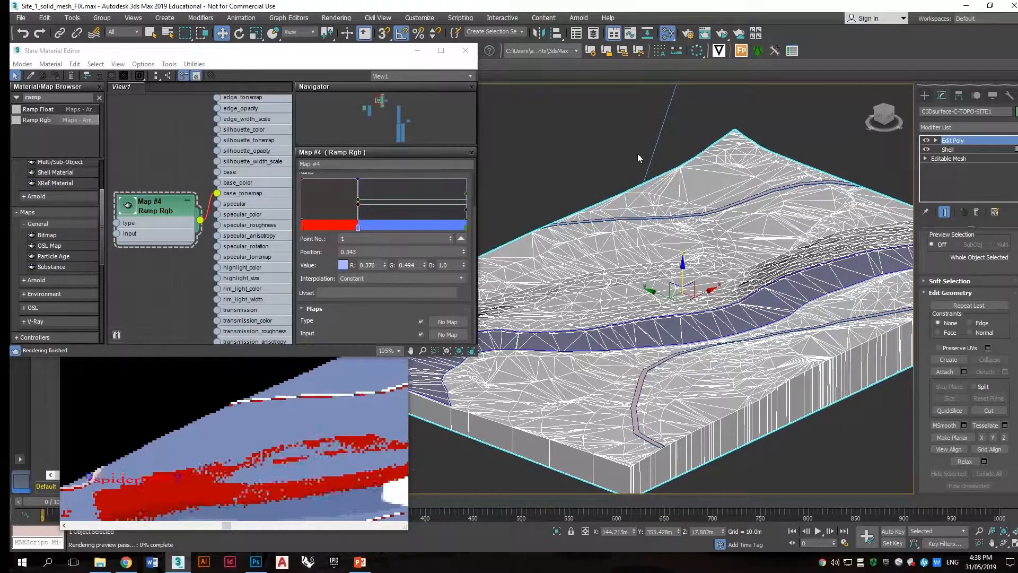
{"action": "scroll", "coordinate": [682, 157], "scroll_direction": "down", "scroll_amount": 3}
{"action": "left_click", "coordinate": [258, 396]}
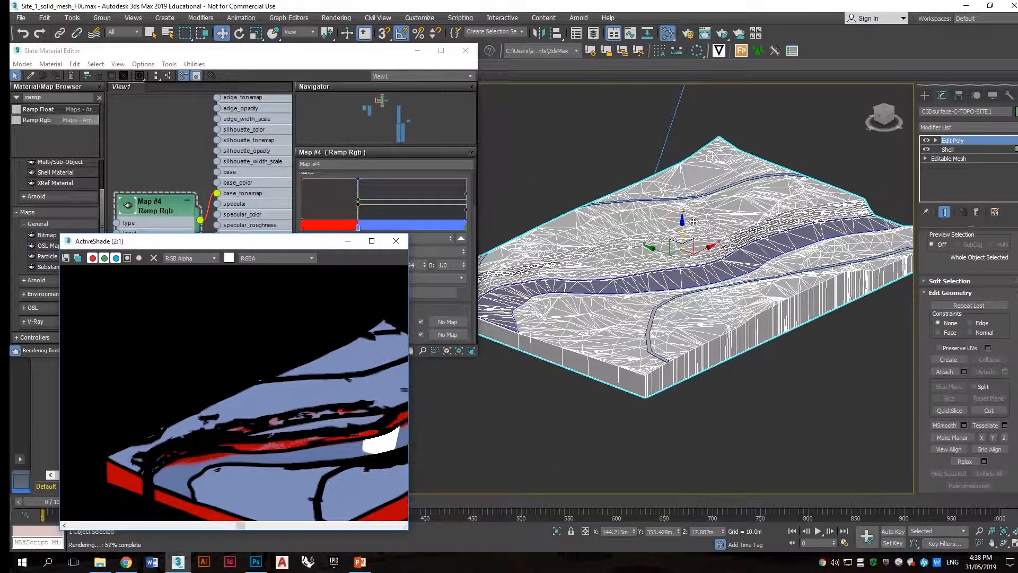
{"action": "scroll", "coordinate": [679, 220], "scroll_direction": "down", "scroll_amount": 4}
{"action": "middle_click_drag", "start_coordinate": [680, 220], "coordinate": [646, 166], "text": "alt"}
{"action": "left_click", "coordinate": [643, 162]}
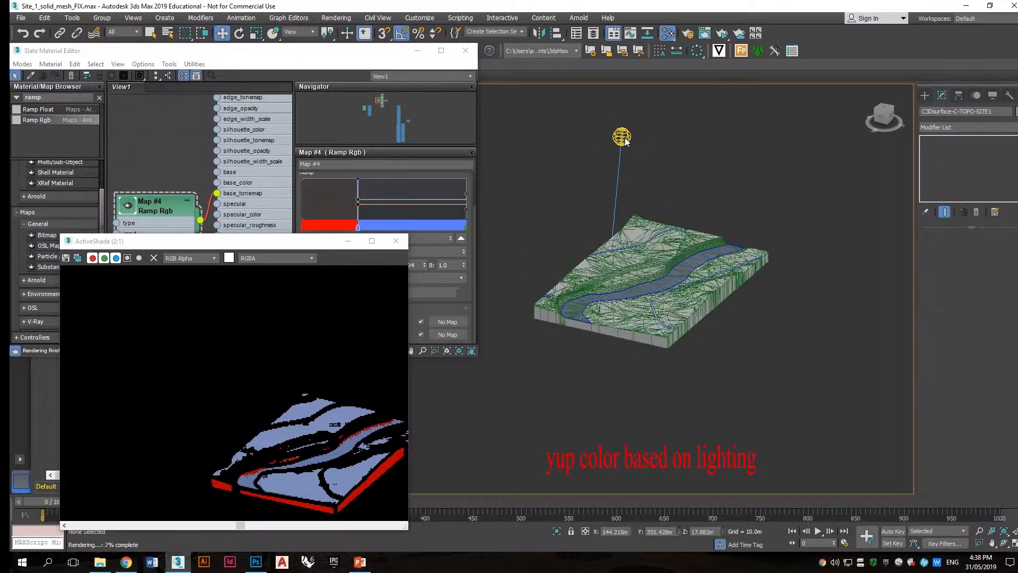
Step: Move the quad Arnold light around above the terrain to vary the lit colours
{"action": "left_click", "coordinate": [623, 137]}
{"action": "left_click_drag", "start_coordinate": [626, 104], "coordinate": [682, 211]}
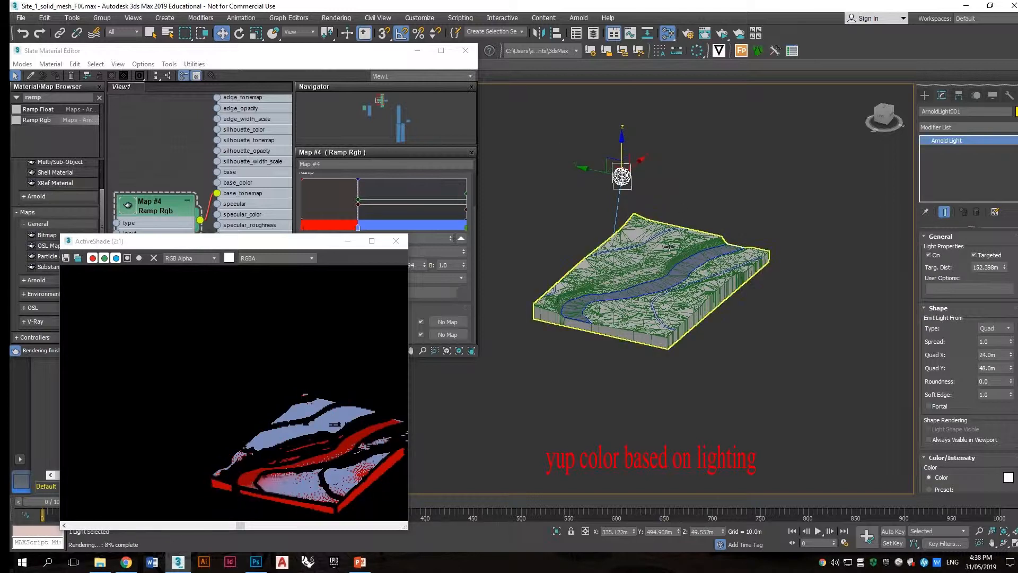
{"action": "left_click_drag", "start_coordinate": [597, 173], "coordinate": [703, 207]}
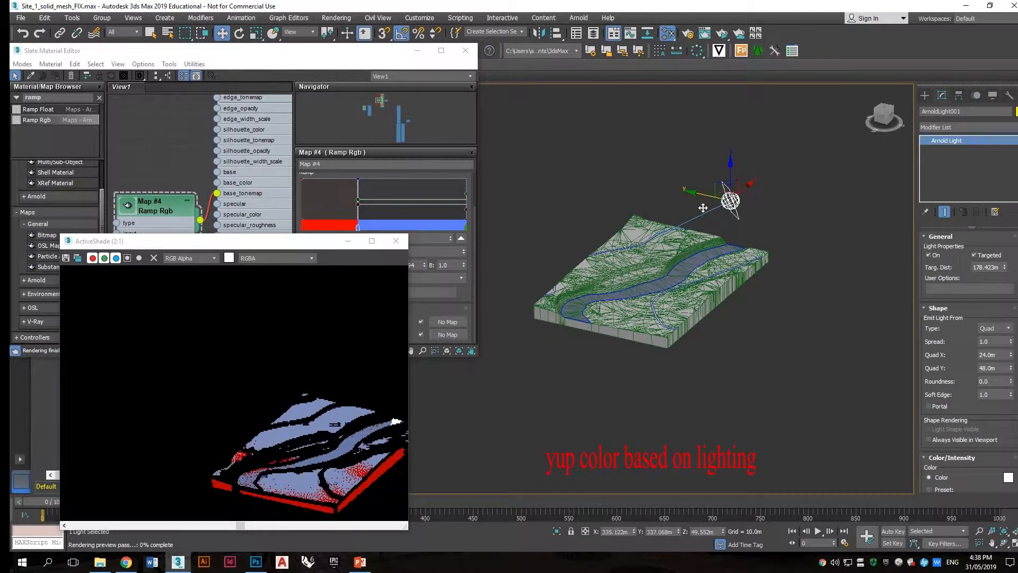
{"action": "left_click_drag", "start_coordinate": [727, 169], "coordinate": [597, 183]}
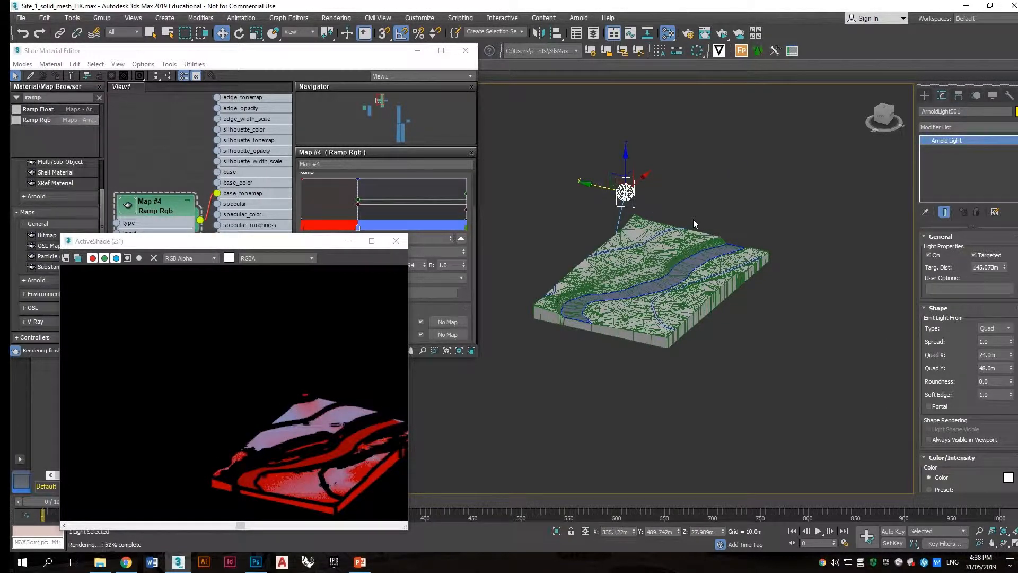
Step: Examine the terrain and the ActiveShade render from closer viewpoints
{"action": "left_click", "coordinate": [327, 94]}
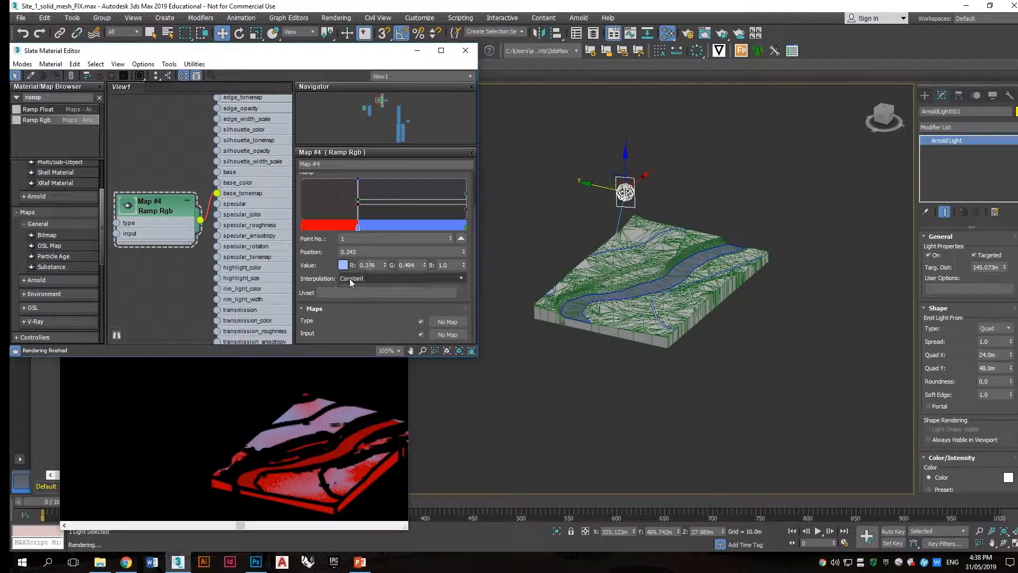
{"action": "scroll", "coordinate": [636, 265], "scroll_direction": "up", "scroll_amount": 5}
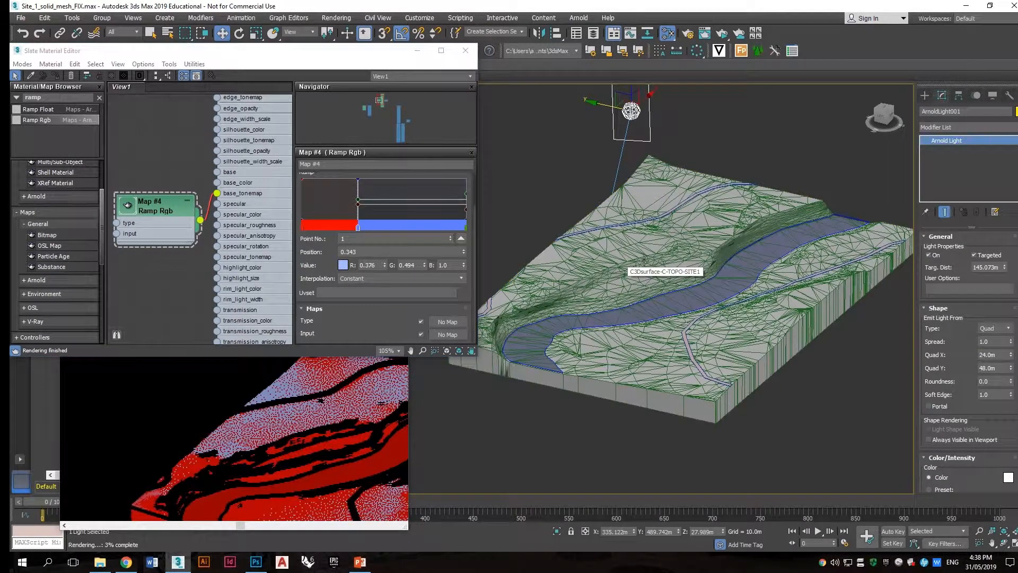
{"action": "middle_click_drag", "start_coordinate": [649, 251], "coordinate": [595, 287], "text": "alt"}
{"action": "left_click", "coordinate": [594, 287]}
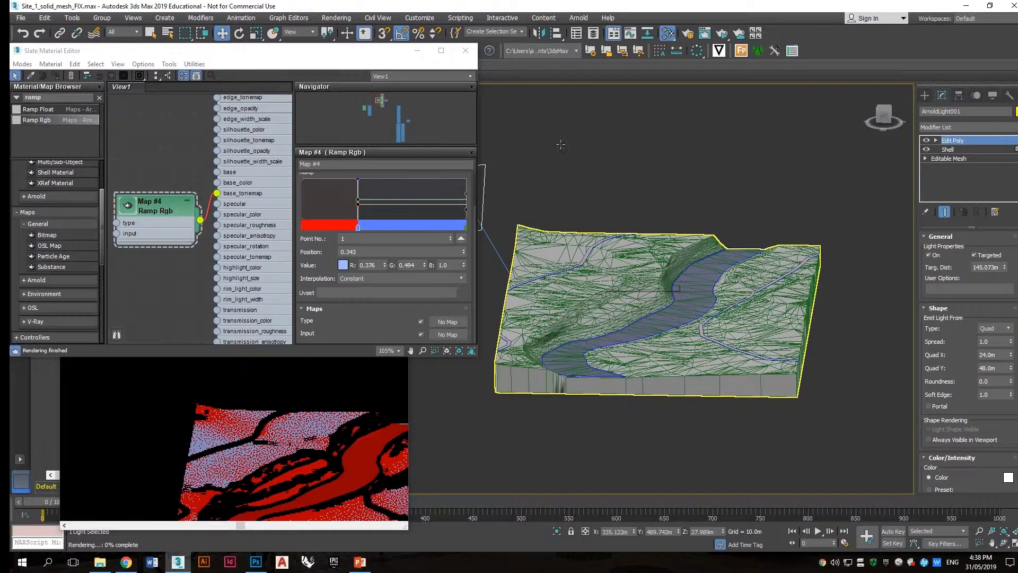
{"action": "scroll", "coordinate": [561, 144], "scroll_direction": "up", "scroll_amount": 5}
{"action": "scroll", "coordinate": [631, 260], "scroll_direction": "down", "scroll_amount": 6}
{"action": "middle_click_drag", "start_coordinate": [623, 257], "coordinate": [669, 195], "text": "alt"}
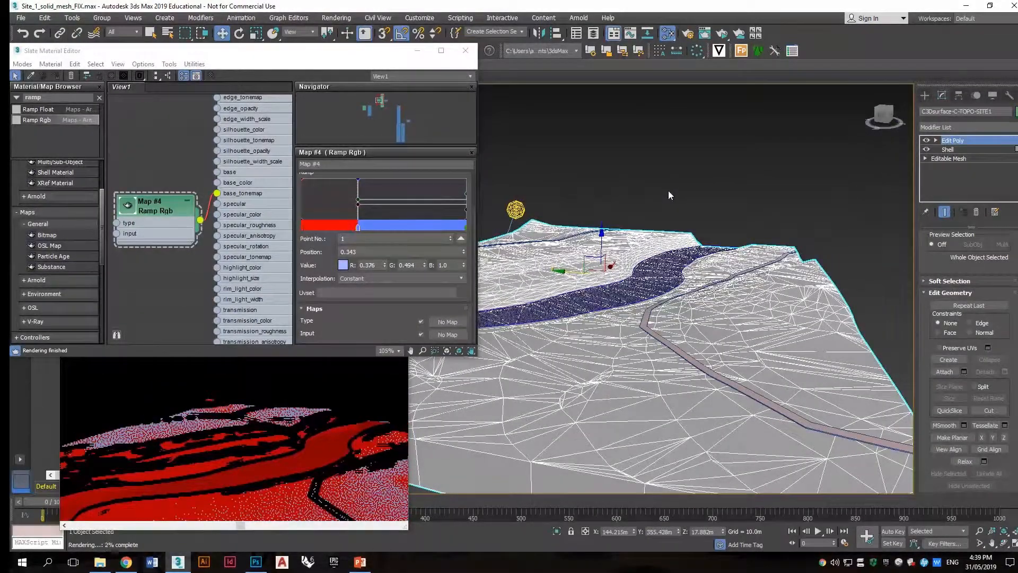
{"action": "left_click", "coordinate": [668, 191]}
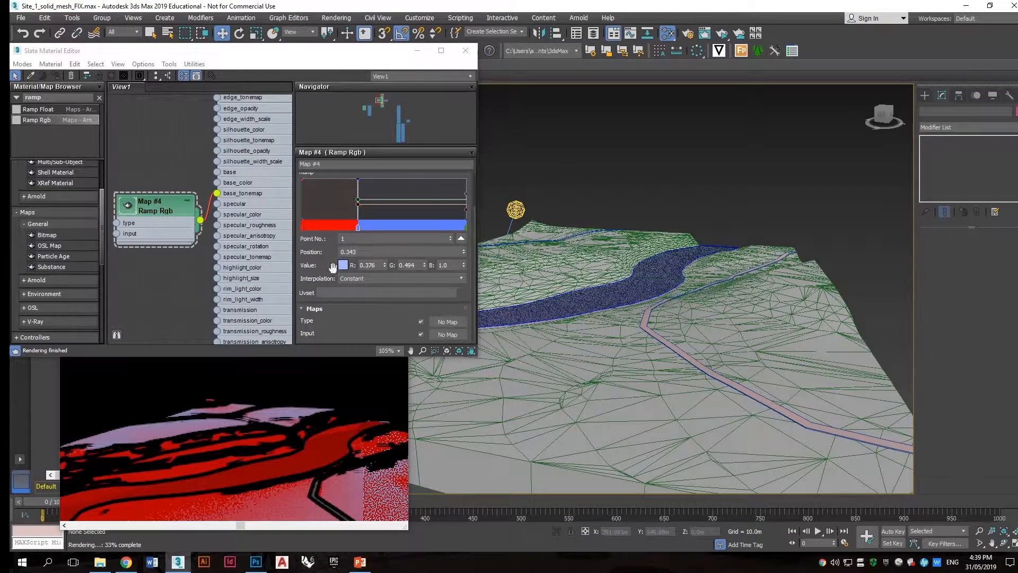
Step: Open the Toon material's parameters and set its Edge Width Scale to 0.5
{"action": "scroll", "coordinate": [224, 253], "scroll_direction": "down", "scroll_amount": 4}
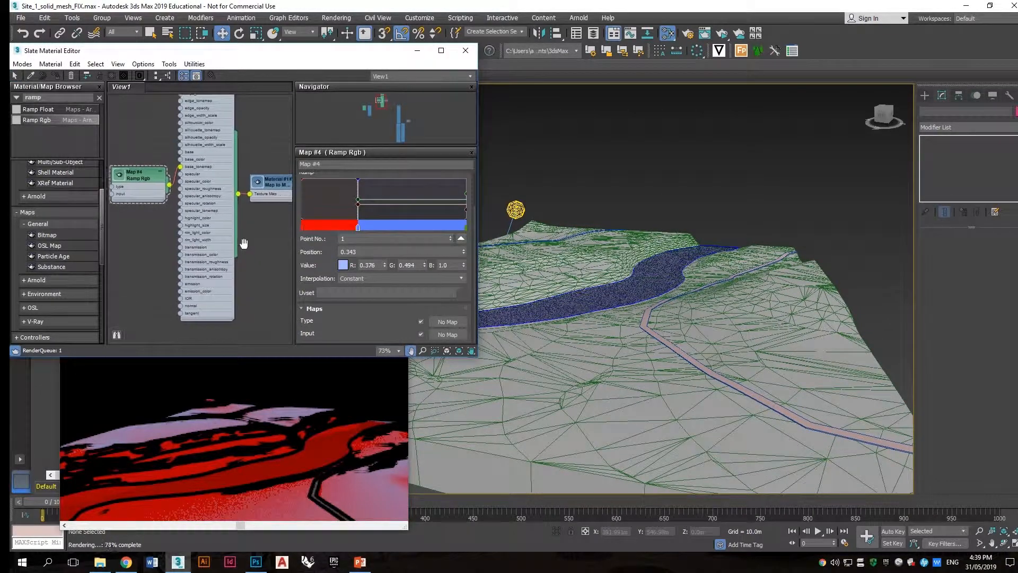
{"action": "middle_click_drag", "start_coordinate": [243, 244], "coordinate": [232, 219]}
{"action": "scroll", "coordinate": [259, 274], "scroll_direction": "down", "scroll_amount": 3}
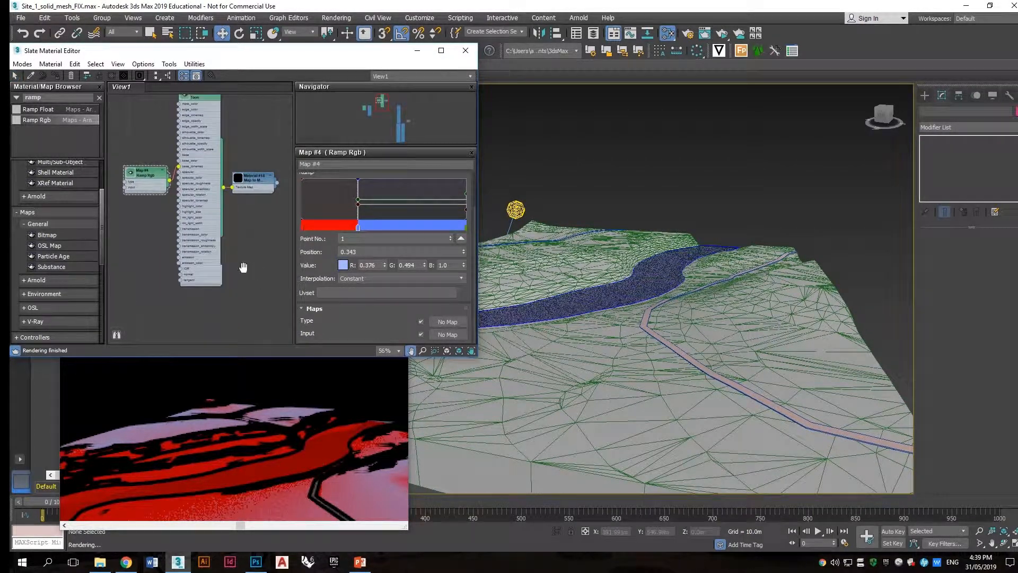
{"action": "middle_click_drag", "start_coordinate": [244, 227], "coordinate": [266, 260]}
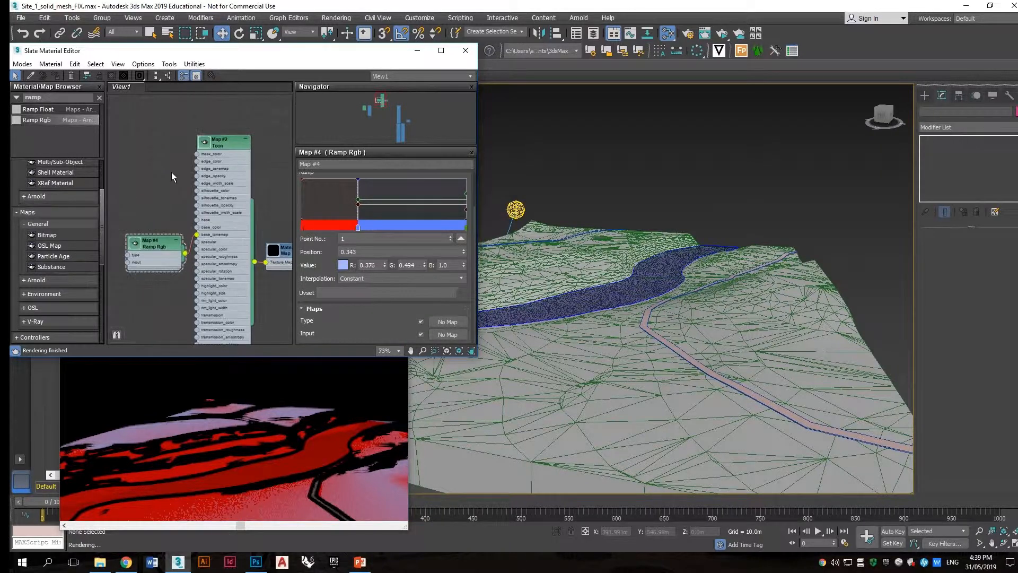
{"action": "scroll", "coordinate": [200, 180], "scroll_direction": "up", "scroll_amount": 5}
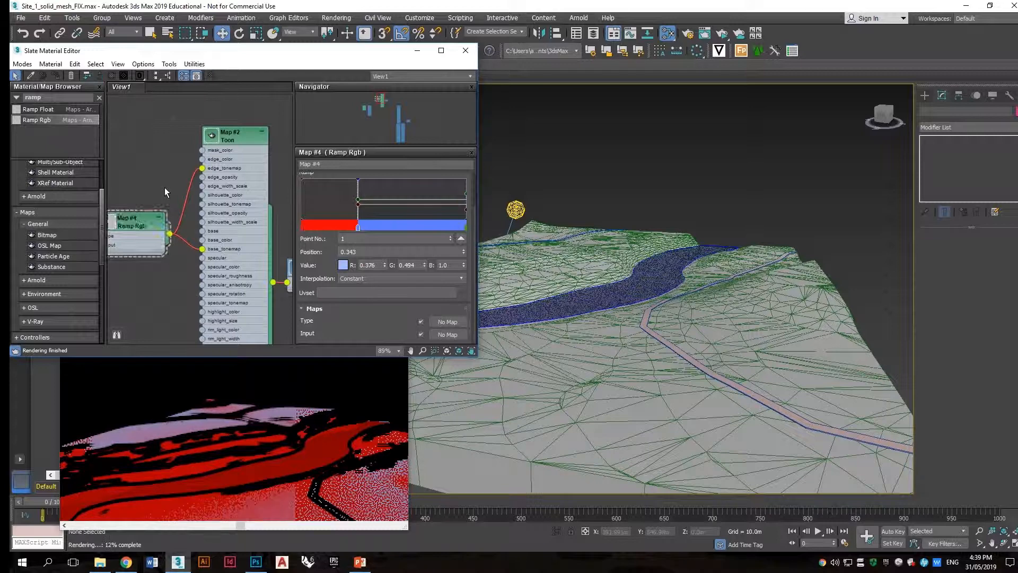
{"action": "left_click_drag", "start_coordinate": [214, 214], "coordinate": [221, 186]}
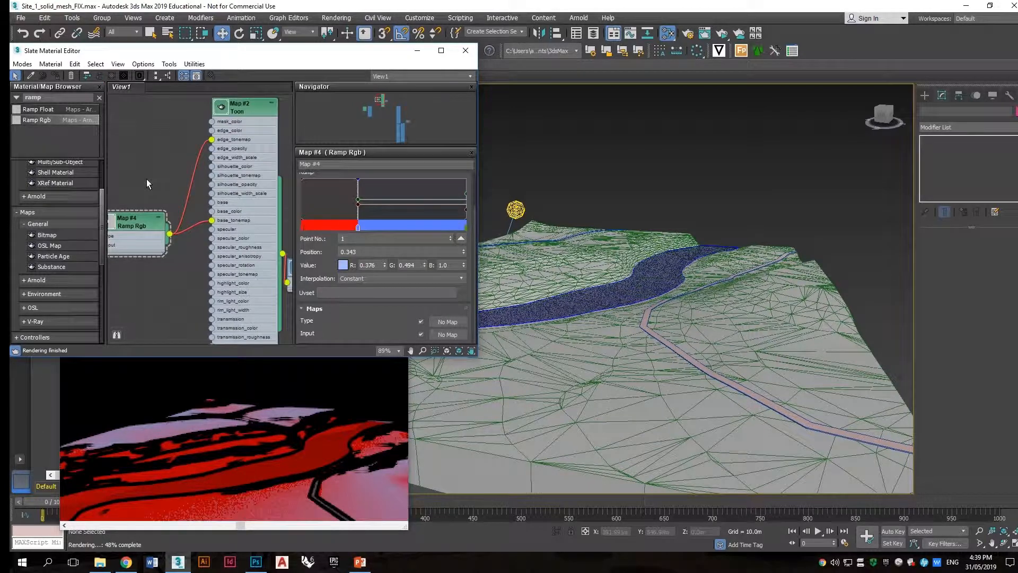
{"action": "left_click", "coordinate": [180, 177]}
{"action": "double_click", "coordinate": [241, 166]}
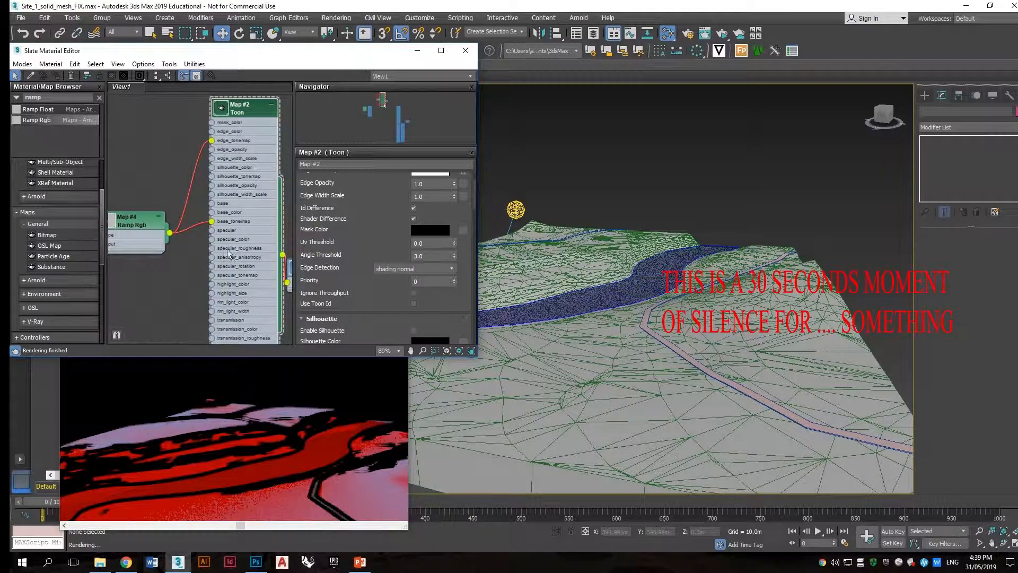
{"action": "scroll", "coordinate": [575, 240], "scroll_direction": "down", "scroll_amount": 4}
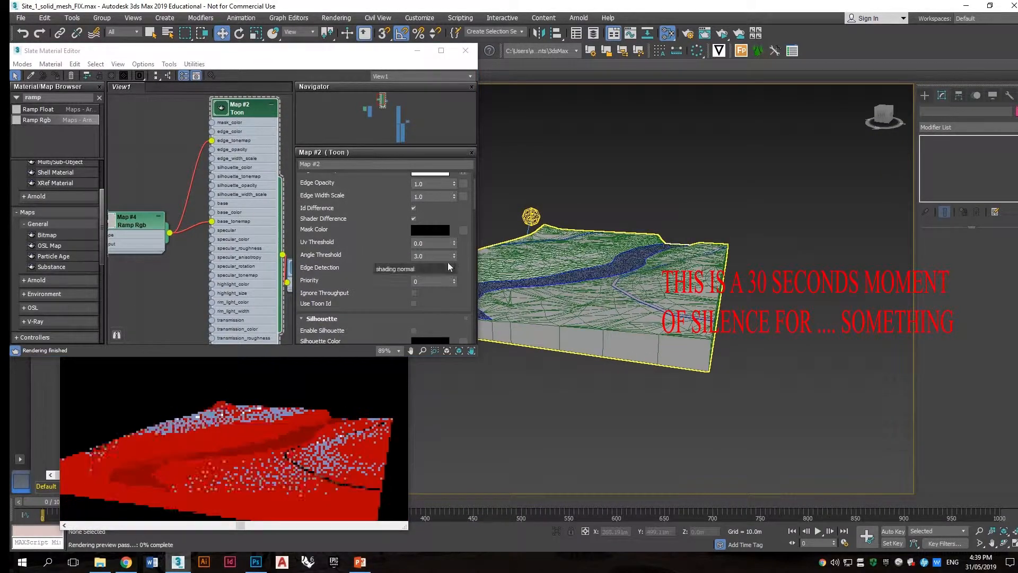
{"action": "double_click", "coordinate": [434, 197]}
{"action": "type", "text": "0.5"}
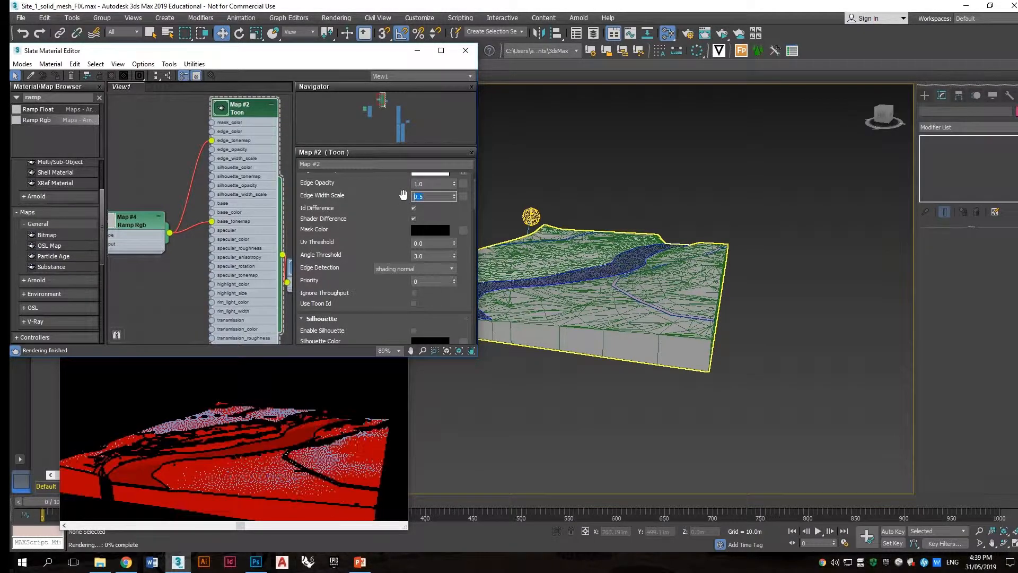
{"action": "type", "text": "0"}
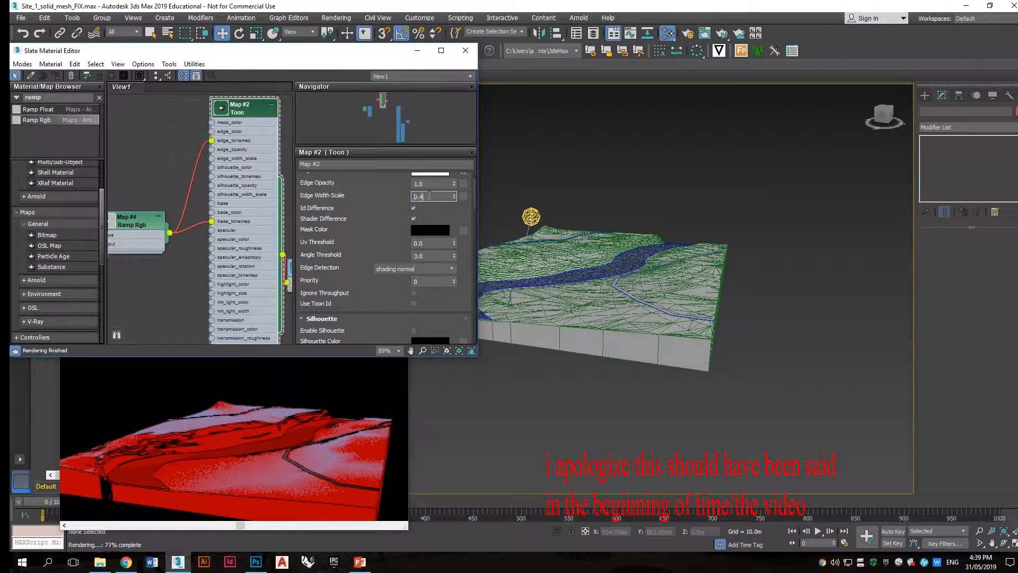
Step: Set the Toon material's Edge Width Scale to 0.4 and its Edge Detection to geometric normal
{"action": "key", "text": "Return"}
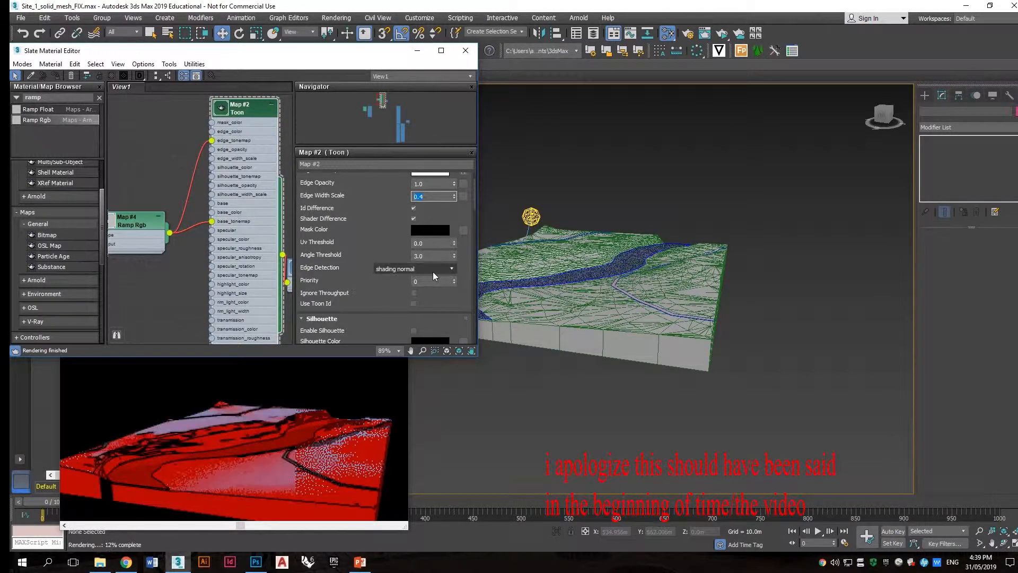
{"action": "left_click", "coordinate": [432, 269]}
{"action": "left_click", "coordinate": [403, 289]}
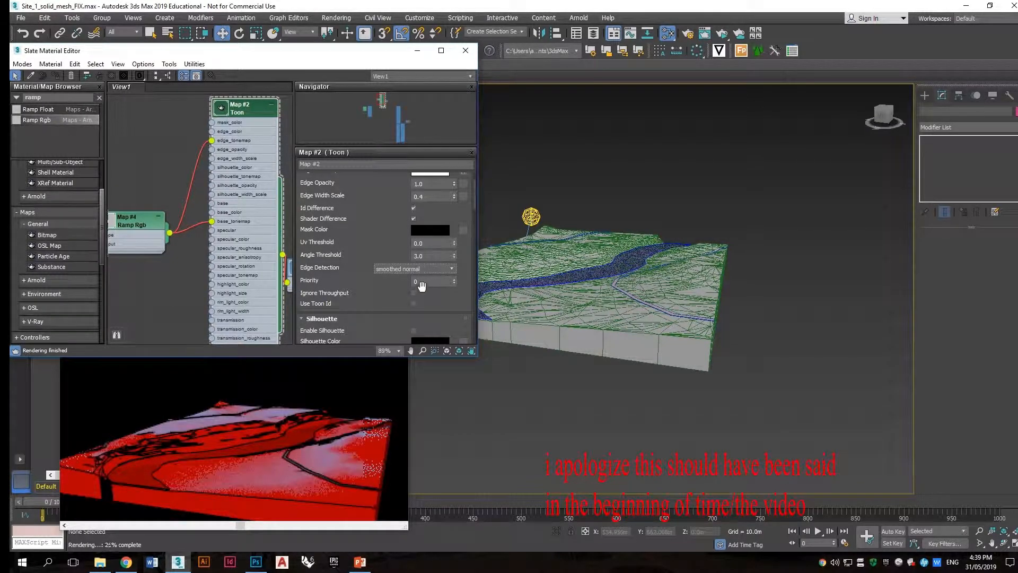
{"action": "mouse_move", "coordinate": [605, 234]}
{"action": "middle_mouse_down", "text": "alt"}
{"action": "mouse_move", "coordinate": [606, 260]}
{"action": "mouse_move", "coordinate": [631, 301]}
{"action": "mouse_move", "coordinate": [589, 297]}
{"action": "middle_mouse_up", "text": "alt"}
{"action": "left_click", "coordinate": [451, 269]}
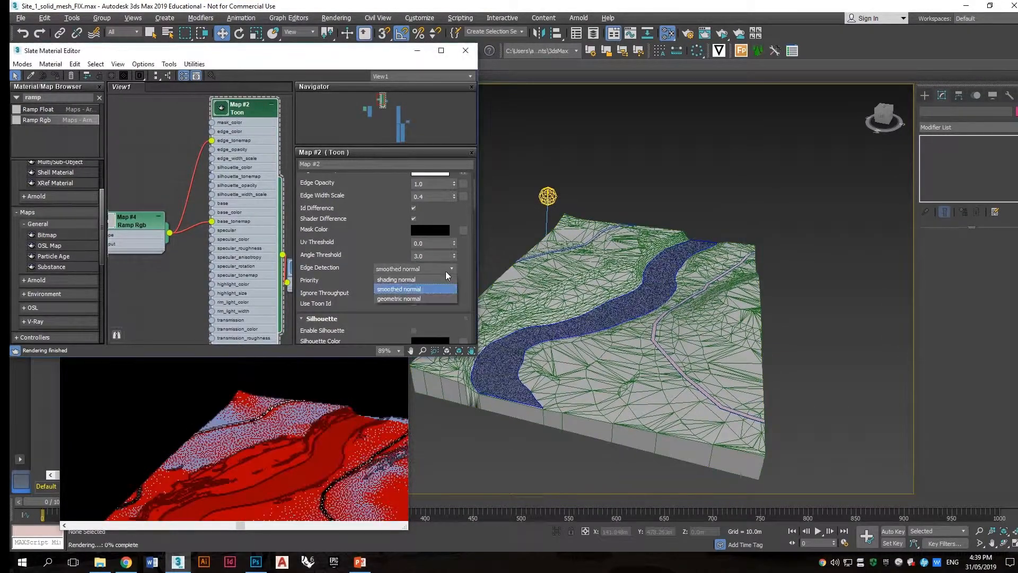
{"action": "left_click", "coordinate": [431, 298]}
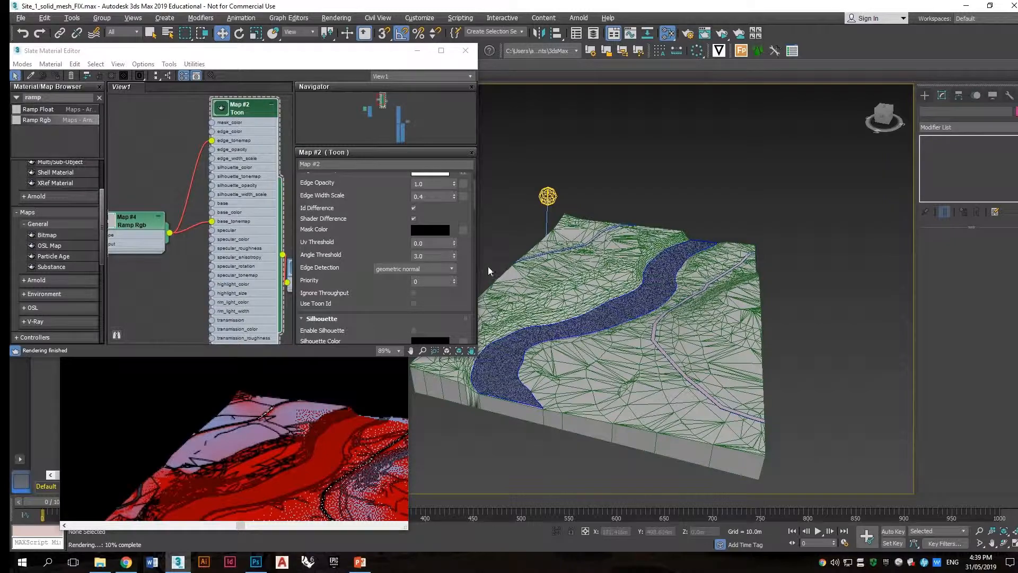
Step: Select the terrain mesh and enter its Edit Poly polygon sub-object level
{"action": "left_click", "coordinate": [514, 270]}
{"action": "scroll", "coordinate": [556, 287], "scroll_direction": "up", "scroll_amount": 3}
{"action": "middle_click_drag", "start_coordinate": [557, 287], "coordinate": [714, 284], "text": "alt"}
{"action": "scroll", "coordinate": [660, 357], "scroll_direction": "up", "scroll_amount": 3}
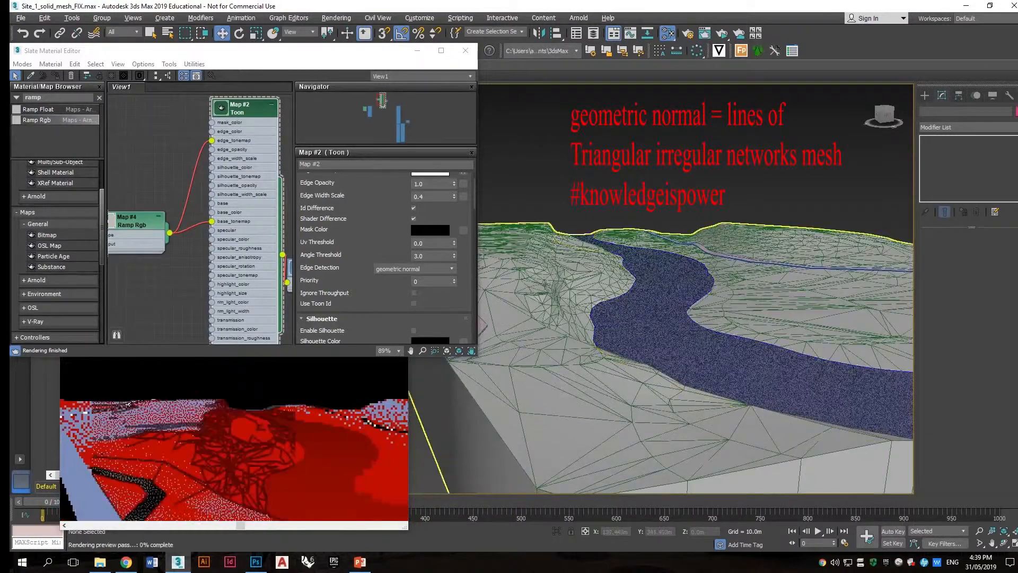
{"action": "left_click", "coordinate": [545, 285]}
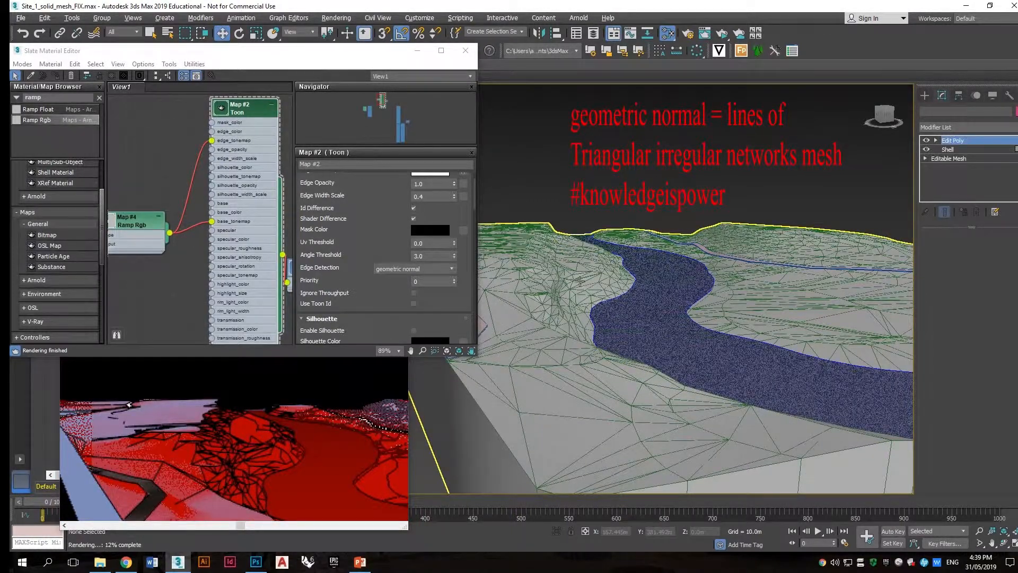
{"action": "right_click", "coordinate": [963, 141]}
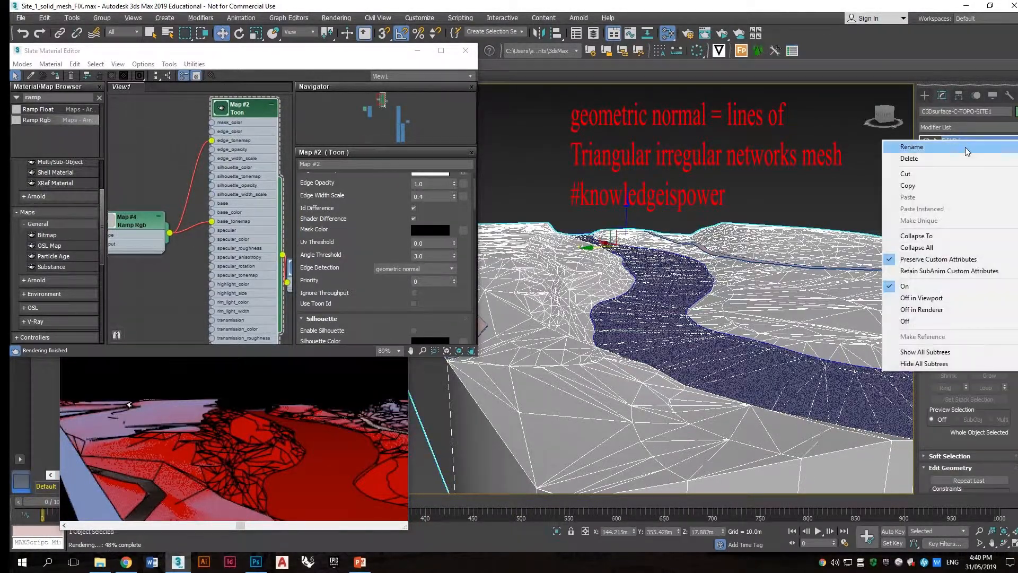
{"action": "left_click", "coordinate": [969, 137]}
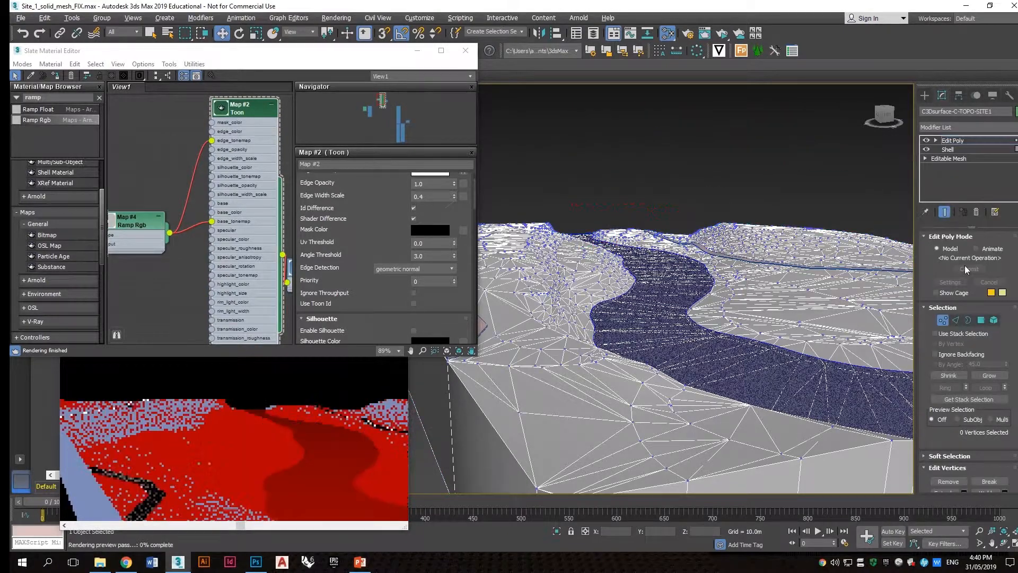
{"action": "scroll", "coordinate": [934, 273], "scroll_direction": "down", "scroll_amount": 2}
{"action": "left_click", "coordinate": [981, 256]}
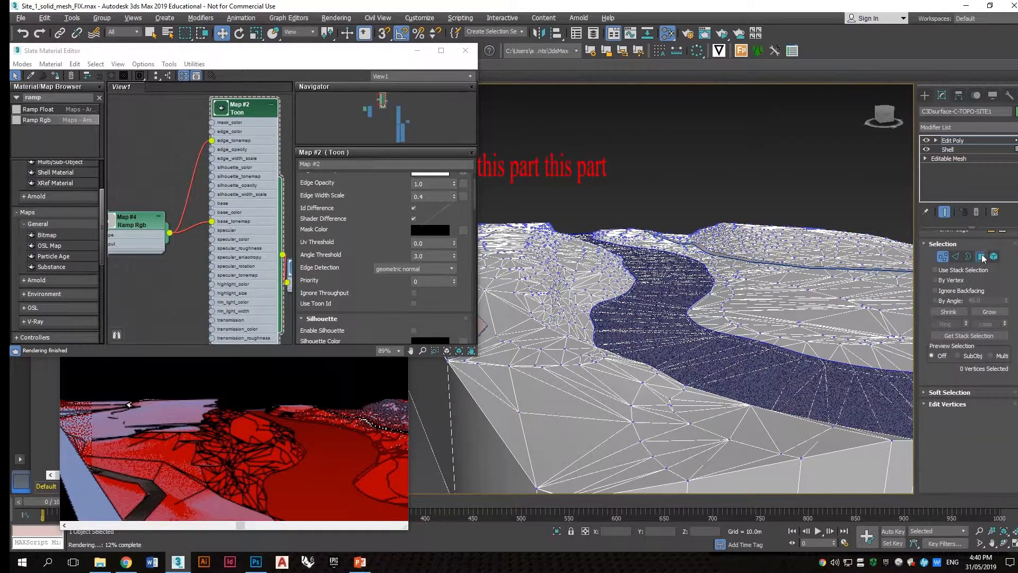
Step: Activate Push/Pull paint deformation and set the Push/Pull Value to 0.3 m
{"action": "scroll", "coordinate": [927, 315], "scroll_direction": "down", "scroll_amount": 5}
{"action": "scroll", "coordinate": [927, 315], "scroll_direction": "down", "scroll_amount": 7}
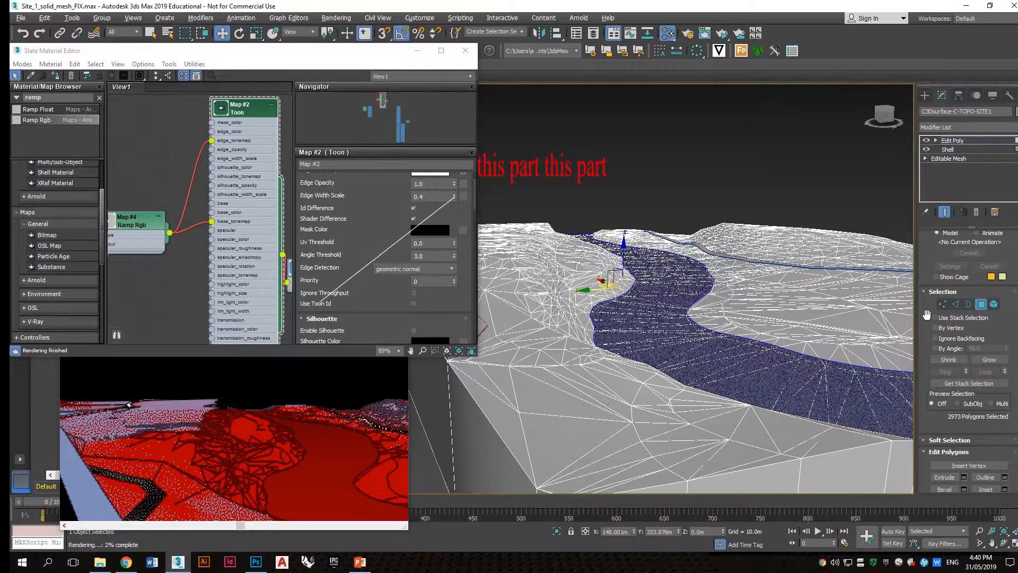
{"action": "scroll", "coordinate": [927, 314], "scroll_direction": "down", "scroll_amount": 3}
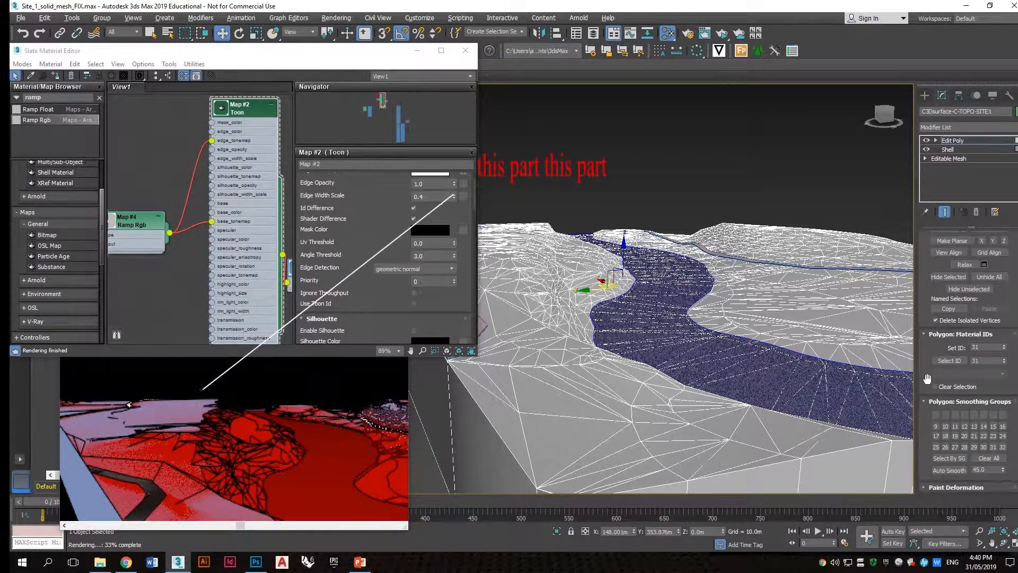
{"action": "scroll", "coordinate": [938, 454], "scroll_direction": "down", "scroll_amount": 3}
{"action": "left_click", "coordinate": [957, 352]}
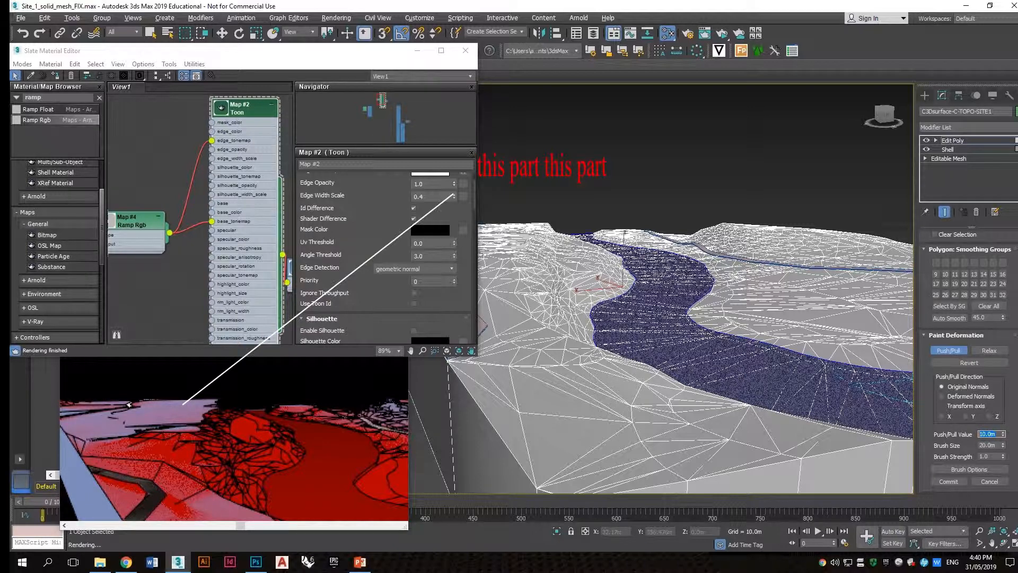
{"action": "type", "text": "1"}
{"action": "key", "text": "Tab"}
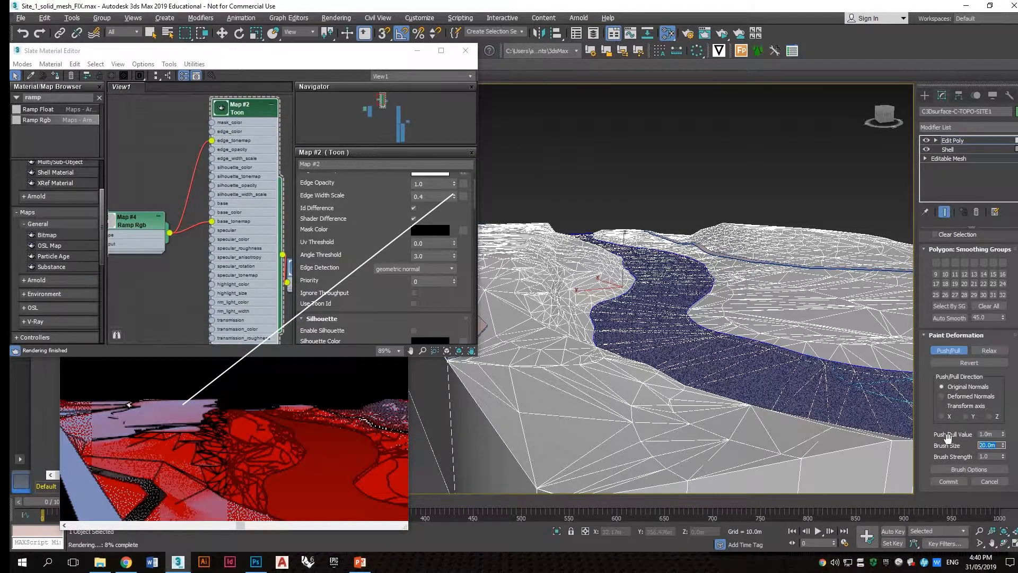
{"action": "left_click_drag", "start_coordinate": [995, 434], "coordinate": [976, 433]}
{"action": "type", "text": "0."}
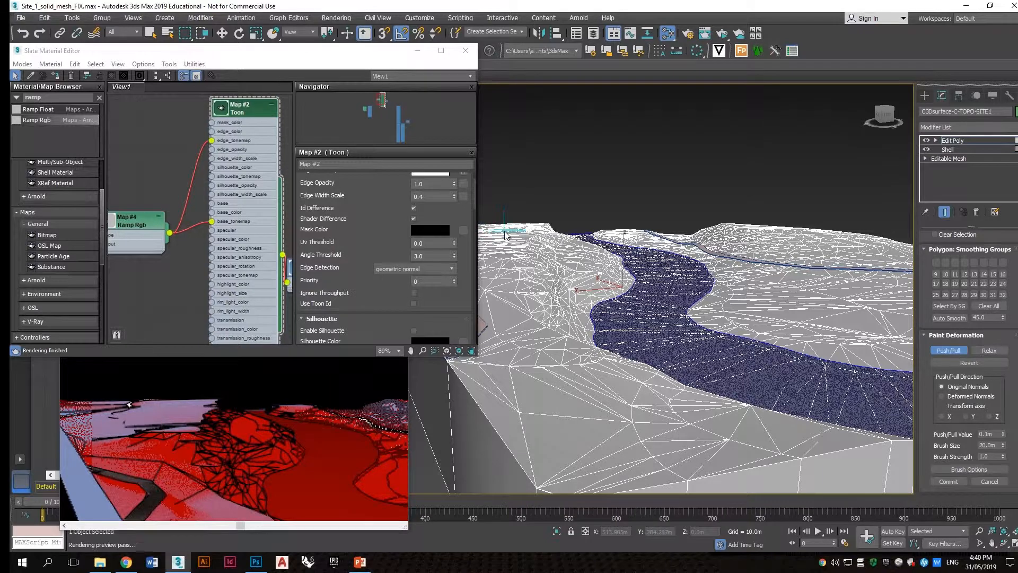
Step: Try a push/pull stroke on the hilltop beside the river and readjust the Push/Pull Value
{"action": "left_click_drag", "start_coordinate": [504, 232], "coordinate": [499, 238]}
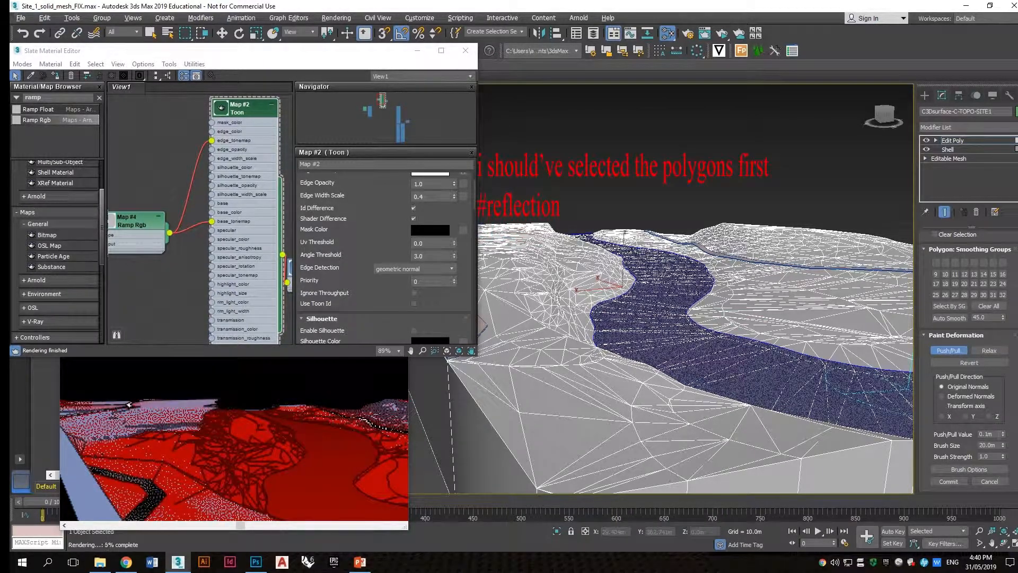
{"action": "left_click_drag", "start_coordinate": [993, 434], "coordinate": [950, 433]}
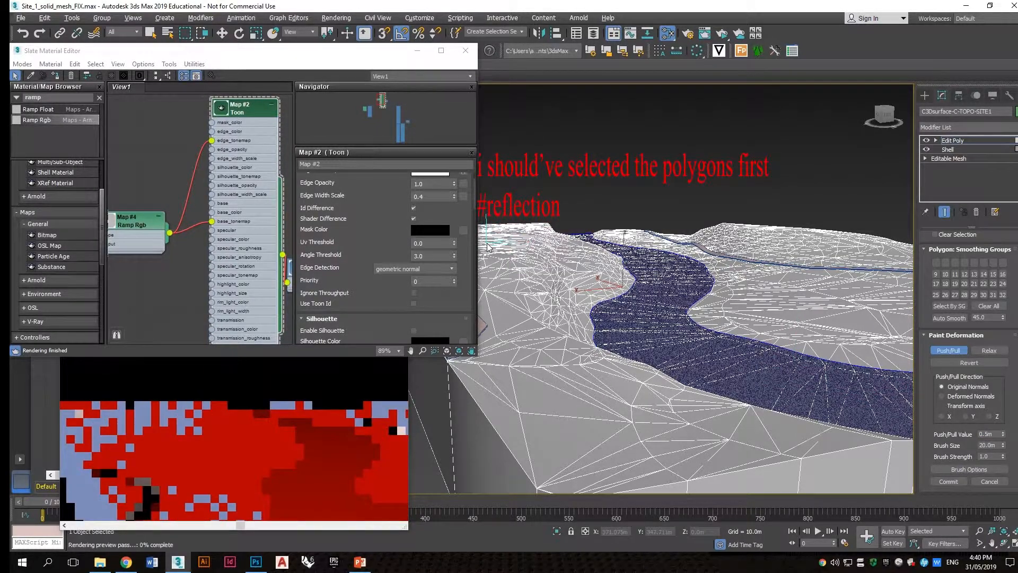
Step: Select a hilltop polygon beside the river and grow the polygon selection three times
{"action": "scroll", "coordinate": [920, 312], "scroll_direction": "up", "scroll_amount": 15}
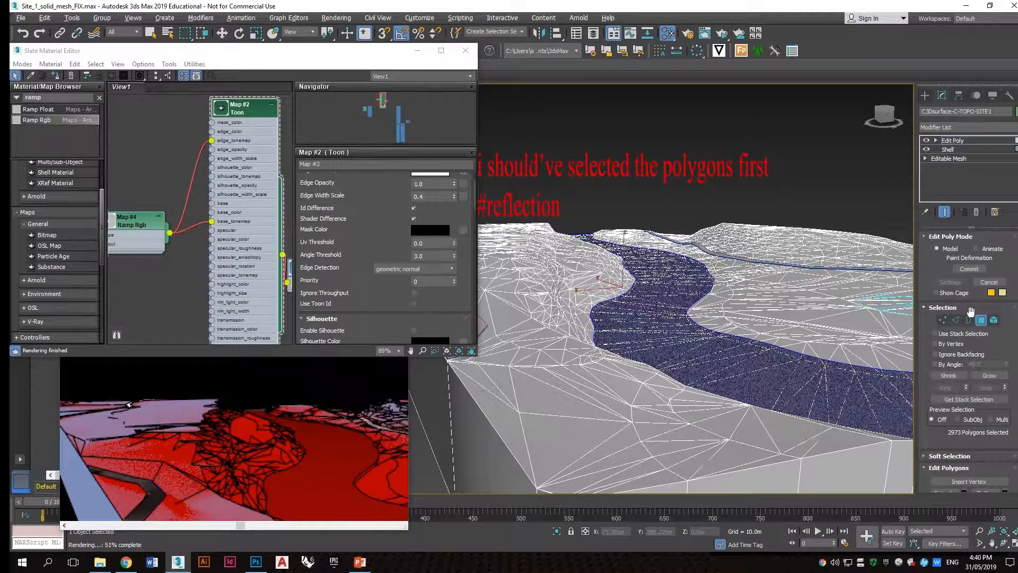
{"action": "left_click", "coordinate": [982, 321]}
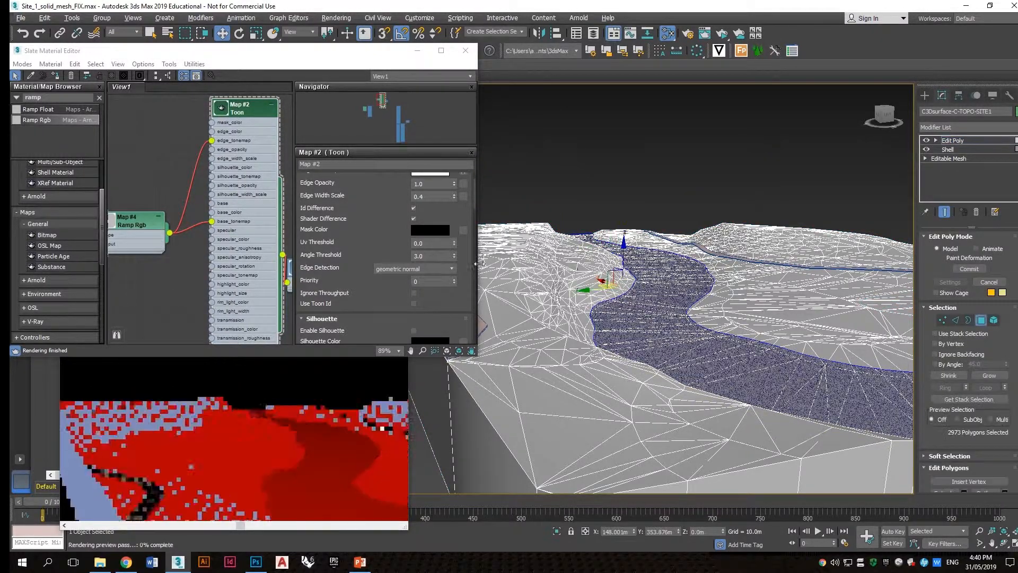
{"action": "left_click", "coordinate": [500, 243]}
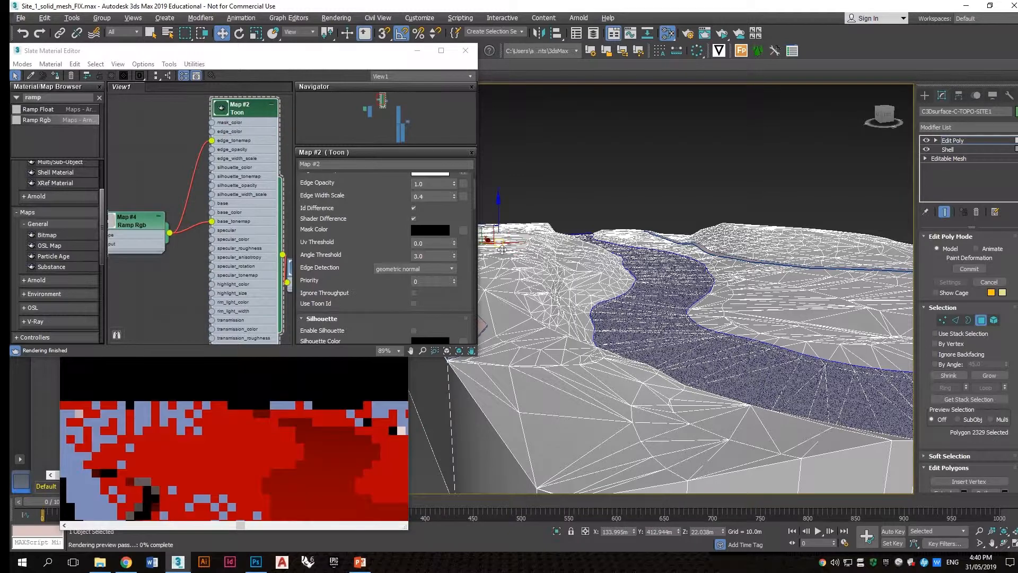
{"action": "left_click", "coordinate": [989, 376]}
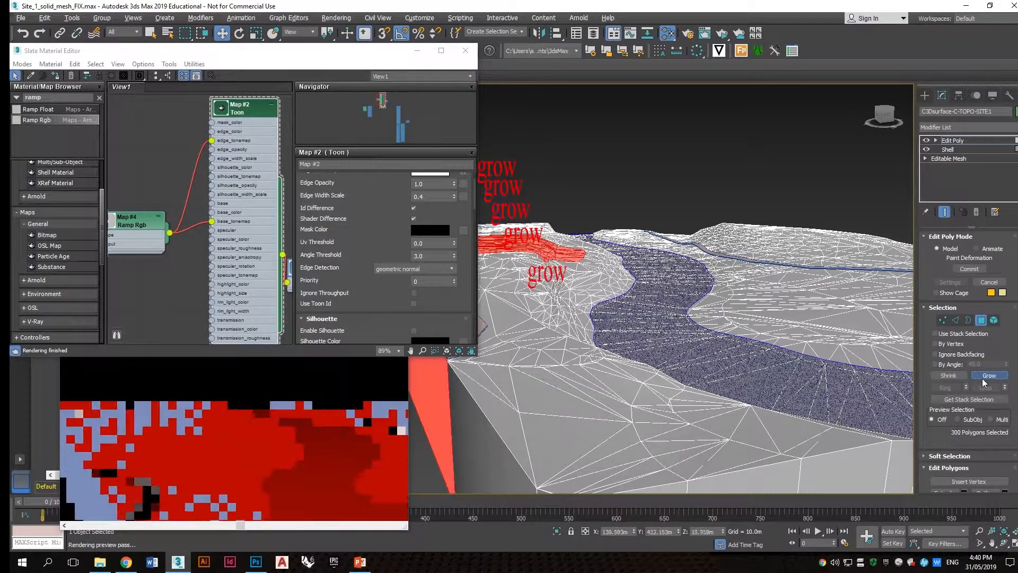
{"action": "left_click", "coordinate": [990, 375]}
{"action": "left_click", "coordinate": [990, 375]}
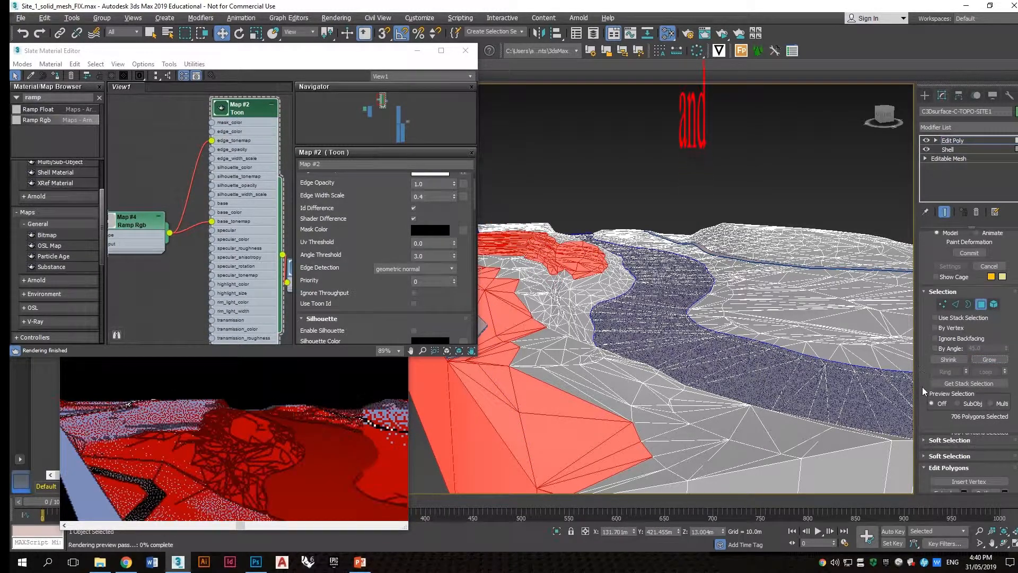
Step: Paint push/pull deformation across the selected hill polygons
{"action": "scroll", "coordinate": [923, 389], "scroll_direction": "down", "scroll_amount": 10}
{"action": "scroll", "coordinate": [923, 391], "scroll_direction": "down", "scroll_amount": 5}
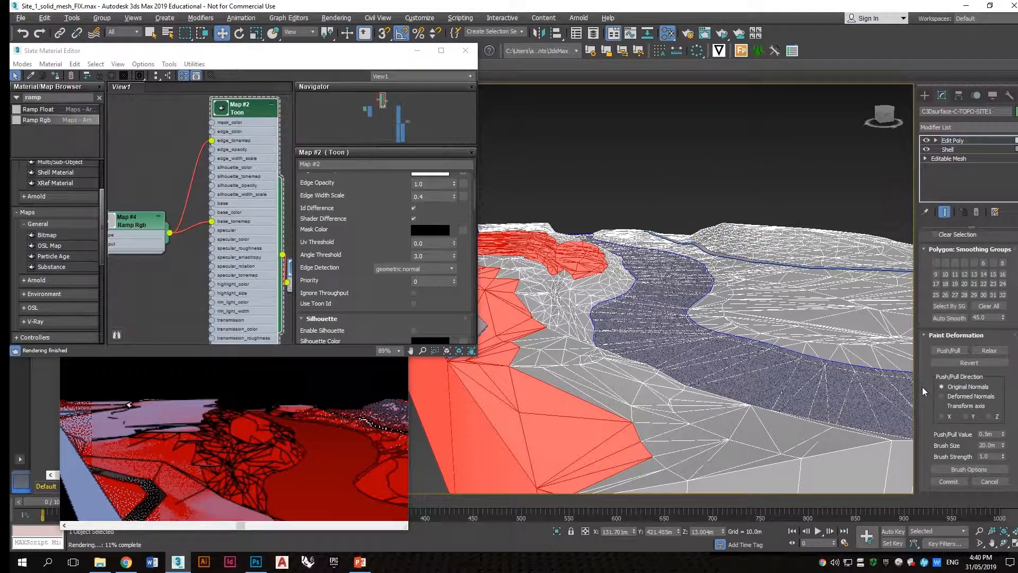
{"action": "left_click", "coordinate": [510, 241]}
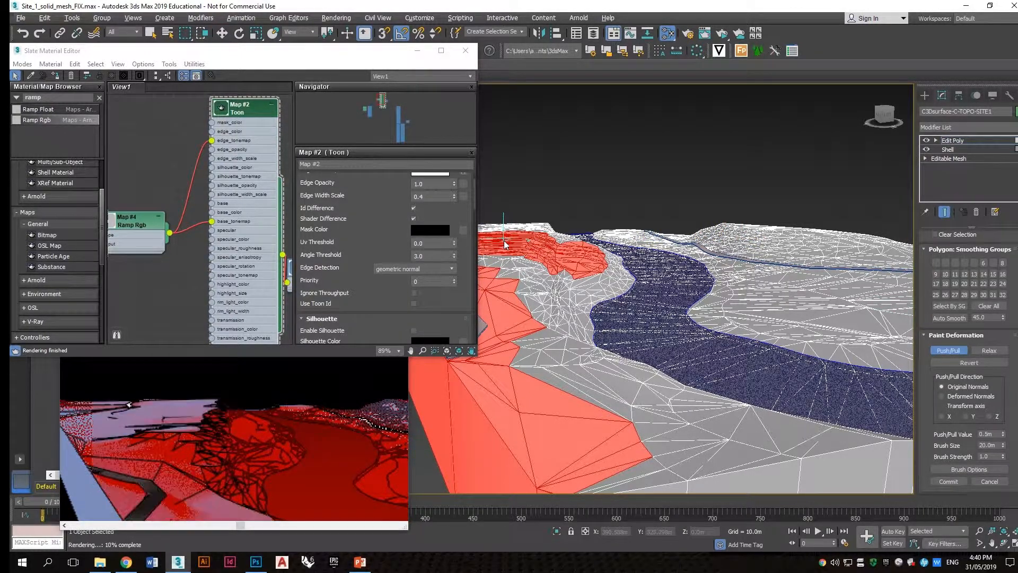
{"action": "middle_click_drag", "start_coordinate": [507, 240], "coordinate": [587, 298], "text": "alt"}
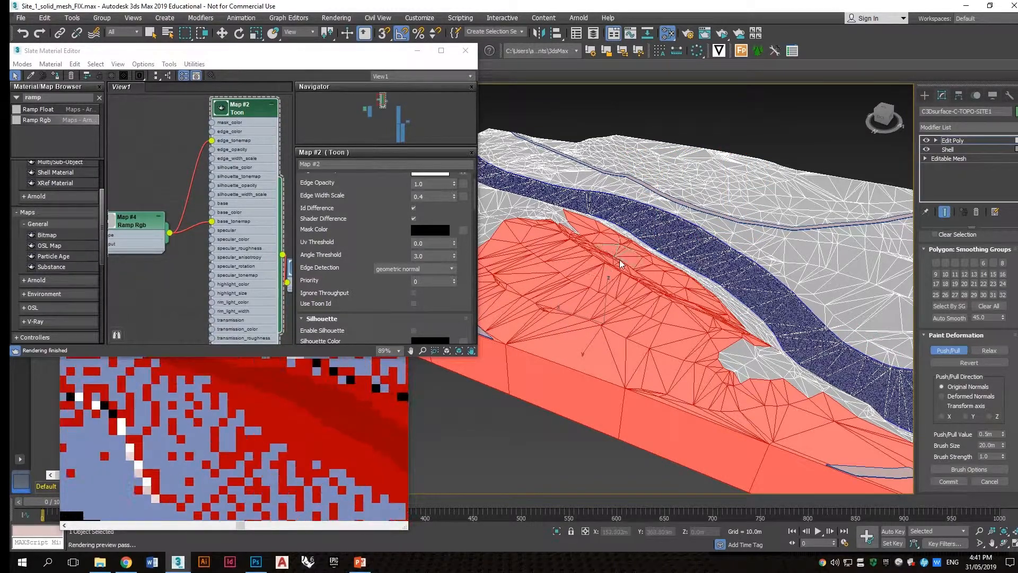
{"action": "middle_click_drag", "start_coordinate": [681, 301], "coordinate": [659, 313], "text": "alt"}
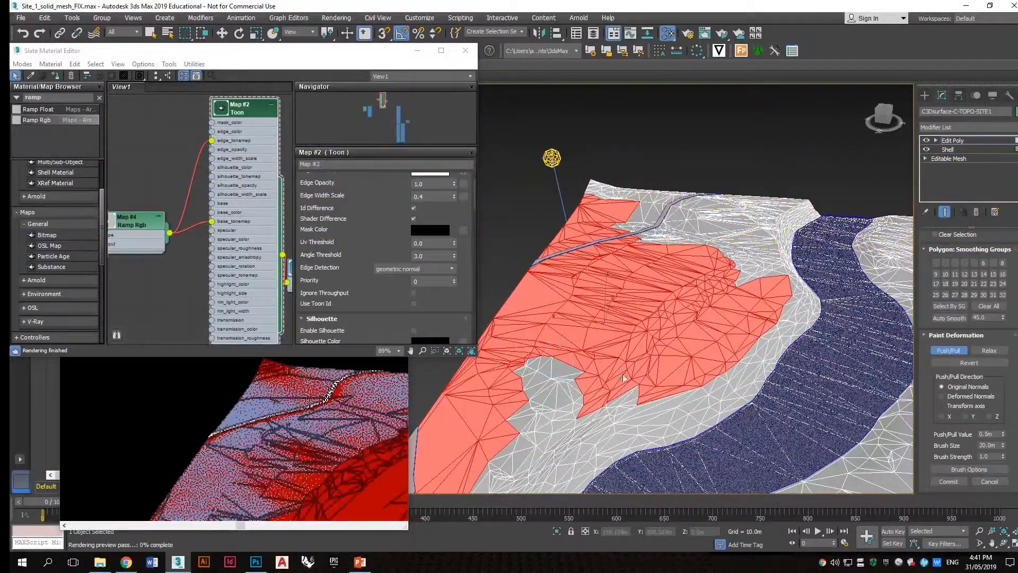
{"action": "scroll", "coordinate": [675, 366], "scroll_direction": "down", "scroll_amount": 3}
{"action": "middle_click_drag", "start_coordinate": [675, 366], "coordinate": [663, 313], "text": "alt"}
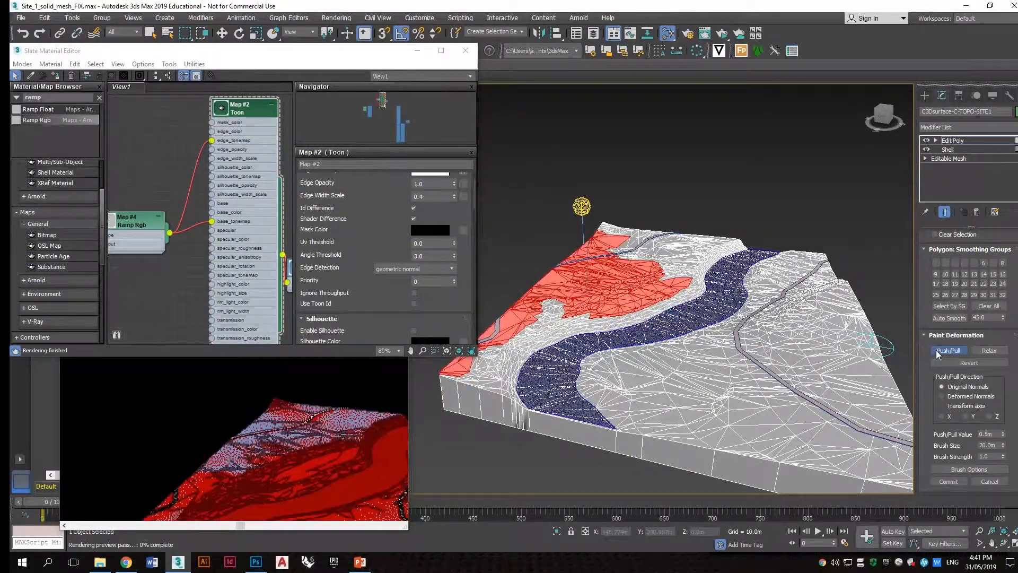
Step: Clear the polygon selection and leave the polygon sub-object level
{"action": "left_click", "coordinate": [782, 228]}
{"action": "scroll", "coordinate": [742, 234], "scroll_direction": "down", "scroll_amount": 5}
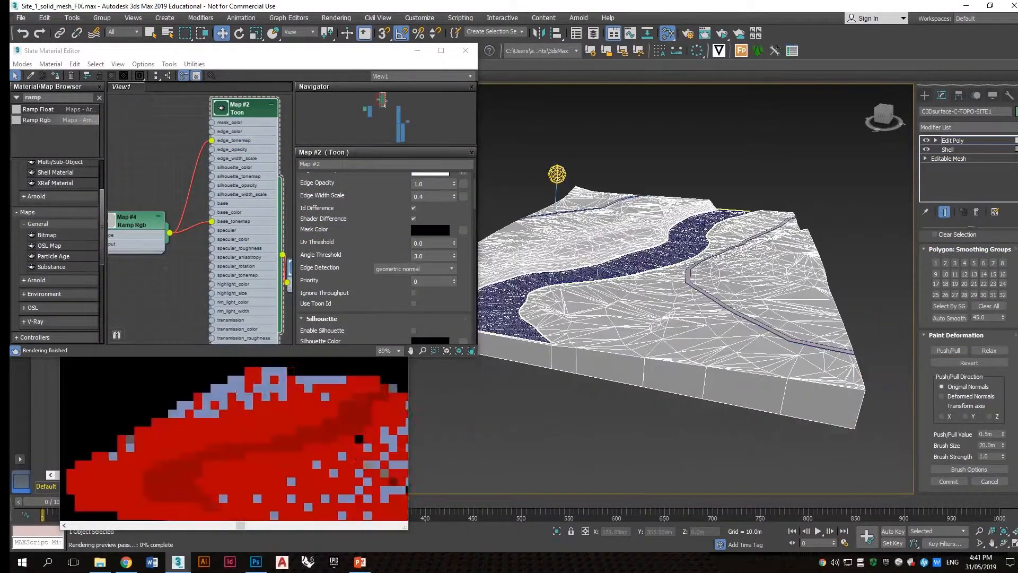
{"action": "middle_click_drag", "start_coordinate": [684, 239], "coordinate": [650, 261], "text": "alt"}
{"action": "scroll", "coordinate": [650, 260], "scroll_direction": "up", "scroll_amount": 4}
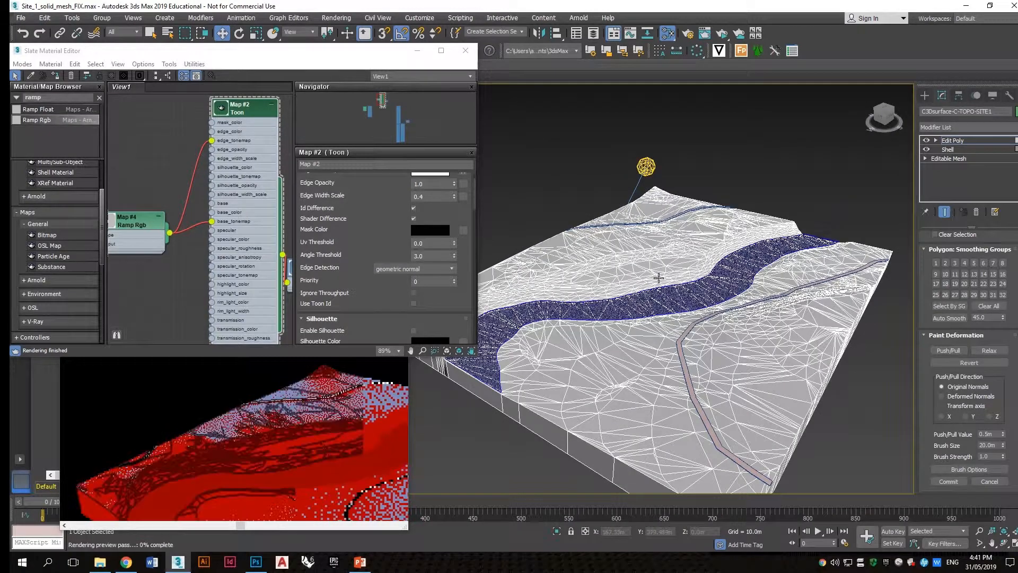
{"action": "middle_click_drag", "start_coordinate": [653, 281], "coordinate": [666, 262], "text": "alt"}
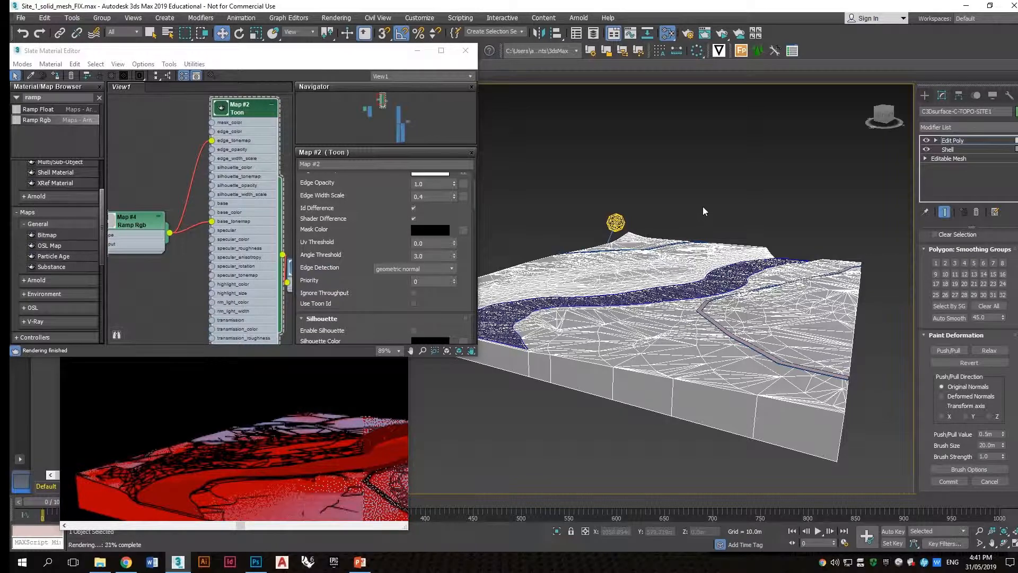
{"action": "left_click", "coordinate": [751, 271]}
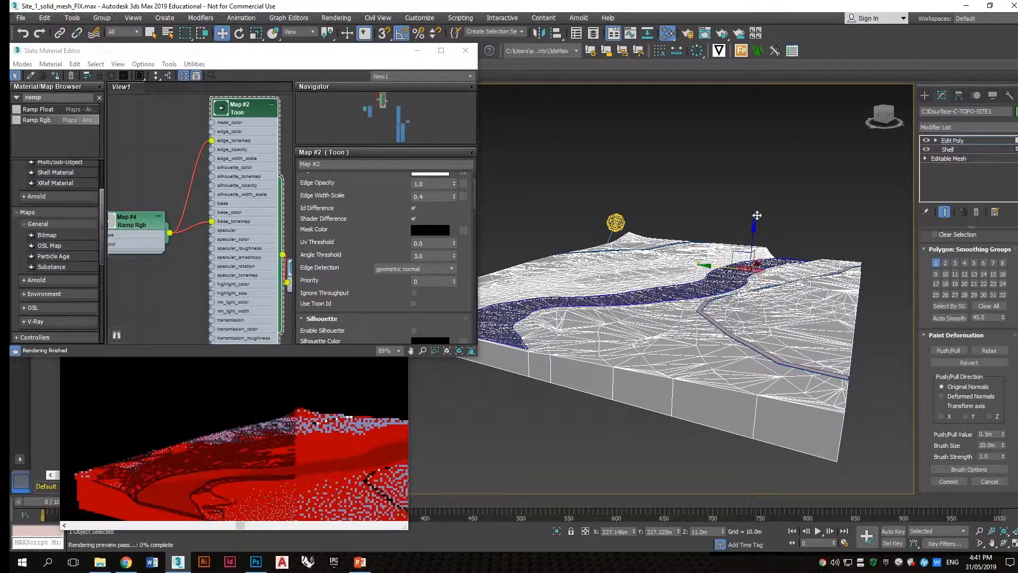
{"action": "scroll", "coordinate": [925, 277], "scroll_direction": "up", "scroll_amount": 5}
{"action": "scroll", "coordinate": [925, 277], "scroll_direction": "up", "scroll_amount": 5}
{"action": "left_click", "coordinate": [982, 321]}
Step: Select the river water object and search the material browser for Map to Material
{"action": "left_click", "coordinate": [692, 237]}
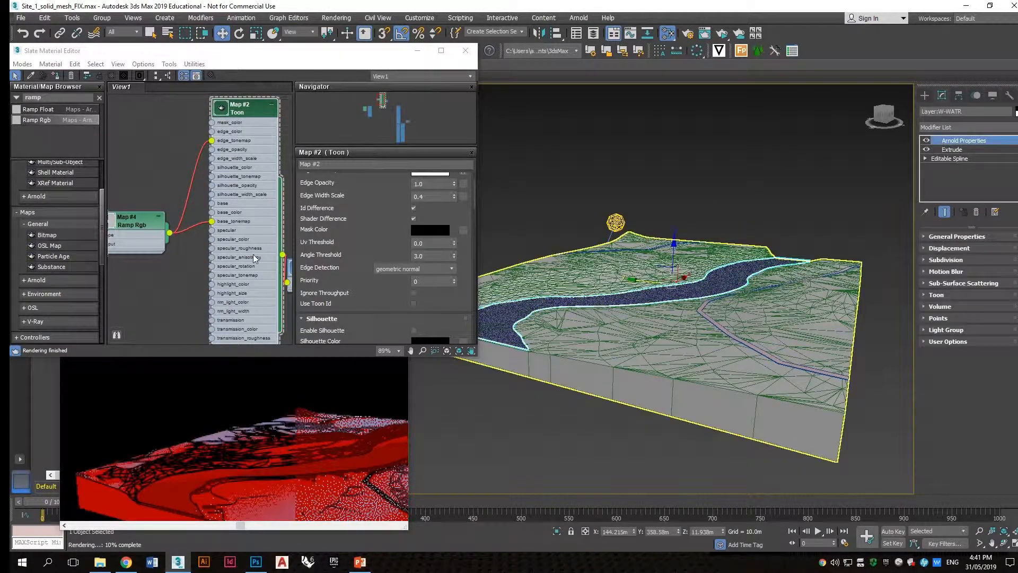
{"action": "scroll", "coordinate": [157, 146], "scroll_direction": "down", "scroll_amount": 3}
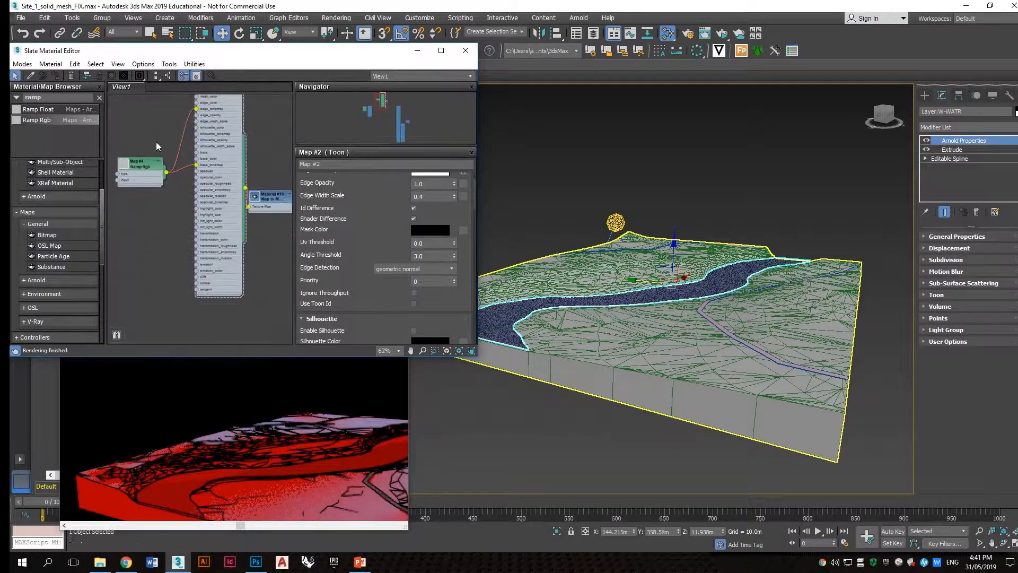
{"action": "type", "text": "tooo"}
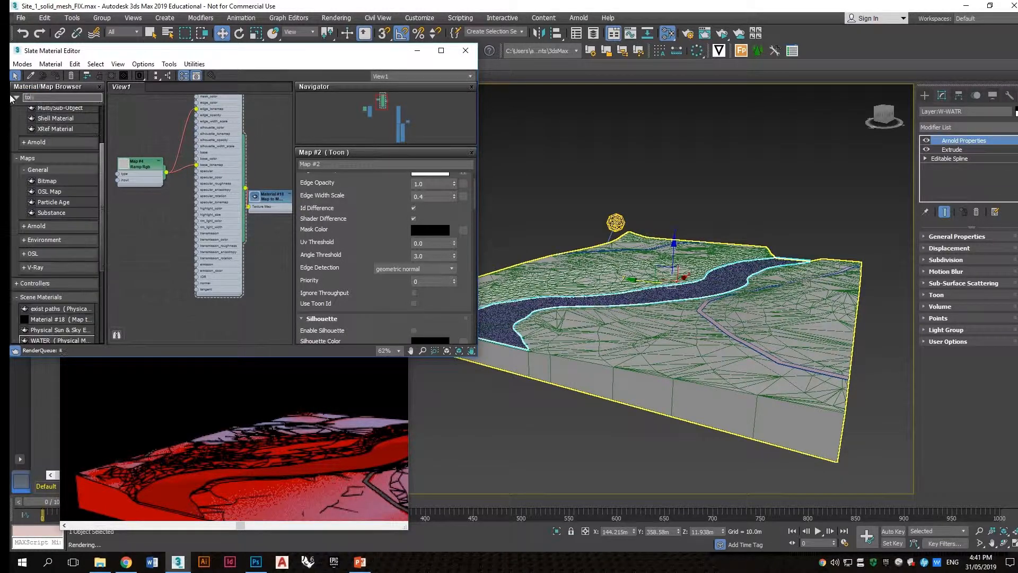
Step: Rearrange the Toon and Ramp nodes in the Slate Material Editor view
{"action": "left_click_drag", "start_coordinate": [197, 302], "coordinate": [199, 305]}
{"action": "middle_click_drag", "start_coordinate": [211, 296], "coordinate": [209, 165]}
{"action": "left_click_drag", "start_coordinate": [212, 251], "coordinate": [218, 254]}
{"action": "left_click", "coordinate": [237, 212]}
{"action": "scroll", "coordinate": [249, 170], "scroll_direction": "down", "scroll_amount": 1}
{"action": "middle_click_drag", "start_coordinate": [250, 159], "coordinate": [205, 229]}
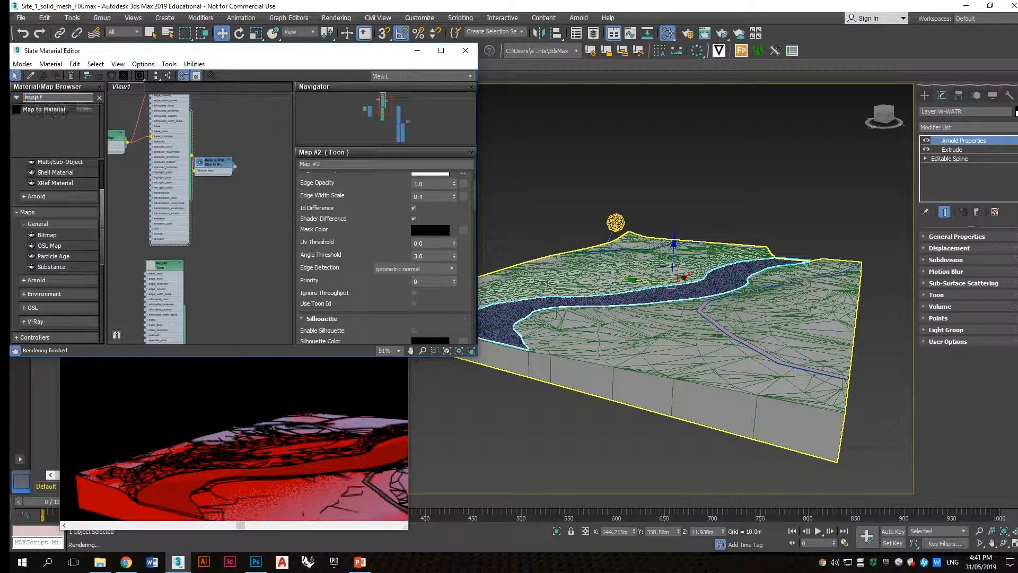
Step: Add a Map to Material node fed by the Toon map and assign it to the river water object
{"action": "left_click_drag", "start_coordinate": [41, 115], "coordinate": [203, 295]}
{"action": "middle_click_drag", "start_coordinate": [205, 306], "coordinate": [209, 207]}
{"action": "left_click_drag", "start_coordinate": [216, 202], "coordinate": [224, 237]}
{"action": "scroll", "coordinate": [196, 254], "scroll_direction": "up", "scroll_amount": 1}
{"action": "middle_click_drag", "start_coordinate": [141, 148], "coordinate": [173, 190]}
{"action": "scroll", "coordinate": [170, 188], "scroll_direction": "down", "scroll_amount": 1}
{"action": "left_click", "coordinate": [190, 183]}
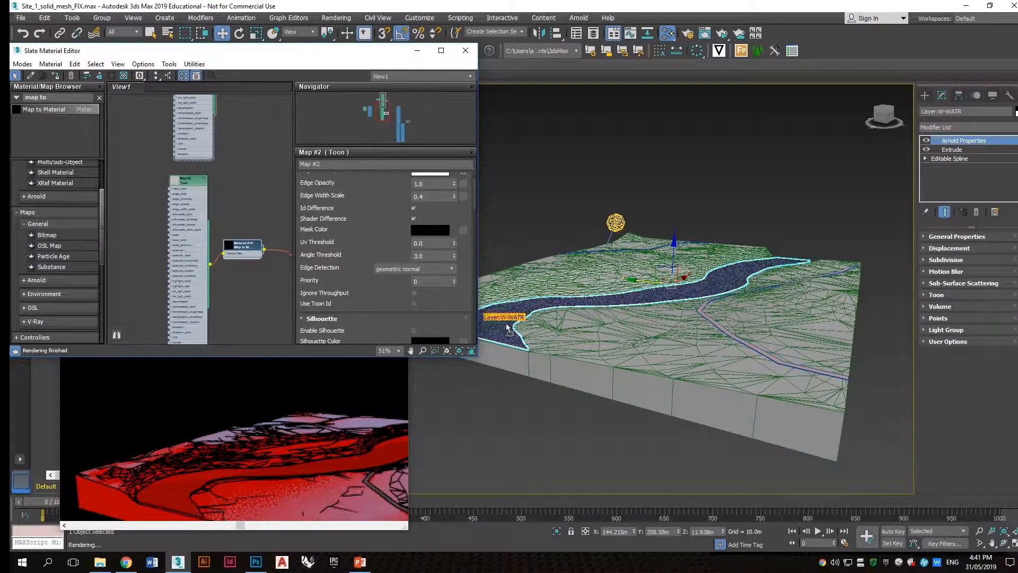
{"action": "left_click_drag", "start_coordinate": [507, 328], "coordinate": [507, 328]}
{"action": "scroll", "coordinate": [221, 243], "scroll_direction": "up", "scroll_amount": 1}
{"action": "middle_click_drag", "start_coordinate": [207, 268], "coordinate": [174, 249]}
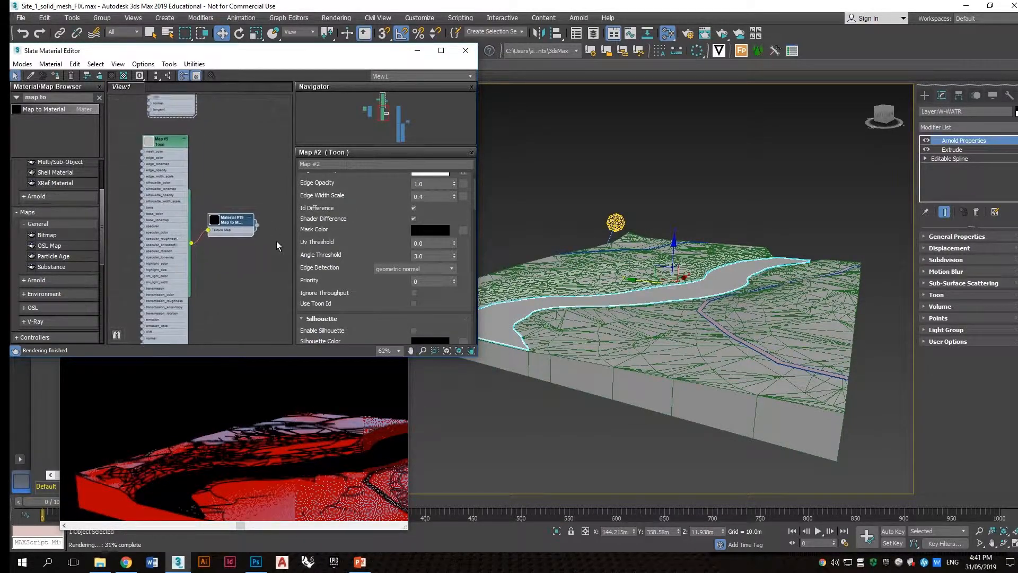
Step: Move the Arnold quad light to a new position above the terrain
{"action": "scroll", "coordinate": [277, 245], "scroll_direction": "up", "scroll_amount": 1}
{"action": "scroll", "coordinate": [344, 217], "scroll_direction": "up", "scroll_amount": 2}
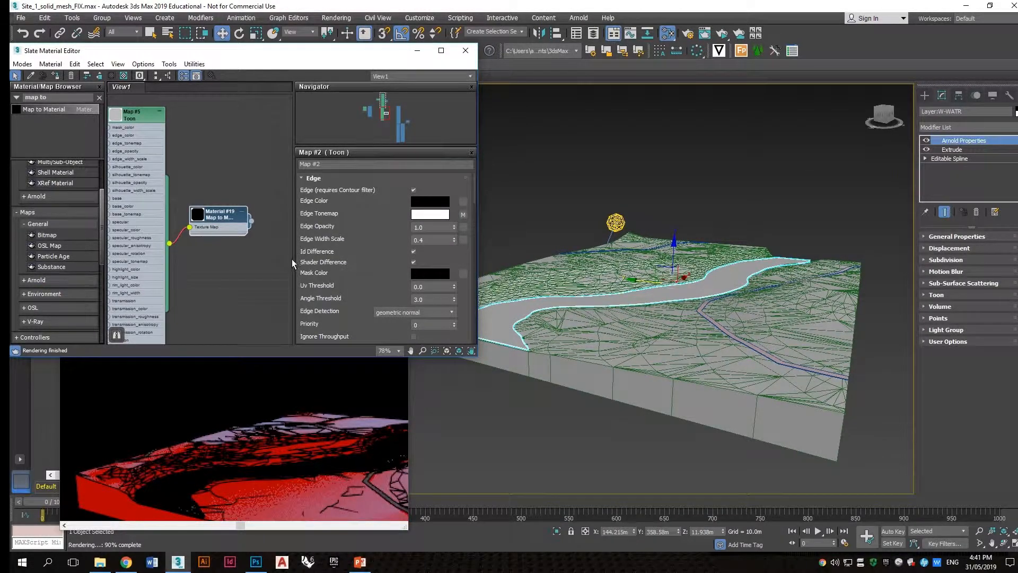
{"action": "scroll", "coordinate": [291, 264], "scroll_direction": "down", "scroll_amount": 2}
{"action": "scroll", "coordinate": [435, 312], "scroll_direction": "down", "scroll_amount": 5}
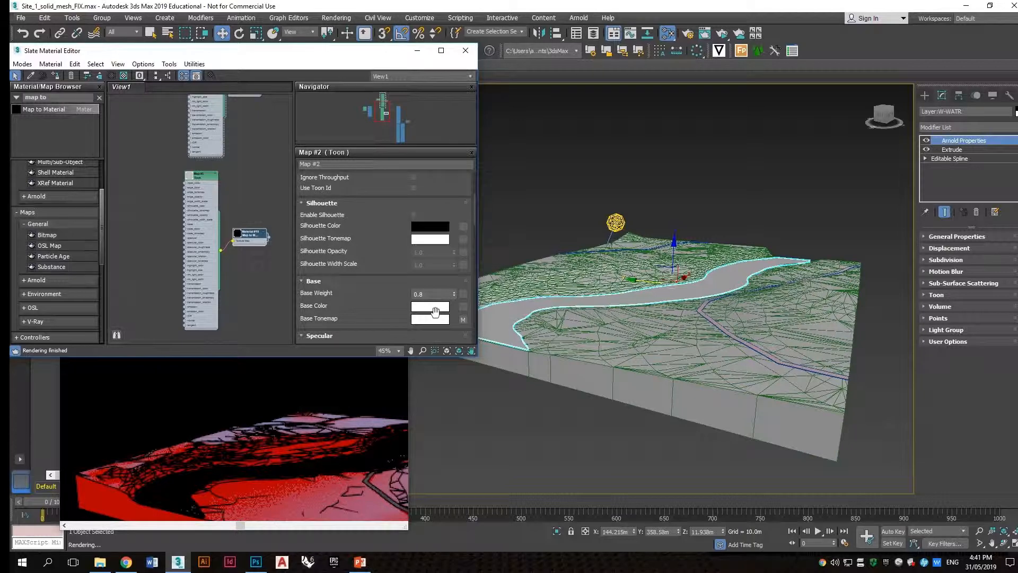
{"action": "left_click_drag", "start_coordinate": [674, 257], "coordinate": [675, 246]}
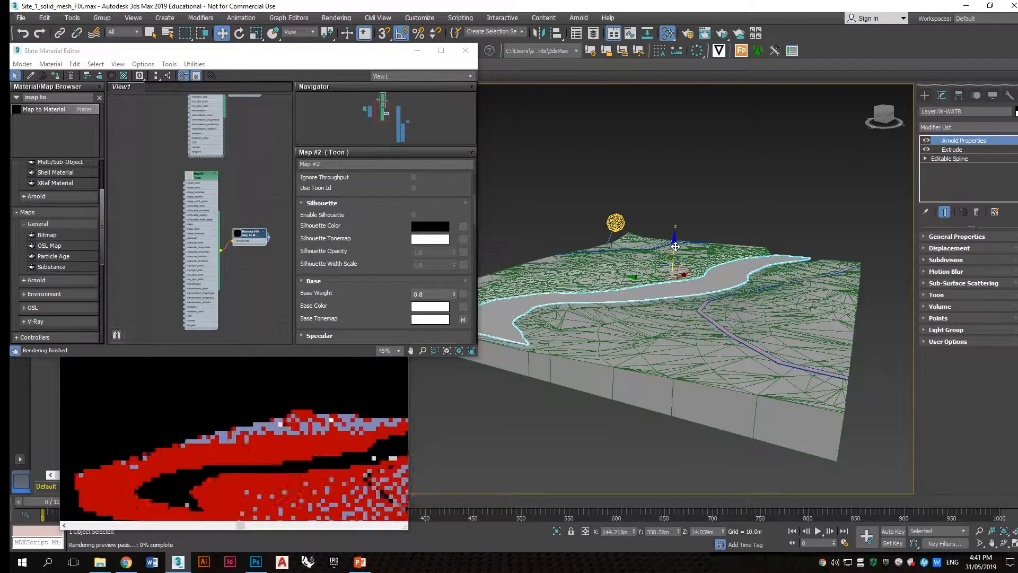
{"action": "scroll", "coordinate": [701, 212], "scroll_direction": "up", "scroll_amount": 4}
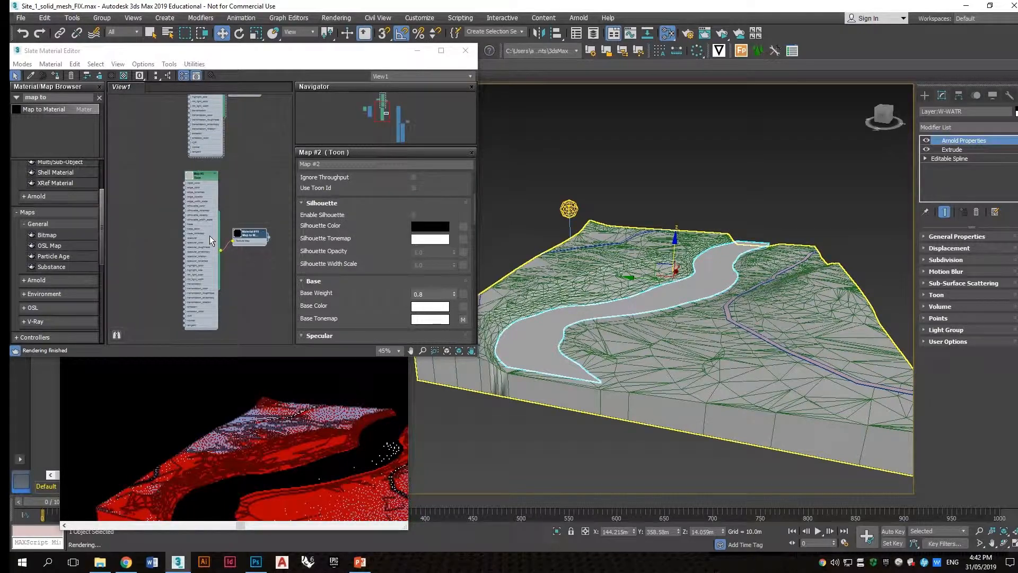
{"action": "left_click", "coordinate": [341, 255]}
{"action": "left_click_drag", "start_coordinate": [569, 209], "coordinate": [654, 190]}
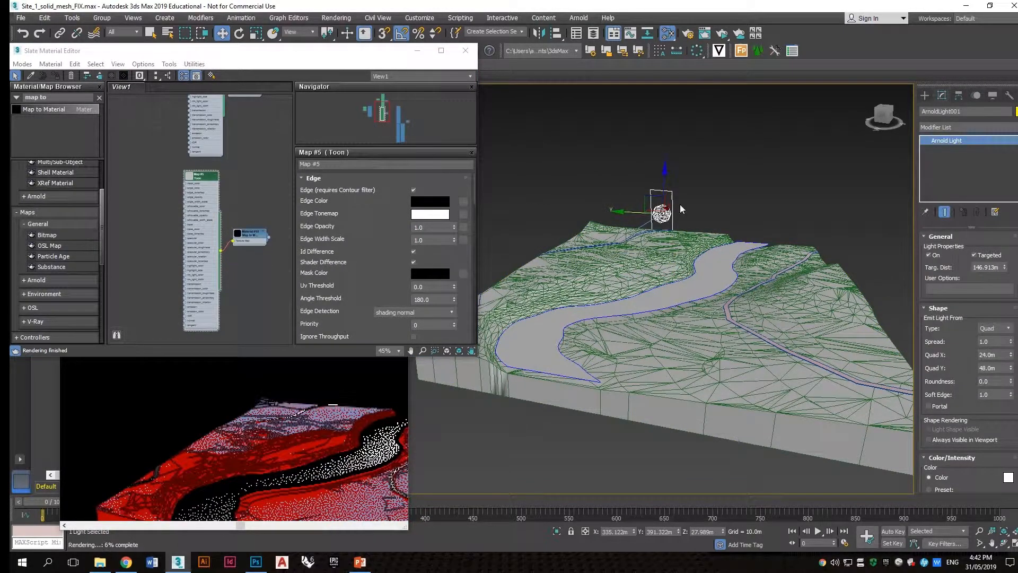
Step: Set the Toon map's Specular Weight to 0.8
{"action": "middle_click_drag", "start_coordinate": [731, 280], "coordinate": [661, 287], "text": "alt"}
{"action": "scroll", "coordinate": [662, 287], "scroll_direction": "up", "scroll_amount": 3}
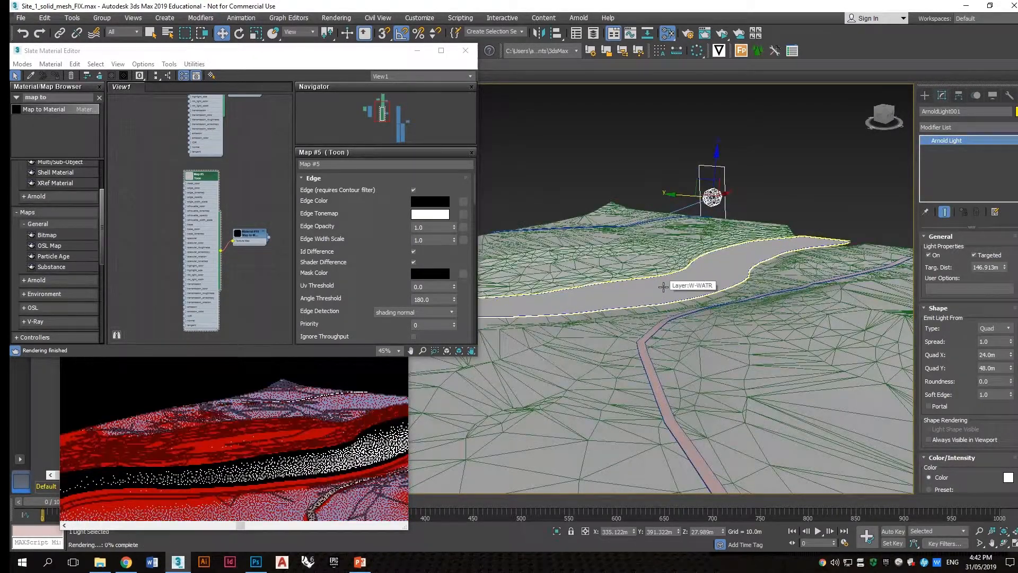
{"action": "scroll", "coordinate": [326, 256], "scroll_direction": "down", "scroll_amount": 3}
{"action": "scroll", "coordinate": [327, 256], "scroll_direction": "down", "scroll_amount": 4}
{"action": "scroll", "coordinate": [327, 257], "scroll_direction": "down", "scroll_amount": 1}
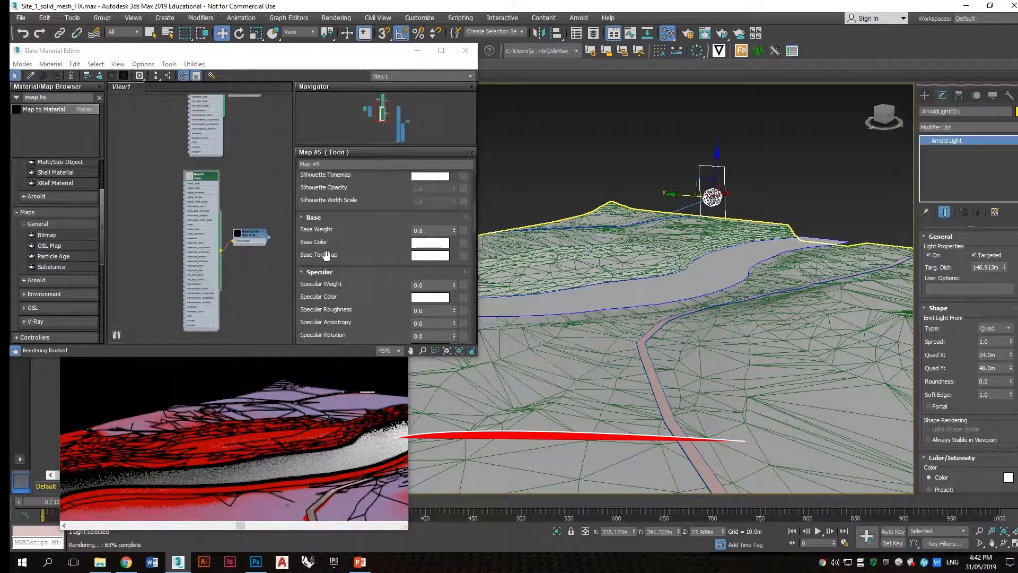
{"action": "left_click", "coordinate": [422, 286]}
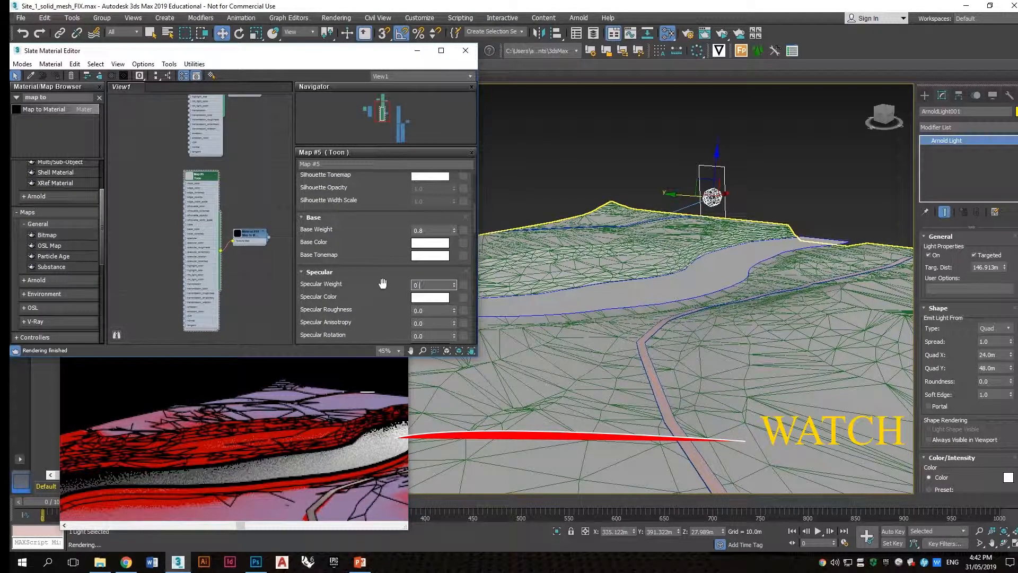
{"action": "type", "text": "0.1"}
{"action": "key", "text": "Return"}
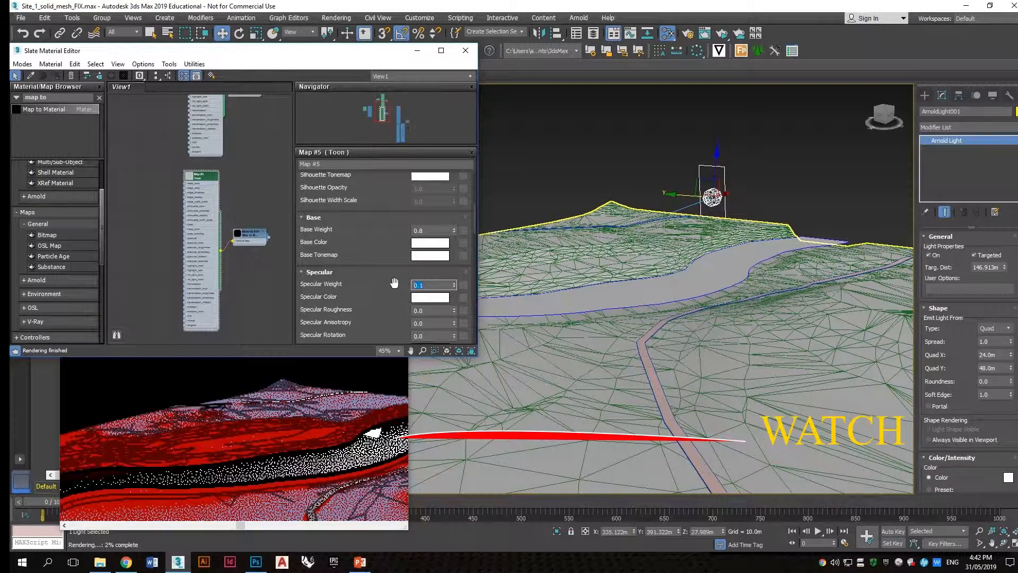
{"action": "type", "text": "0."}
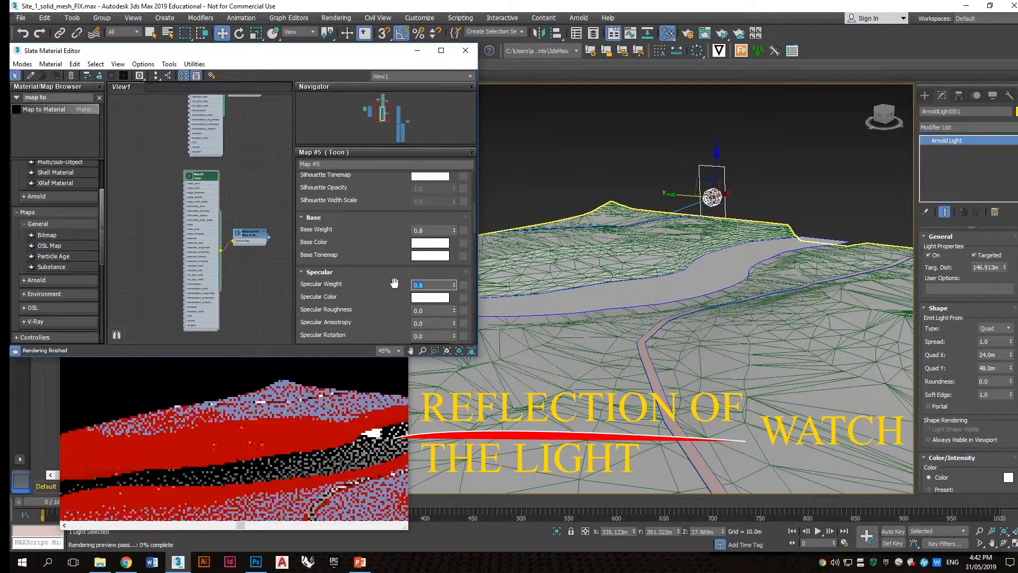
Step: Set the Toon map's Angle Threshold to 20 with shading normal edge detection and clear the selection
{"action": "middle_click_drag", "start_coordinate": [530, 289], "coordinate": [692, 204], "text": "alt"}
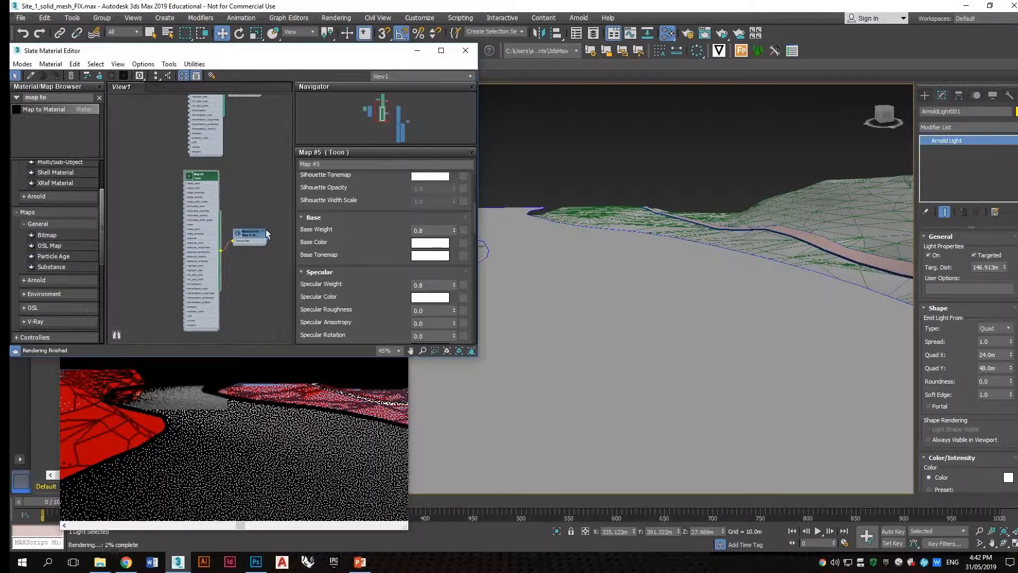
{"action": "scroll", "coordinate": [323, 237], "scroll_direction": "up", "scroll_amount": 5}
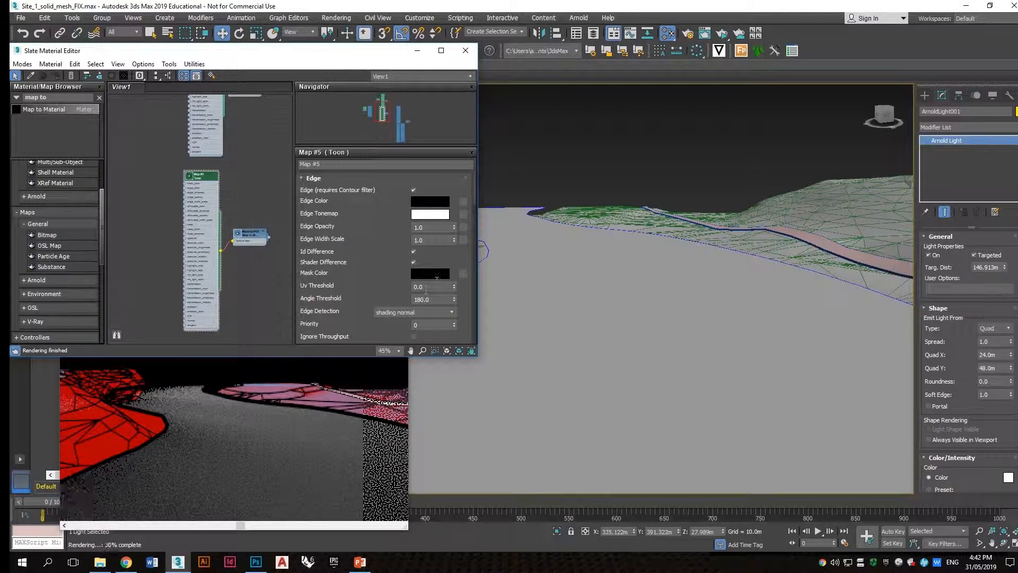
{"action": "left_click", "coordinate": [434, 313]}
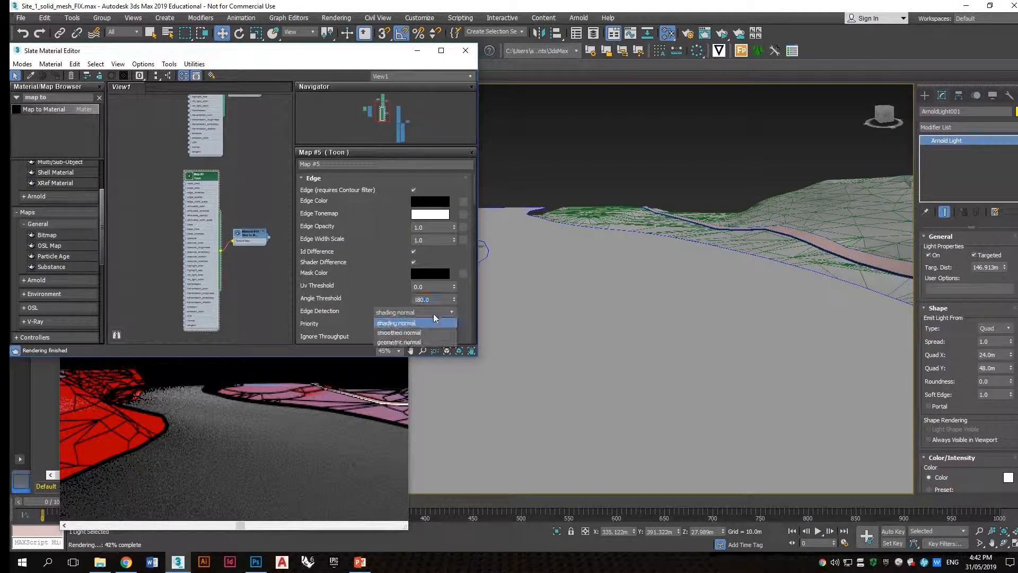
{"action": "left_click", "coordinate": [427, 300]}
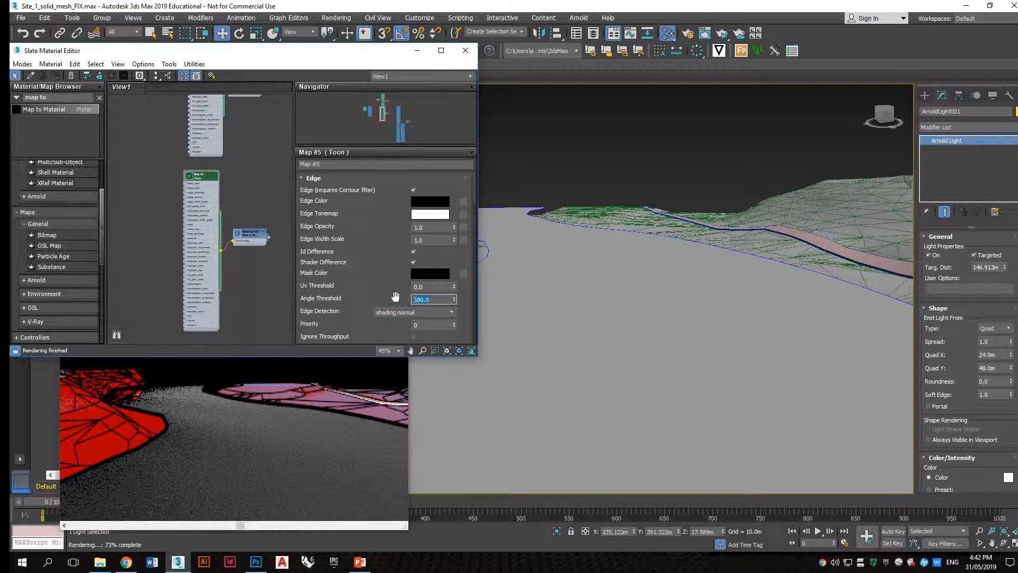
{"action": "middle_click_drag", "start_coordinate": [560, 242], "coordinate": [663, 252], "text": "alt"}
{"action": "left_click", "coordinate": [641, 182]}
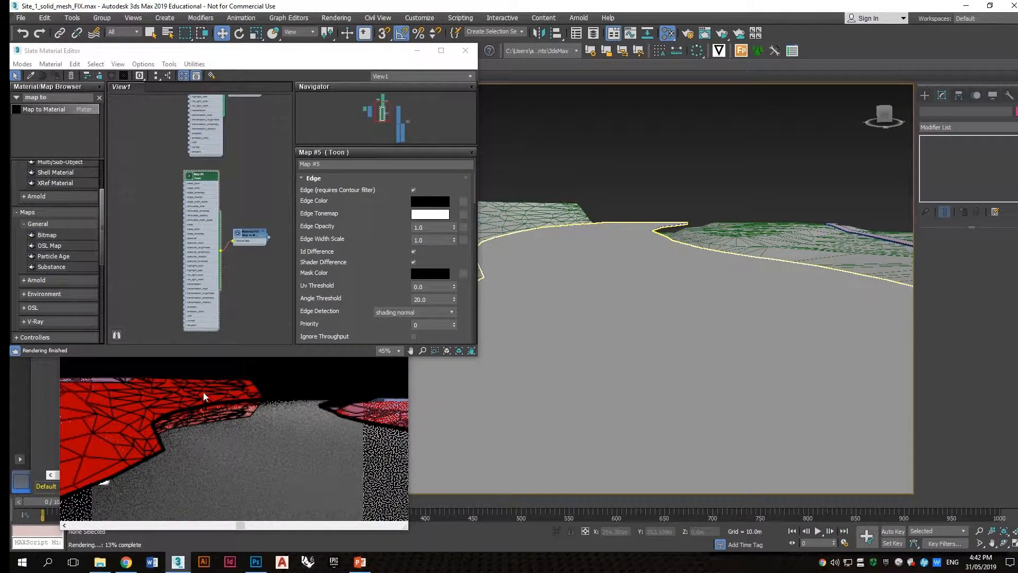
Step: Review the Toon map's edge and silhouette parameters
{"action": "scroll", "coordinate": [330, 262], "scroll_direction": "down", "scroll_amount": 3}
{"action": "scroll", "coordinate": [329, 262], "scroll_direction": "up", "scroll_amount": 3}
{"action": "scroll", "coordinate": [329, 262], "scroll_direction": "down", "scroll_amount": 3}
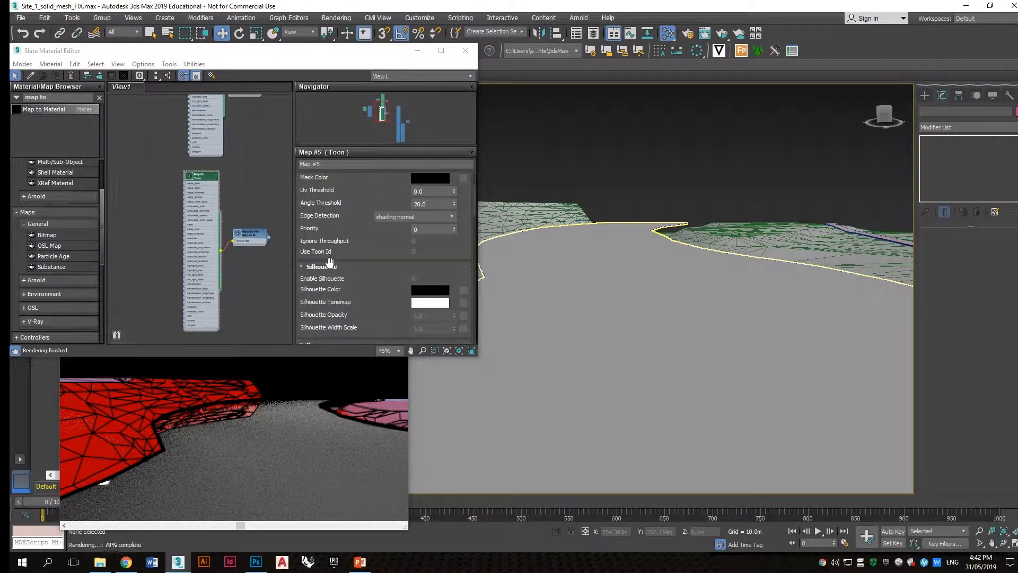
{"action": "scroll", "coordinate": [329, 262], "scroll_direction": "up", "scroll_amount": 1}
{"action": "scroll", "coordinate": [330, 262], "scroll_direction": "down", "scroll_amount": 1}
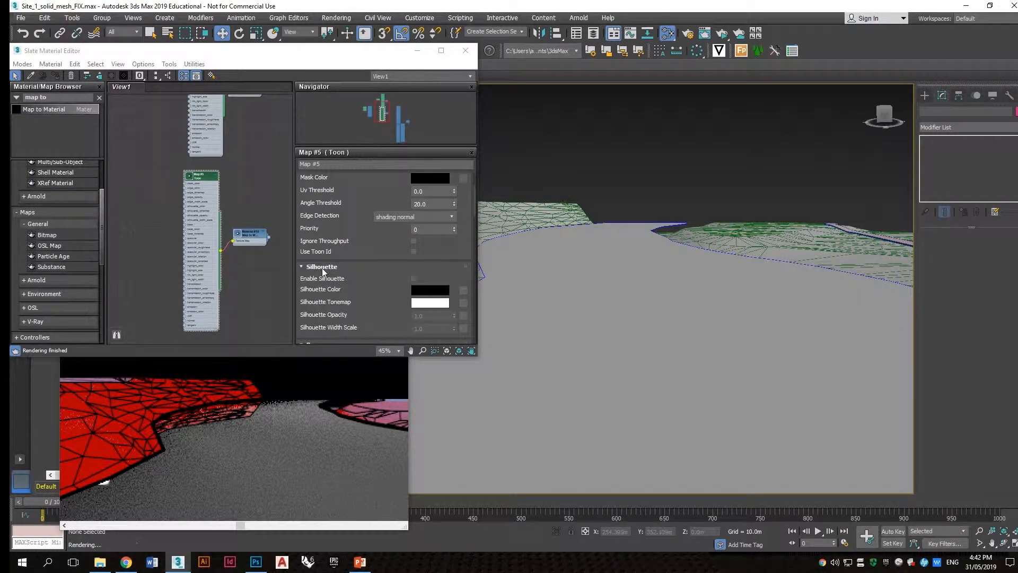
{"action": "scroll", "coordinate": [332, 243], "scroll_direction": "up", "scroll_amount": 1}
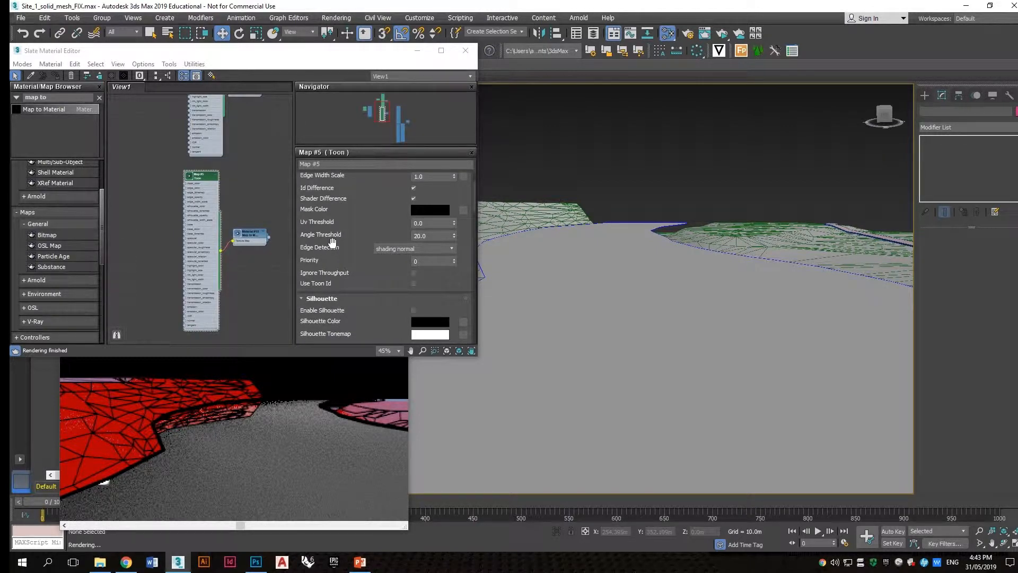
{"action": "scroll", "coordinate": [333, 243], "scroll_direction": "up", "scroll_amount": 2}
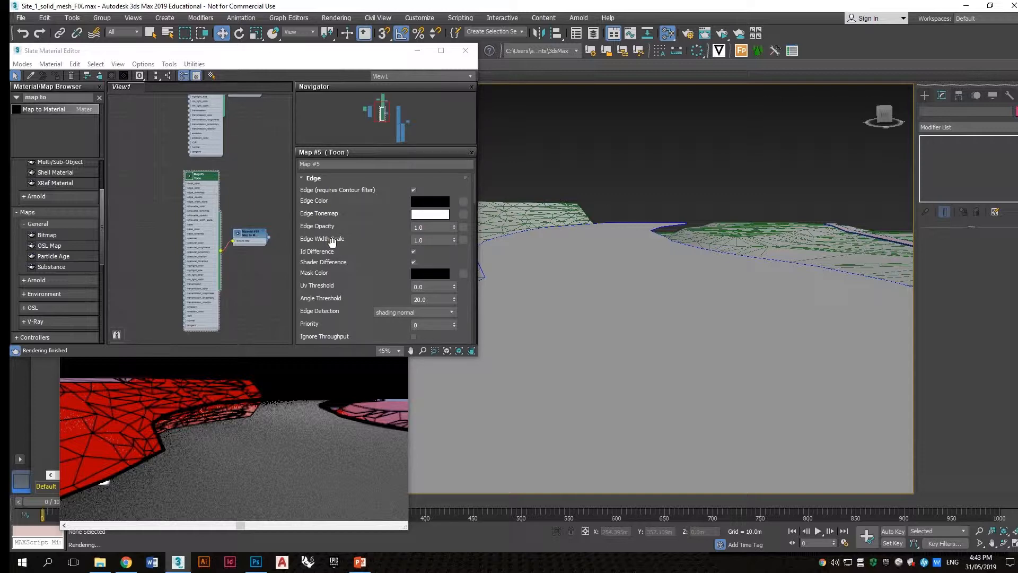
Step: Bring the ActiveShade render window forward and reposition it over the material editor
{"action": "middle_click_drag", "start_coordinate": [666, 278], "coordinate": [586, 261], "text": "alt"}
{"action": "left_click", "coordinate": [586, 261]}
{"action": "scroll", "coordinate": [586, 260], "scroll_direction": "up", "scroll_amount": 3}
{"action": "middle_click_drag", "start_coordinate": [684, 266], "coordinate": [701, 316]}
{"action": "scroll", "coordinate": [695, 337], "scroll_direction": "up", "scroll_amount": 2}
{"action": "left_click", "coordinate": [327, 409]}
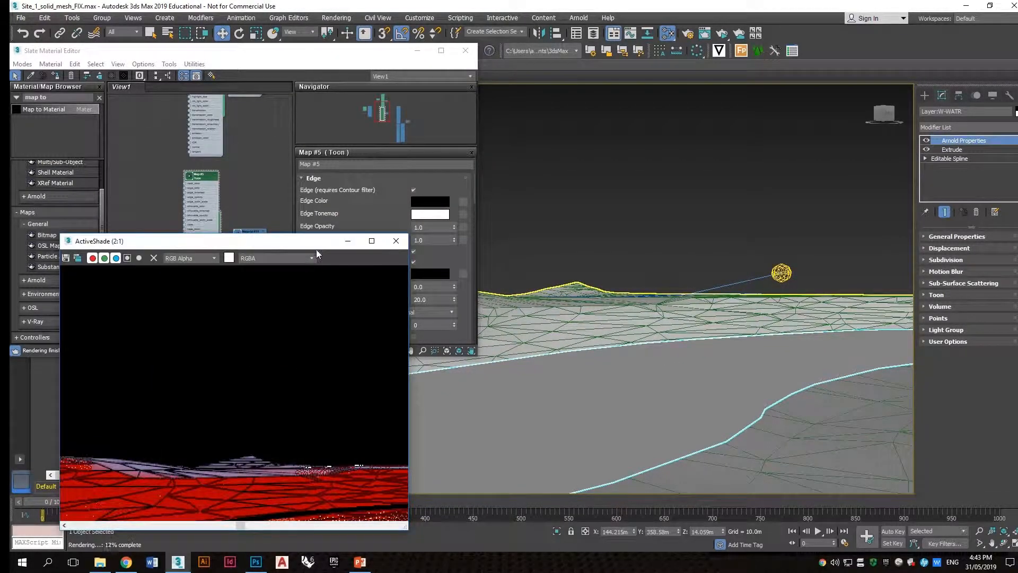
{"action": "left_click_drag", "start_coordinate": [318, 242], "coordinate": [318, 190]}
{"action": "left_click", "coordinate": [648, 336]}
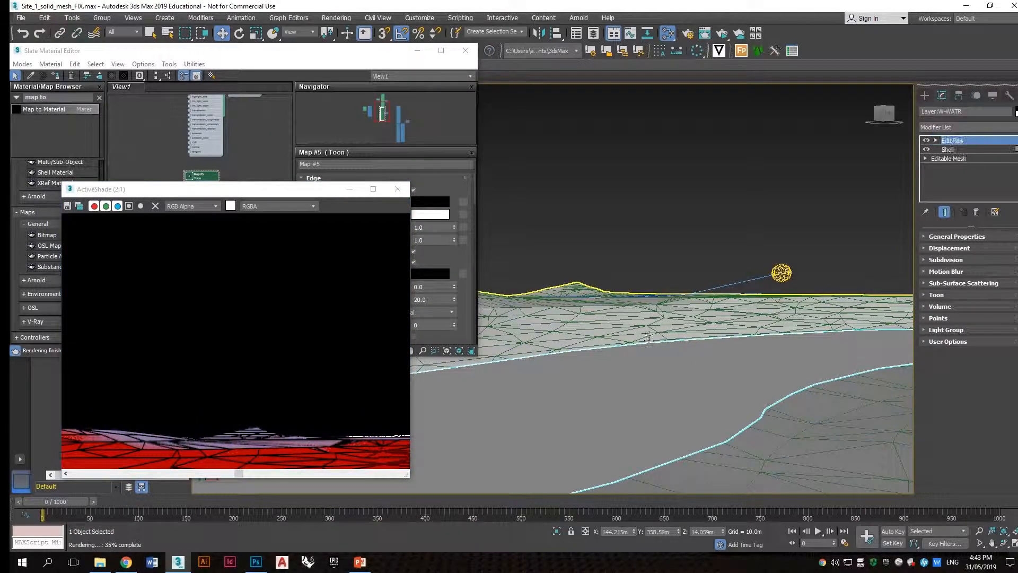
{"action": "left_click", "coordinate": [655, 317]}
{"action": "middle_click_drag", "start_coordinate": [654, 317], "coordinate": [690, 320]}
{"action": "double_click", "coordinate": [270, 190]}
{"action": "left_click_drag", "start_coordinate": [570, 6], "coordinate": [240, 115]}
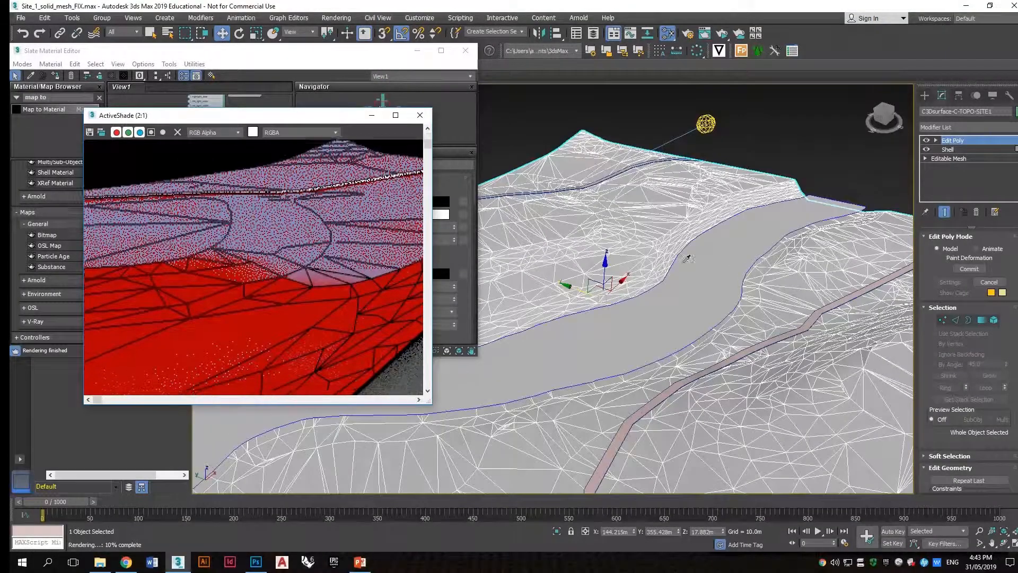
Step: Examine the ActiveShade render at full size, then close the ActiveShade window
{"action": "left_click", "coordinate": [639, 301]}
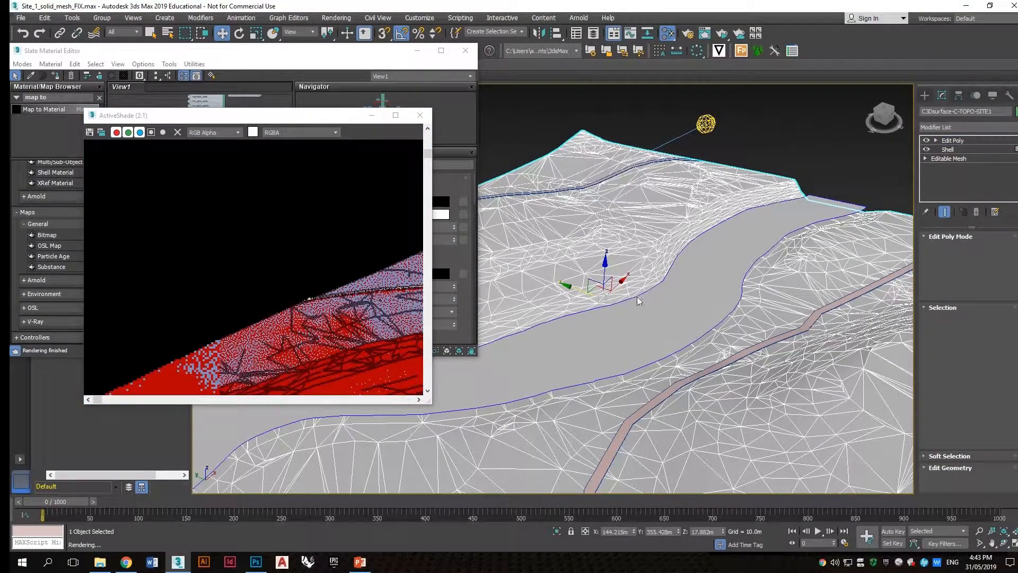
{"action": "scroll", "coordinate": [345, 127], "scroll_direction": "down", "scroll_amount": 5}
{"action": "middle_click_drag", "start_coordinate": [535, 213], "coordinate": [557, 204], "text": "alt"}
{"action": "middle_click_drag", "start_coordinate": [557, 205], "coordinate": [645, 257]}
{"action": "mouse_move", "coordinate": [645, 257]}
{"action": "middle_mouse_down", "text": "alt"}
{"action": "mouse_move", "coordinate": [653, 275]}
{"action": "mouse_move", "coordinate": [648, 238]}
{"action": "middle_mouse_up", "text": "alt"}
{"action": "scroll", "coordinate": [648, 239], "scroll_direction": "up", "scroll_amount": 3}
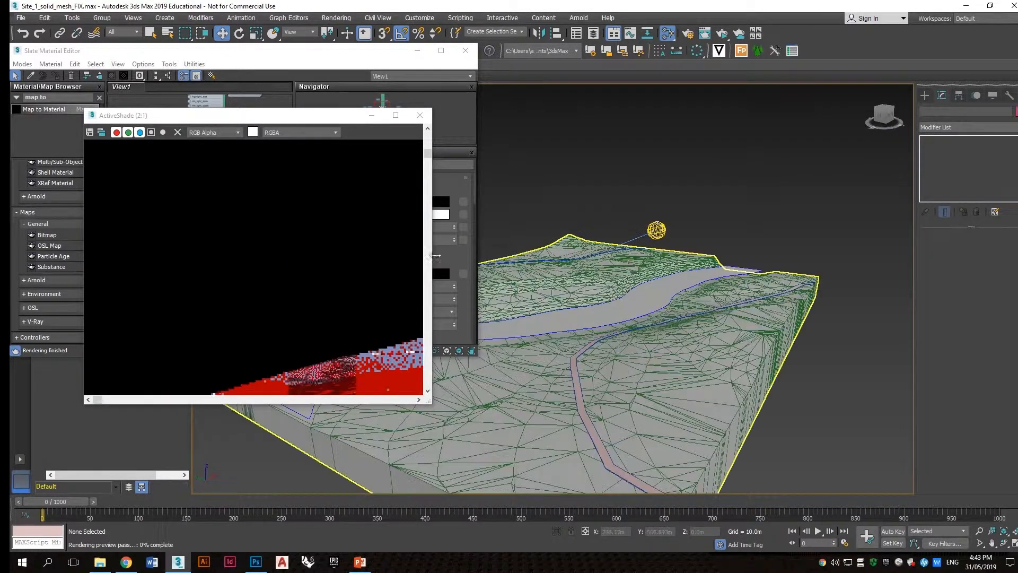
{"action": "left_click", "coordinate": [395, 115]}
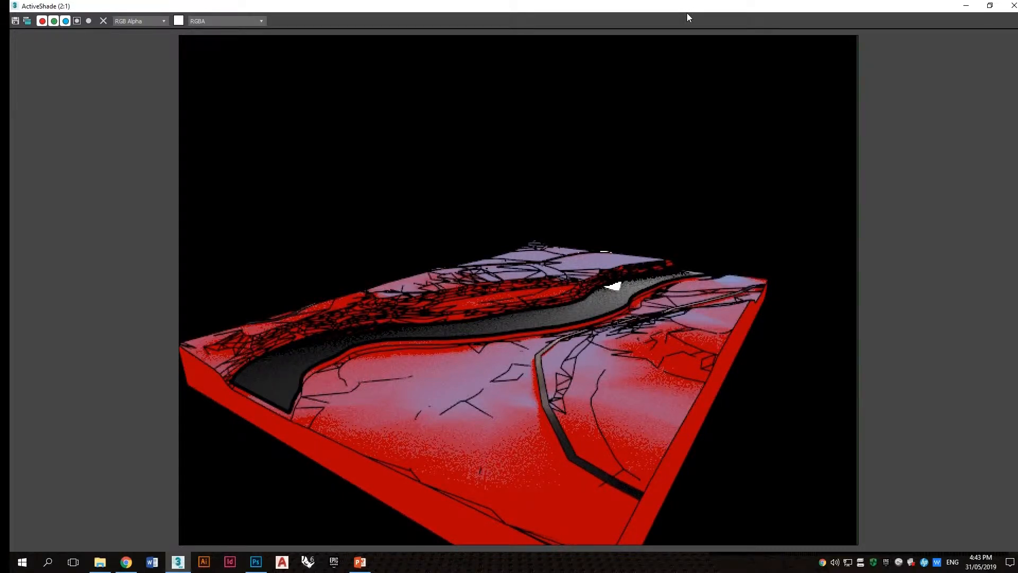
{"action": "left_click", "coordinate": [1010, 5]}
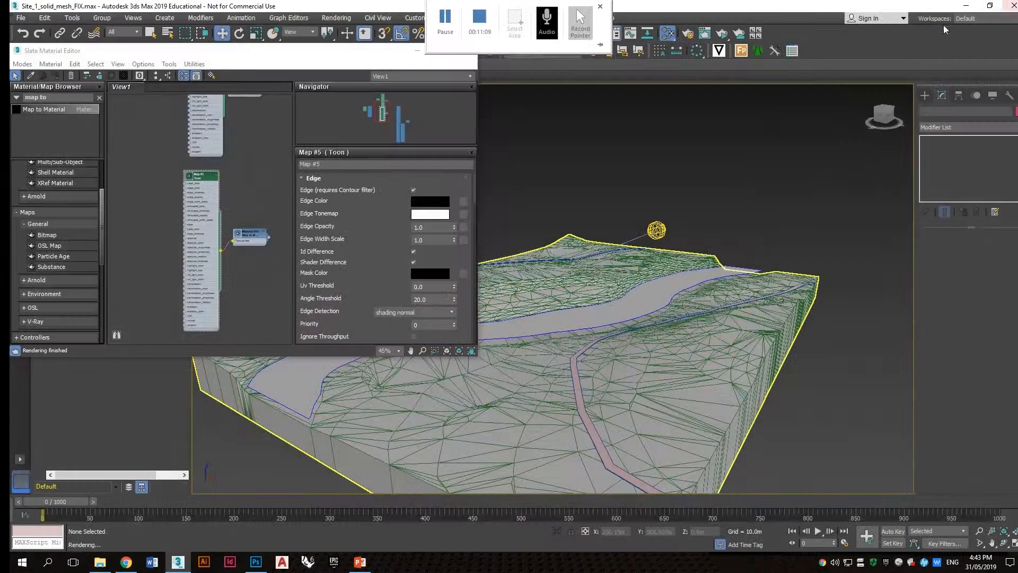